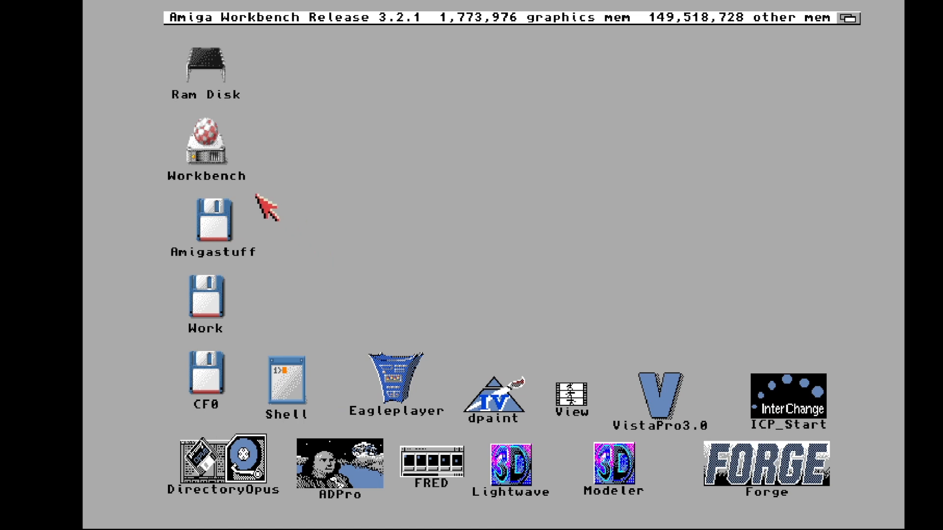
Open the Work disk and look inside its IBrowse drawer, closing that drawer again
double_click(208, 292)
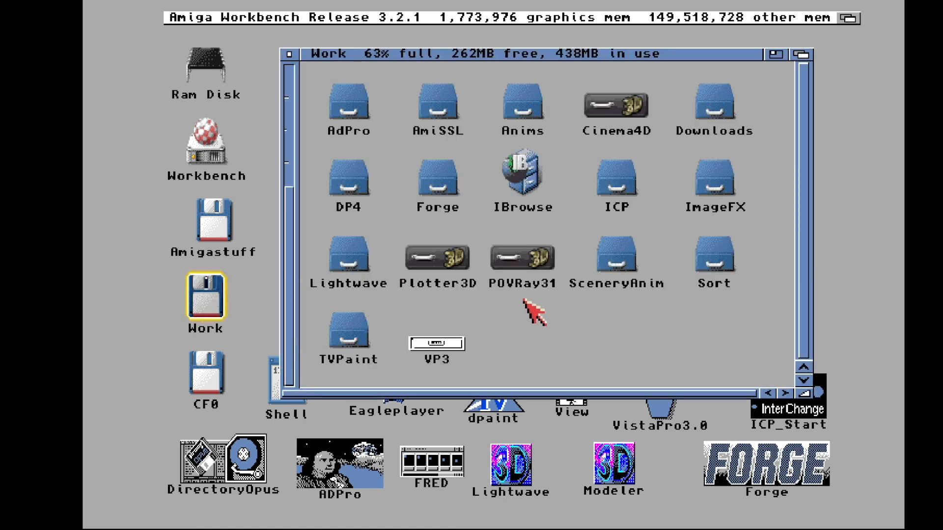
double_click(523, 174)
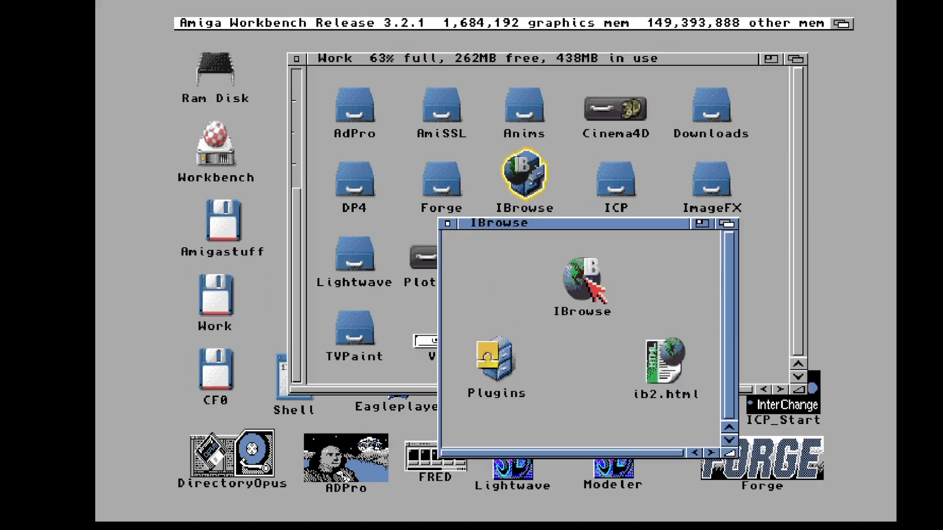
click(448, 225)
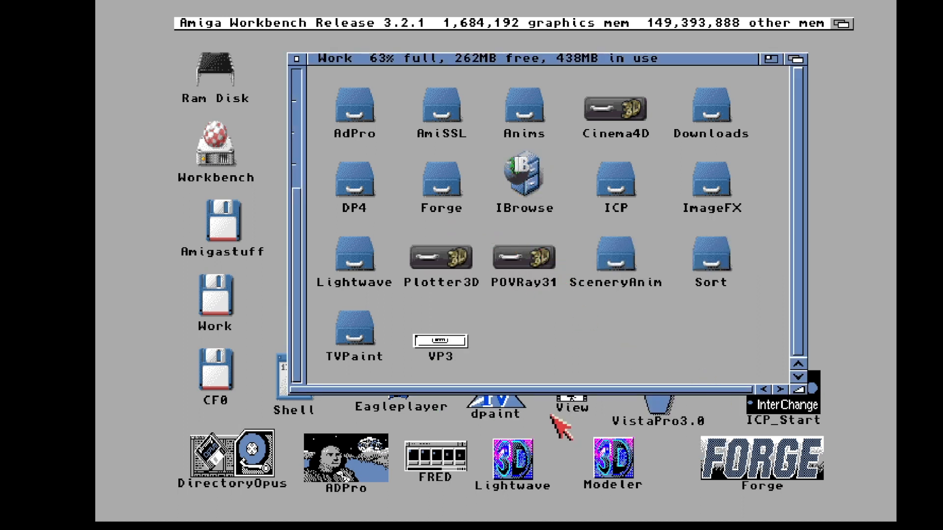
Launch LightWave, browse the Images and Renders drawers through its image loader, and quit without loading anything
double_click(487, 479)
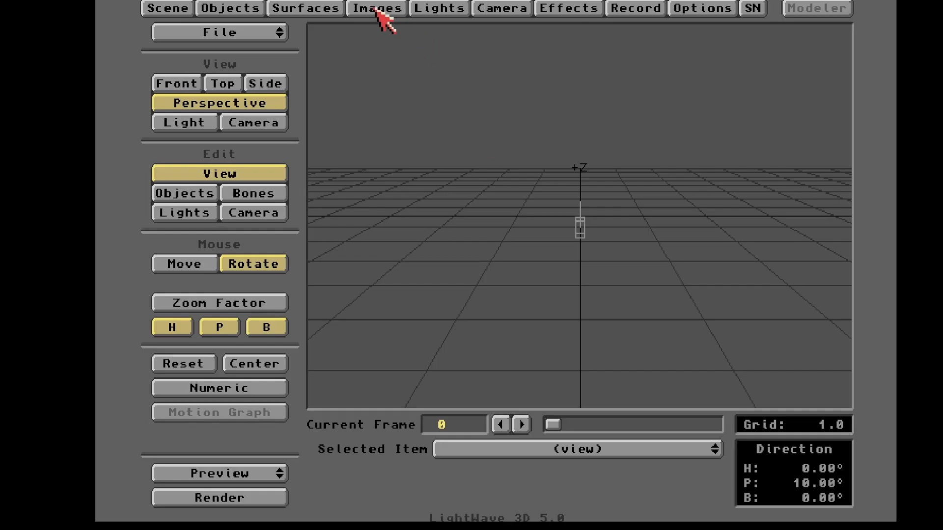
click(376, 9)
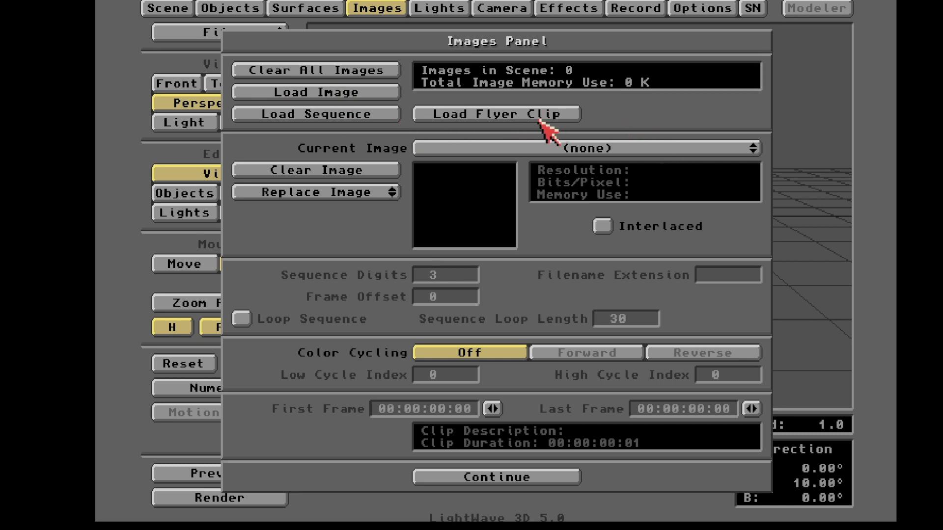
click(352, 89)
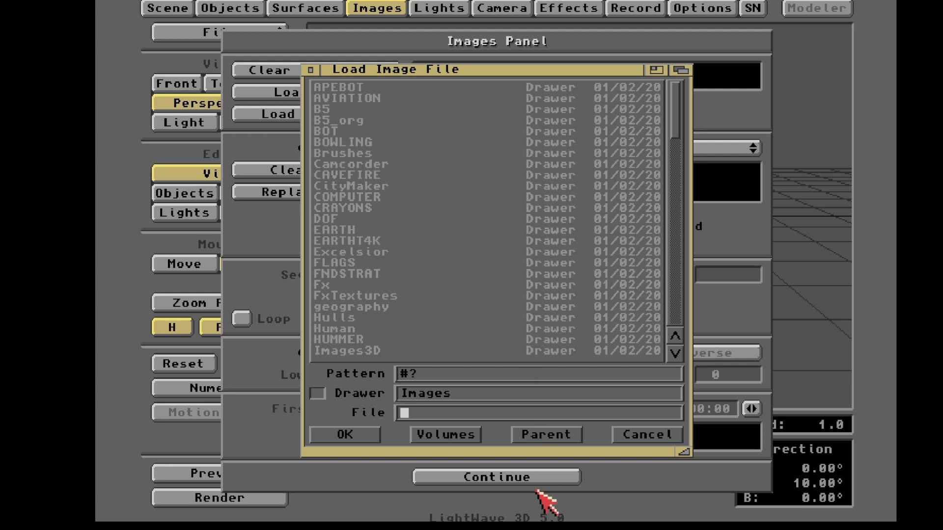
click(522, 433)
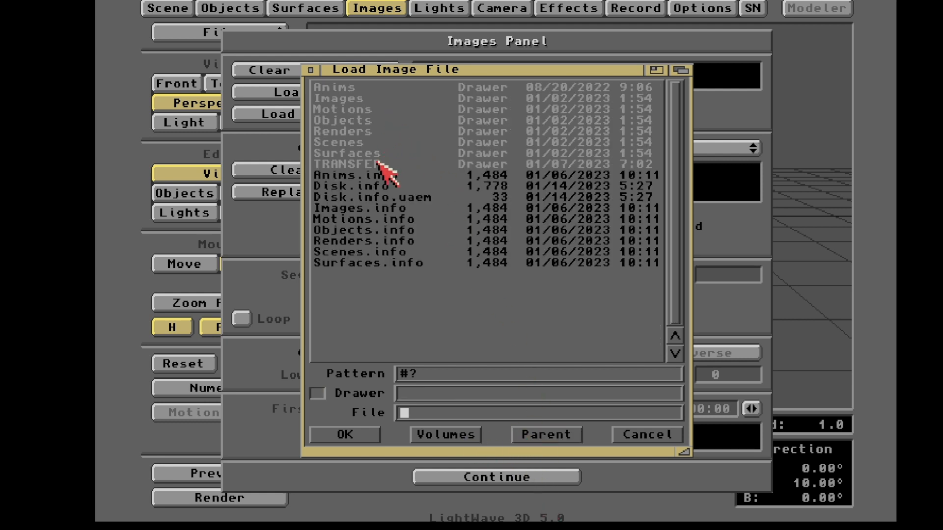
click(358, 132)
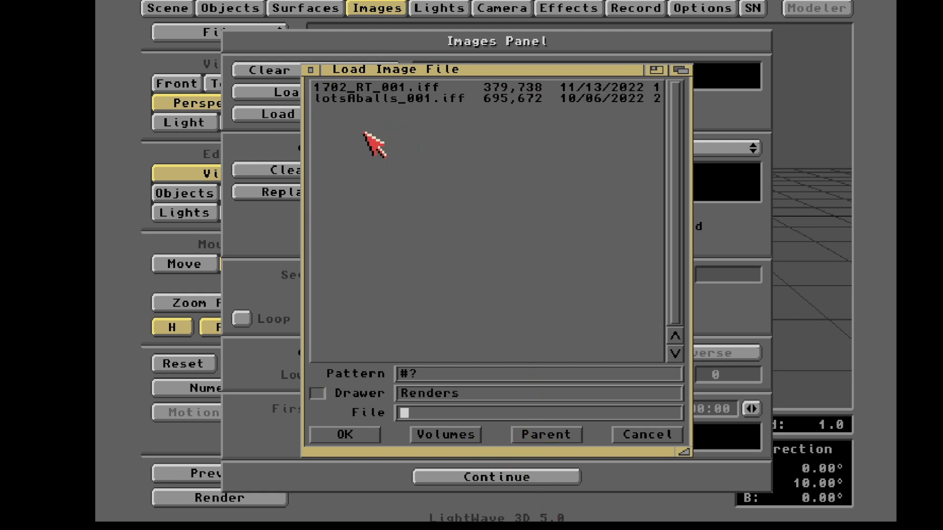
click(547, 435)
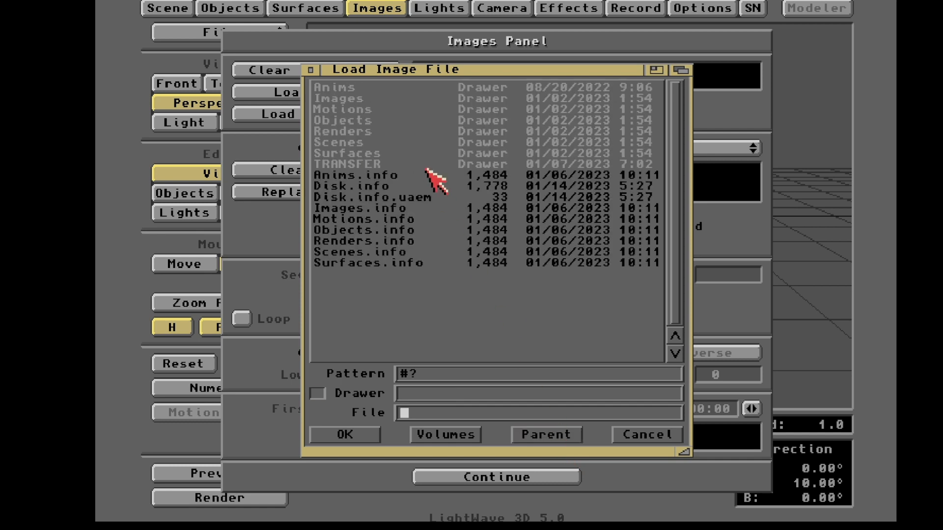
click(353, 88)
click(648, 435)
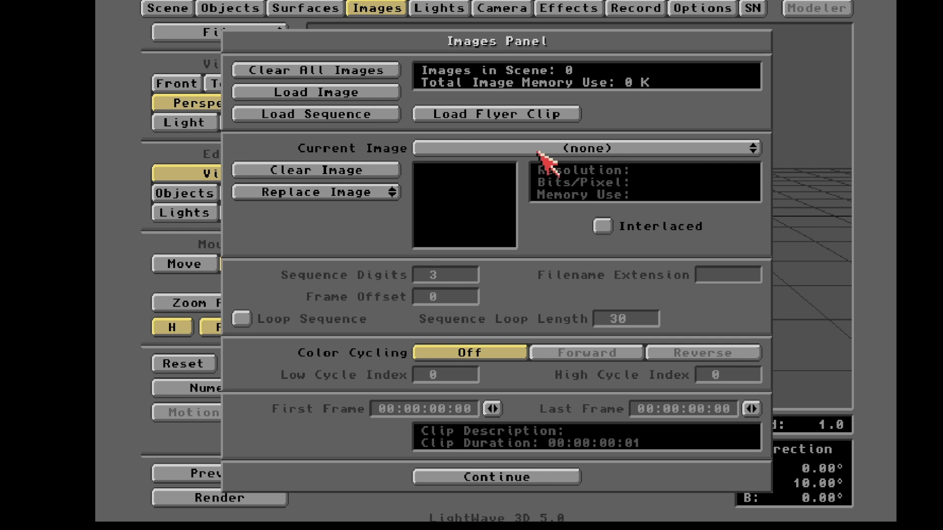
click(490, 479)
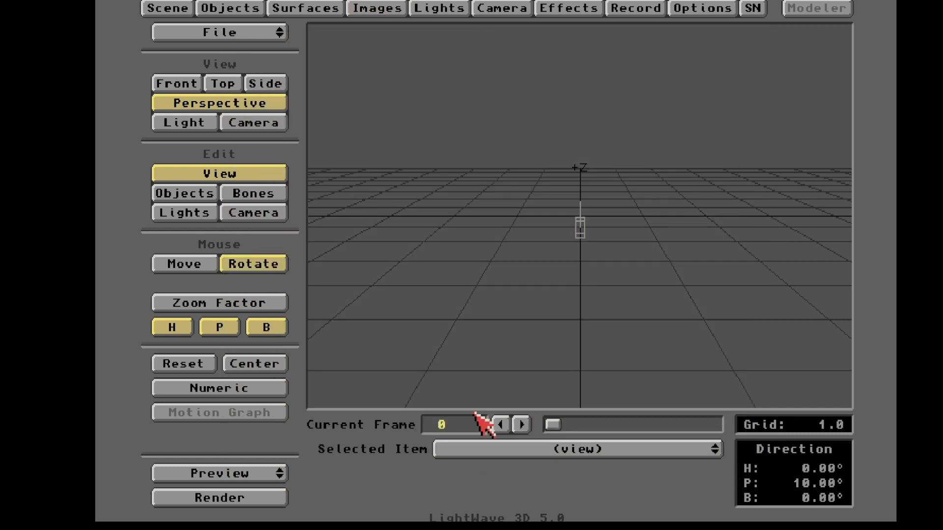
drag(274, 31, 239, 73)
click(370, 287)
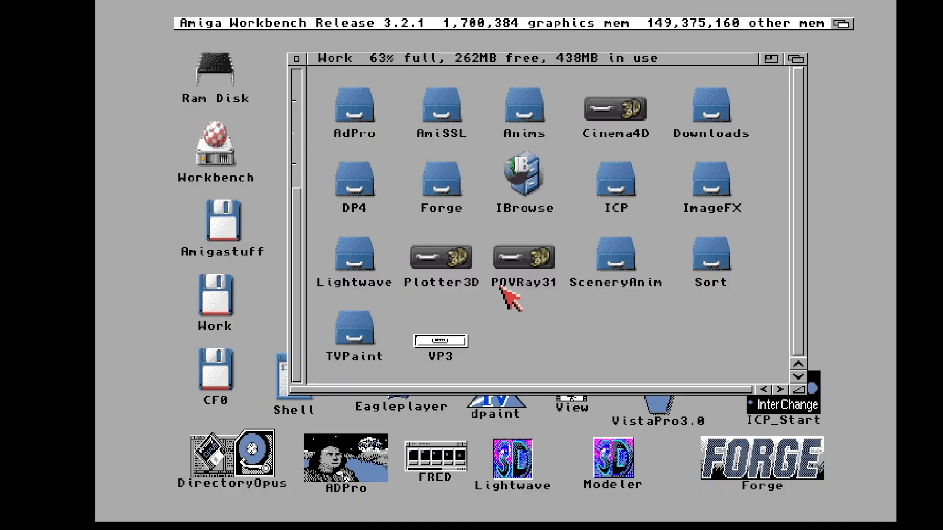
Launch ADPro to examine its image loaders, savers and operators, and close it
click(381, 446)
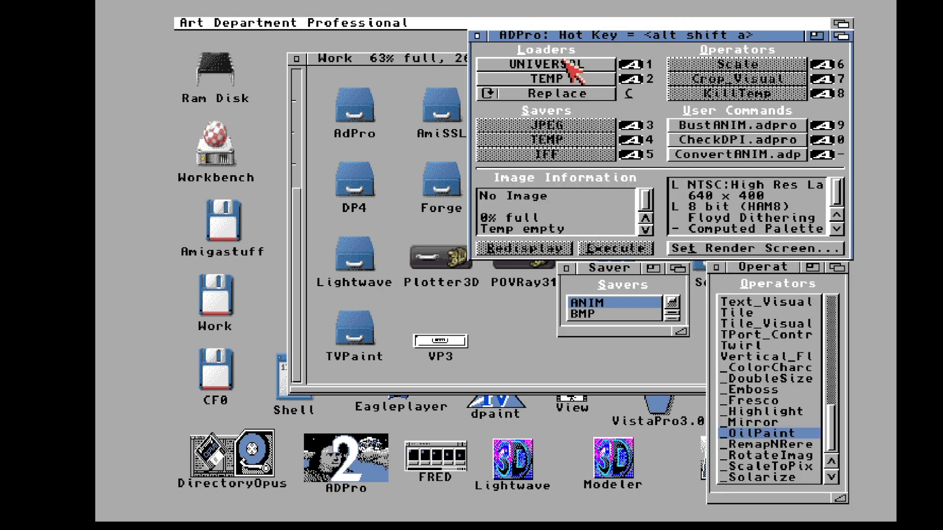
click(540, 65)
click(610, 454)
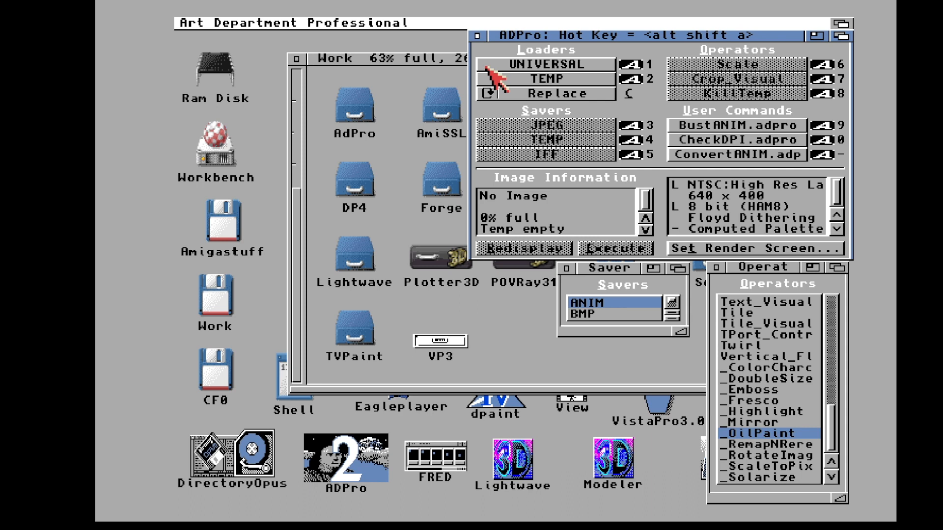
click(477, 36)
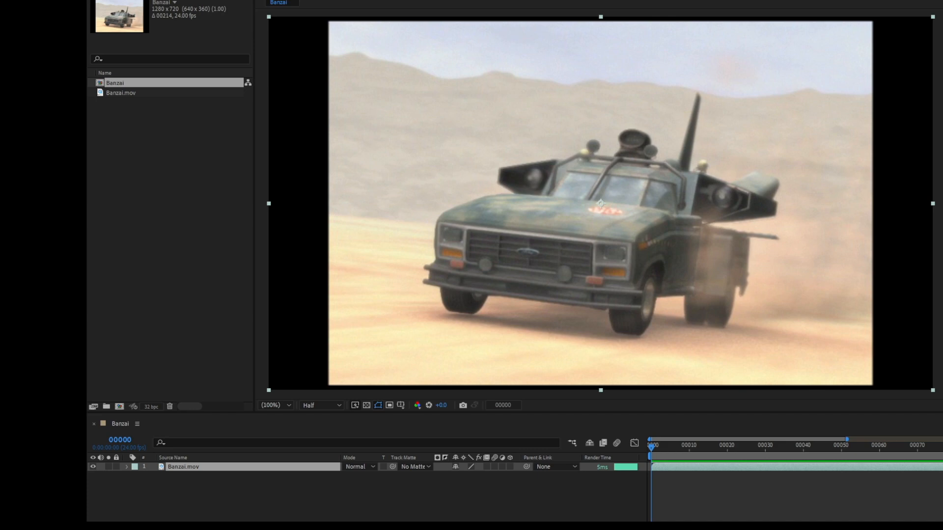
Switch to After Effects, select the Banzai.mov footage and scrub through the Banzai composition
click(158, 147)
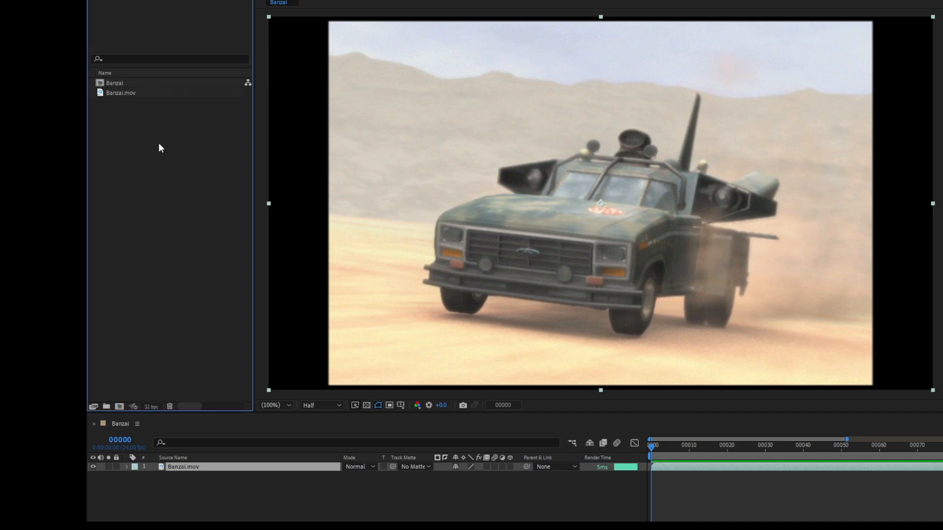
click(132, 94)
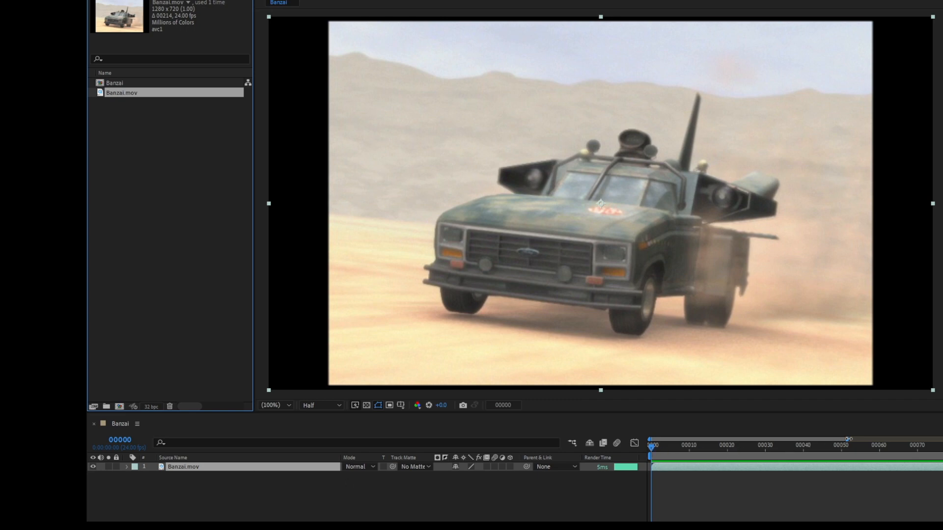
drag(847, 439, 928, 438)
drag(652, 445, 808, 462)
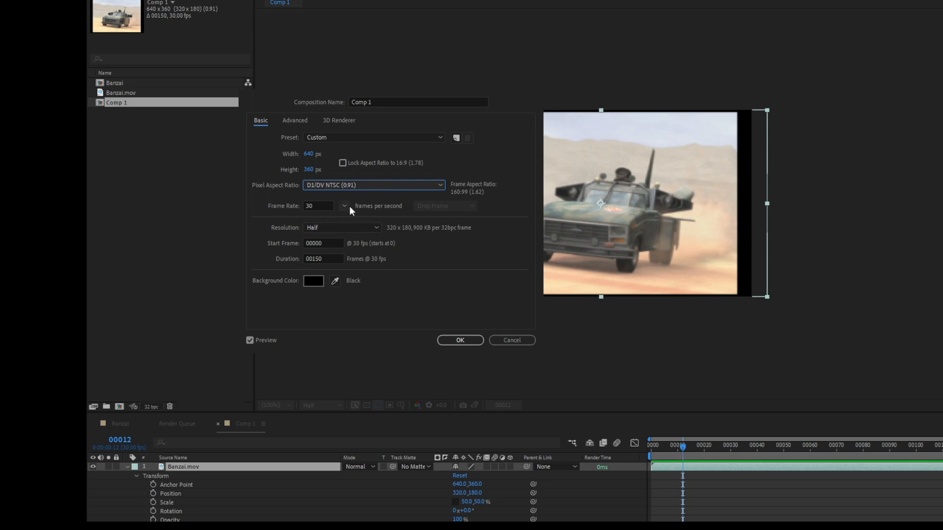
Apply the 640 x 360, D1/DV NTSC (0.91), 30 fps settings to Comp 1 and add it to the render queue
click(453, 342)
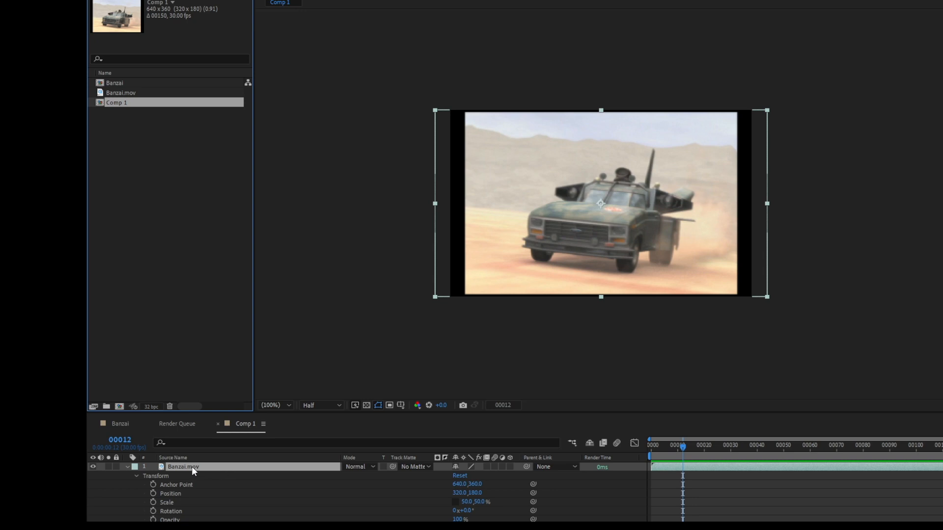
key(ctrl+m)
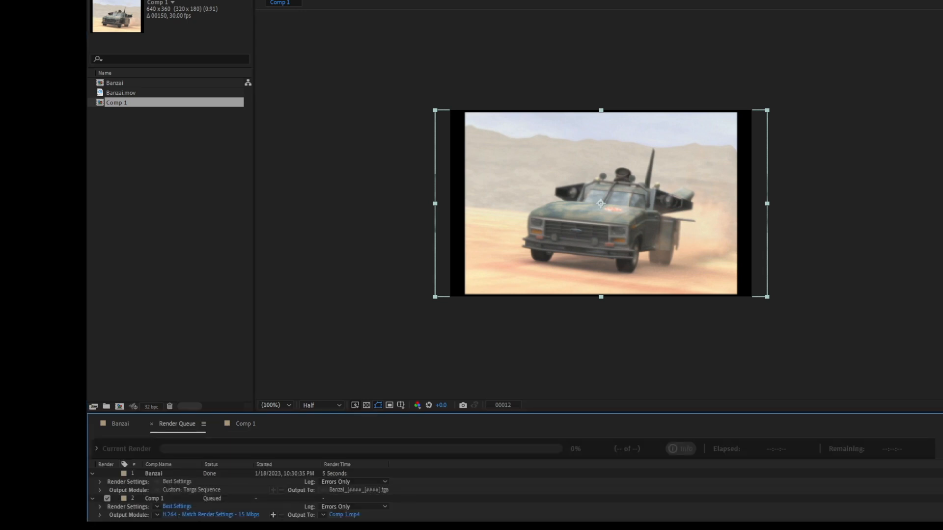
Set Comp 1's output to a JPEG sequence saved as banzai_[####].jpg in the banzai JPG folder, and start rendering
click(198, 517)
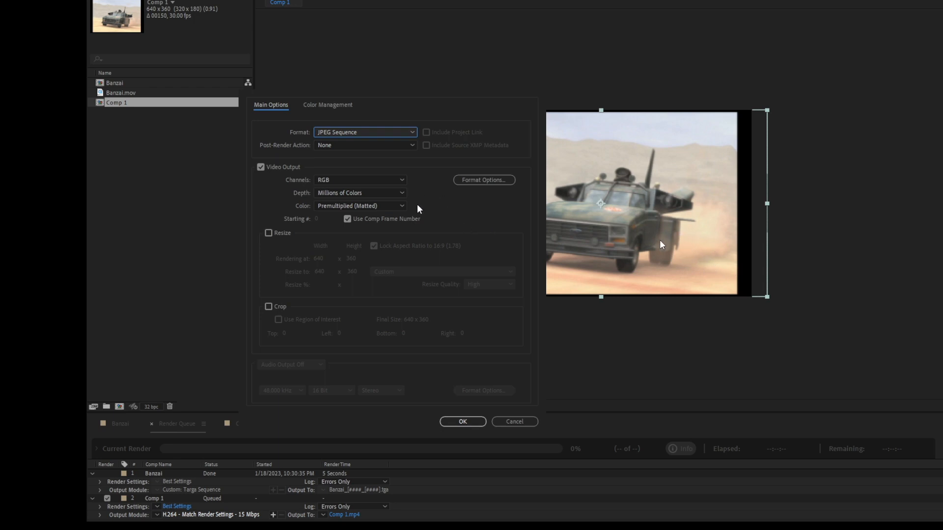
click(462, 422)
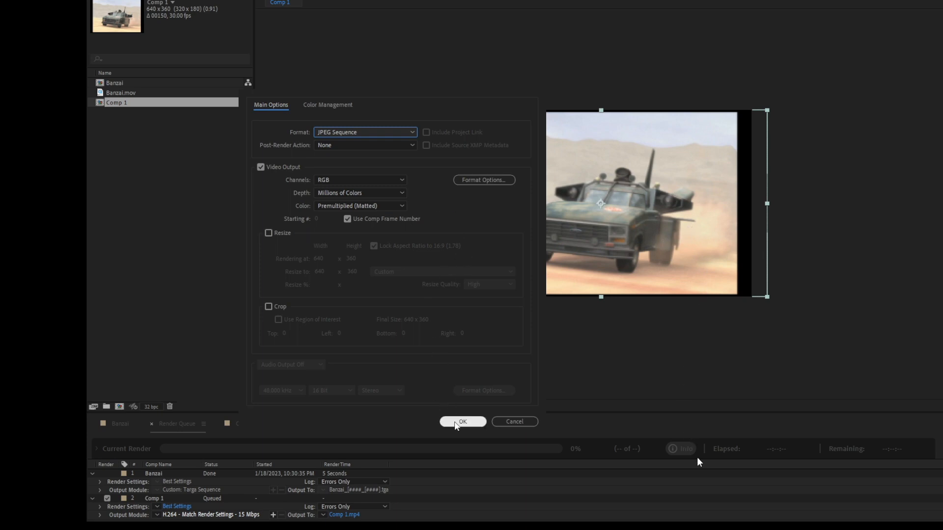
click(355, 515)
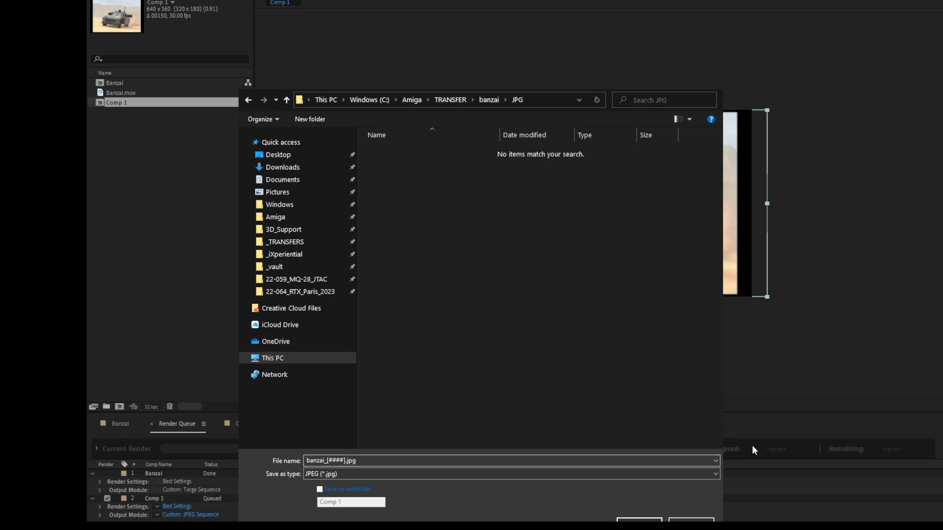
key(Return)
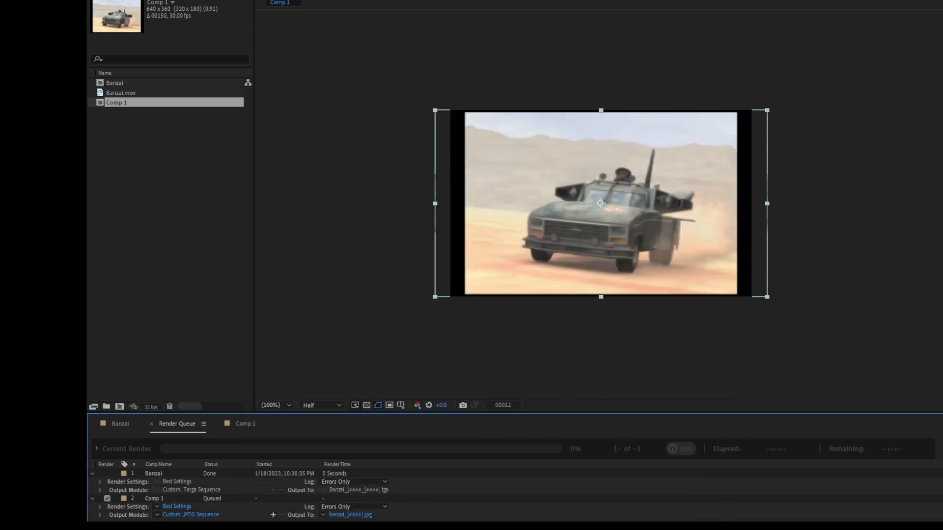
click(941, 449)
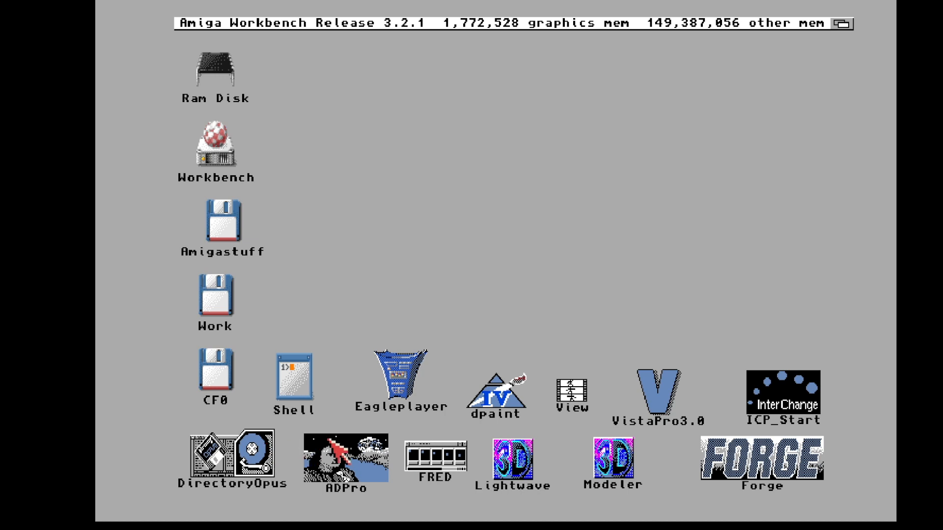
Switch back to the Amiga, launch LightWave and load the banzai_ .jpg frames as an image sequence
double_click(520, 471)
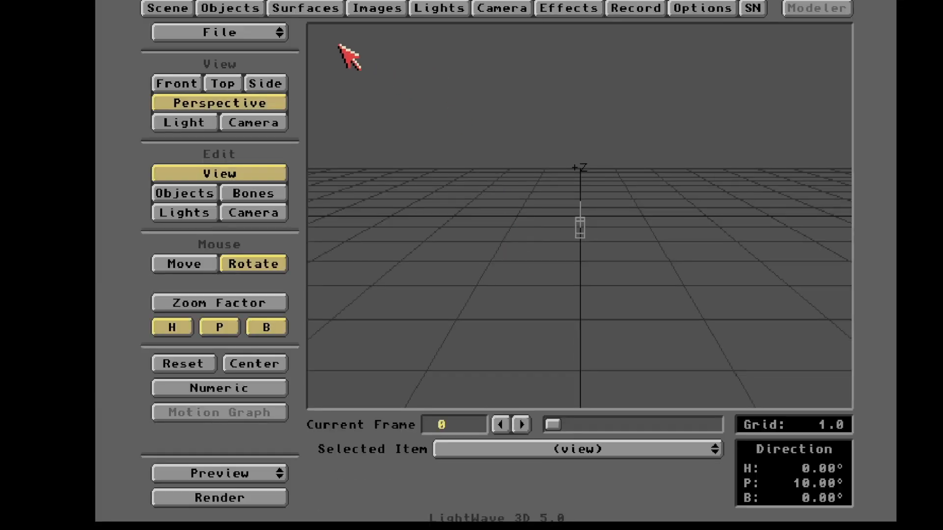
click(385, 11)
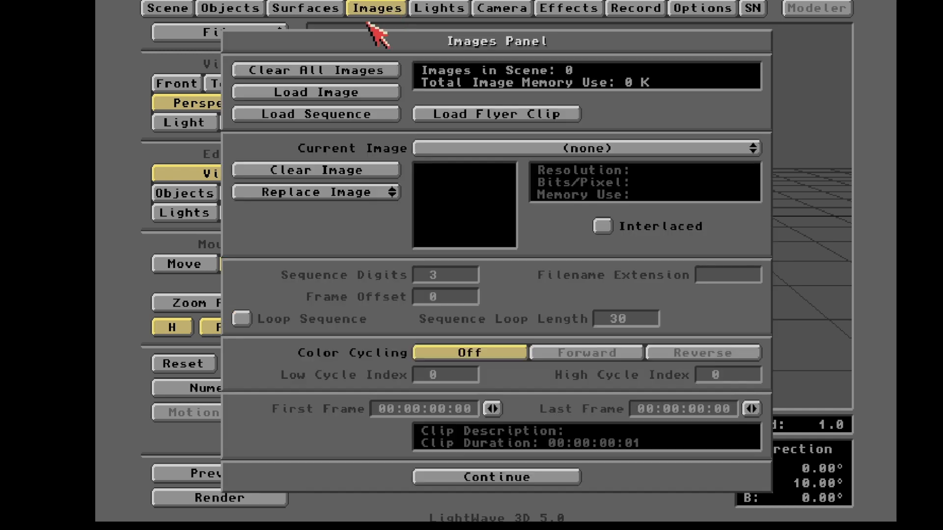
click(344, 118)
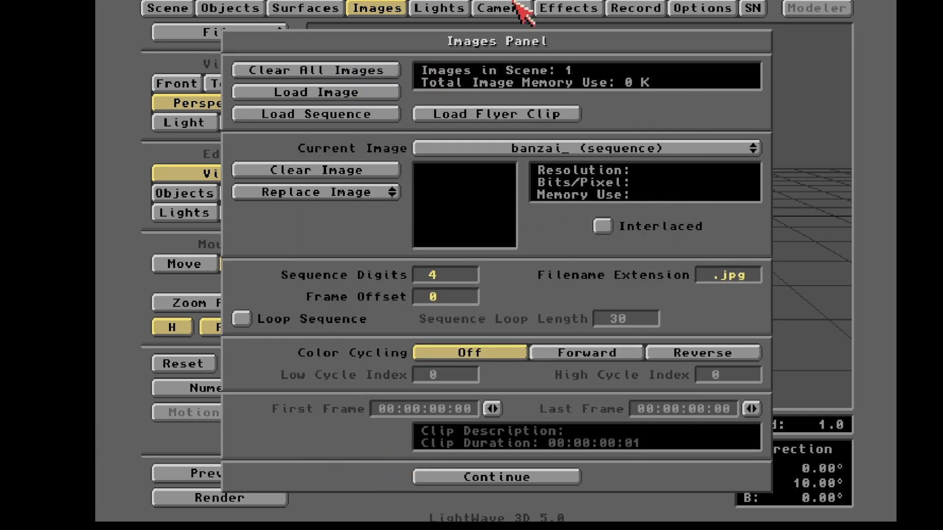
Assign the banzai_ sequence as the background image in the compositing effects
click(560, 8)
click(508, 94)
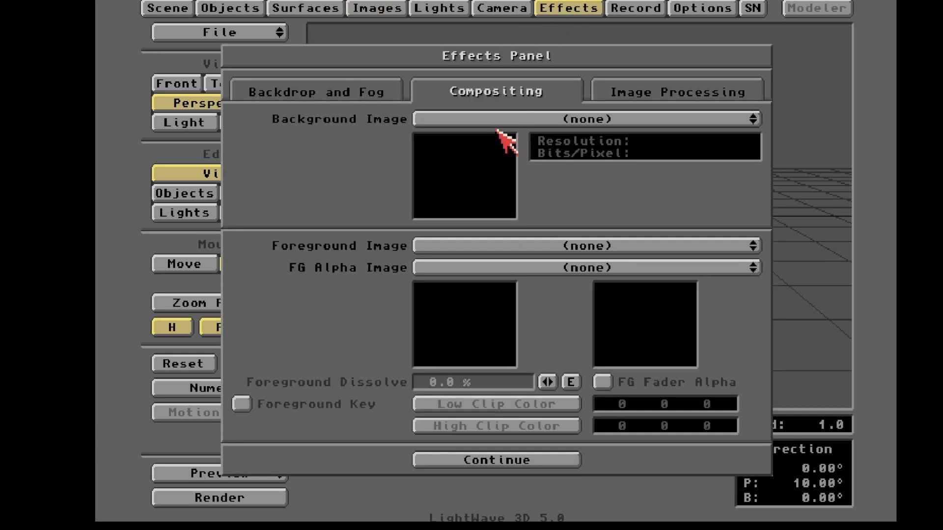
drag(509, 118, 486, 121)
Examine the camera's resolution and pixel aspect settings and the animation and image recording settings
click(501, 8)
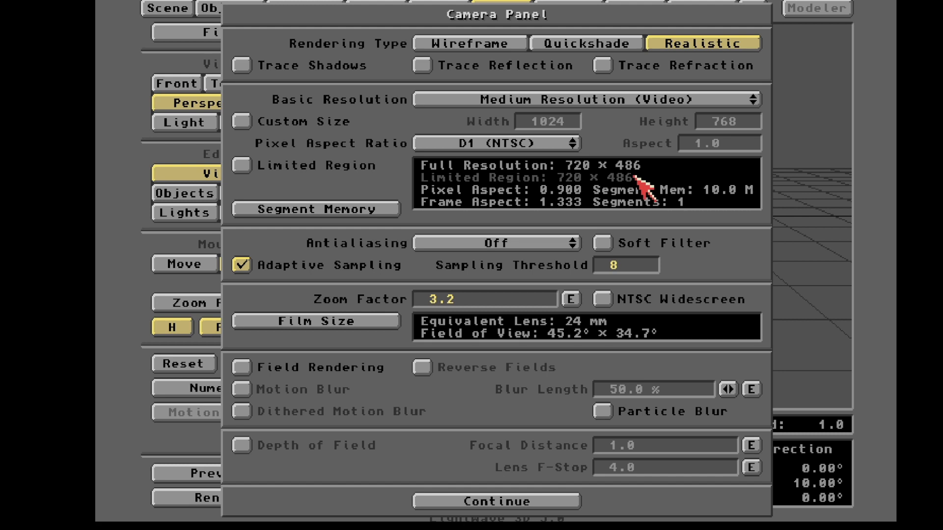
click(634, 7)
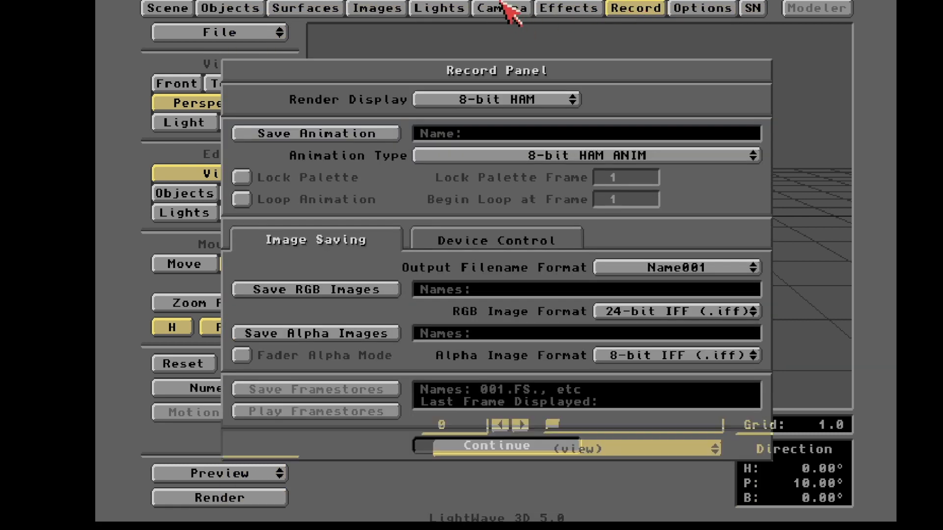
click(501, 7)
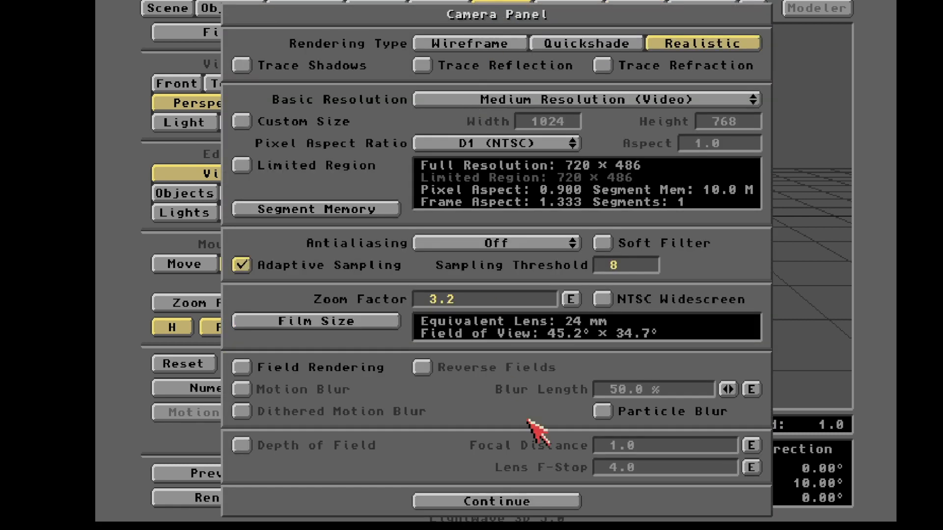
Set the scene's frame range for the sequence and switch the viewport to the camera view
click(173, 8)
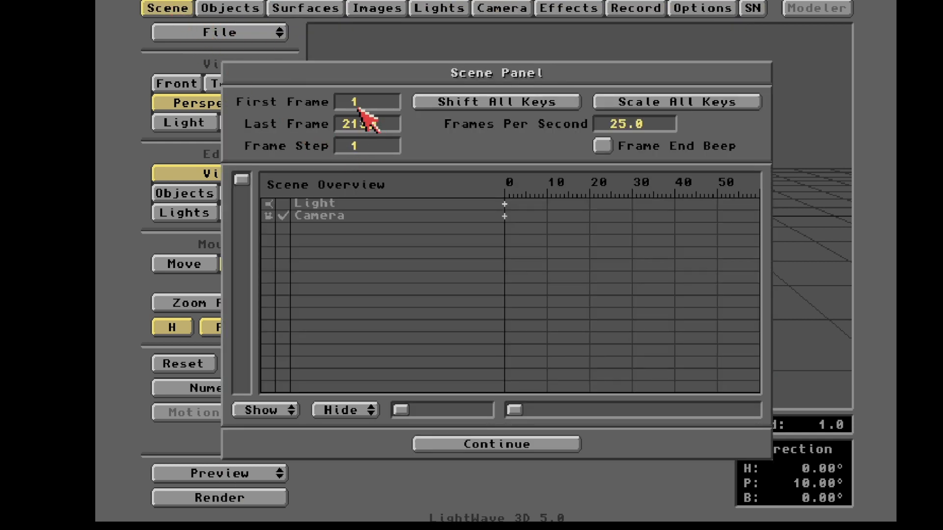
click(525, 445)
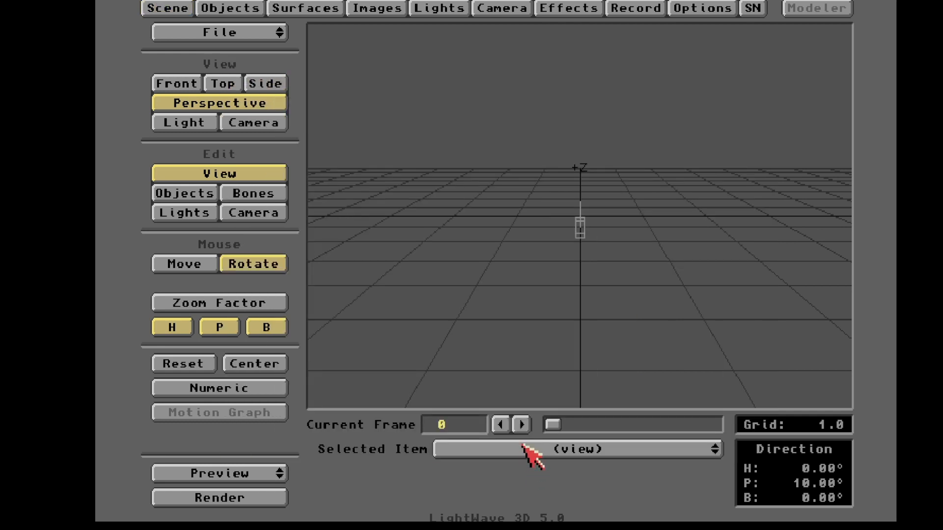
key(6)
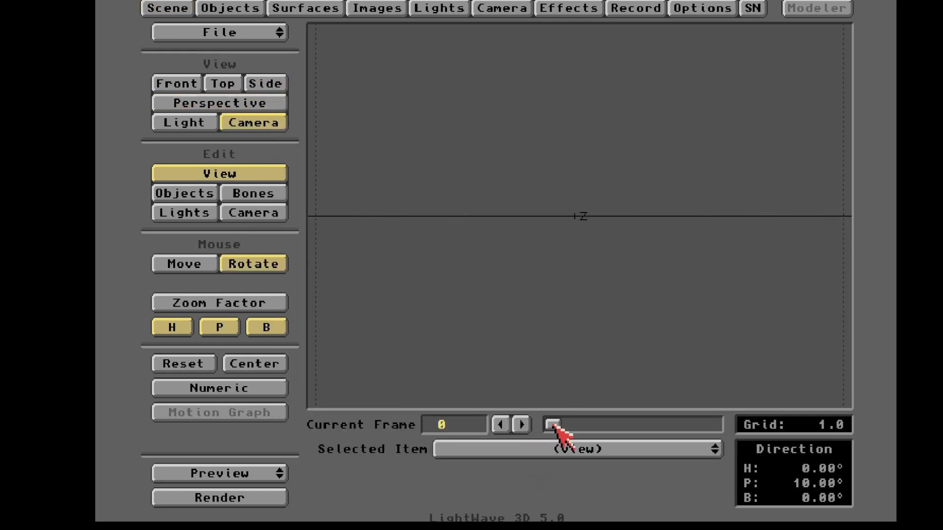
Render frames 44 and 175 as tests of the background sequence
mouse_move(555, 425)
mouse_down()
mouse_move(680, 426)
mouse_move(570, 430)
mouse_move(587, 427)
mouse_up()
key(F9)
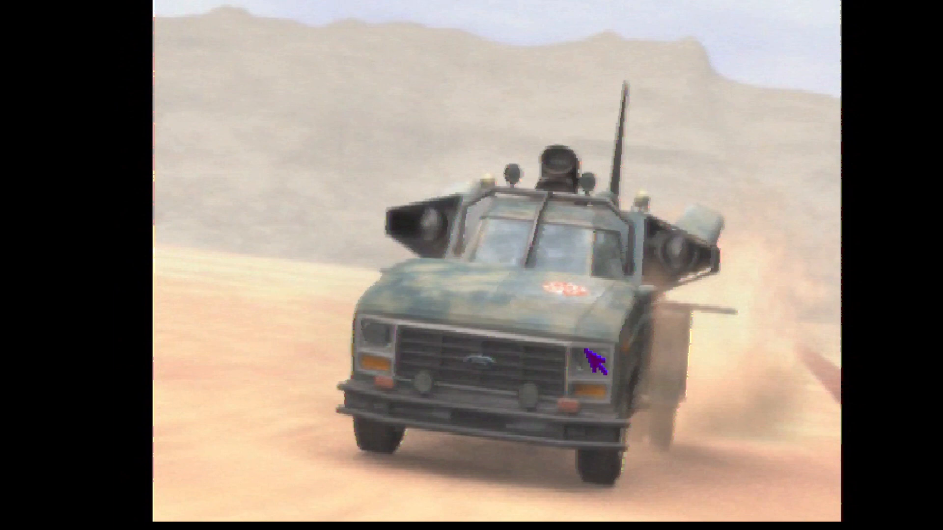
key(Escape)
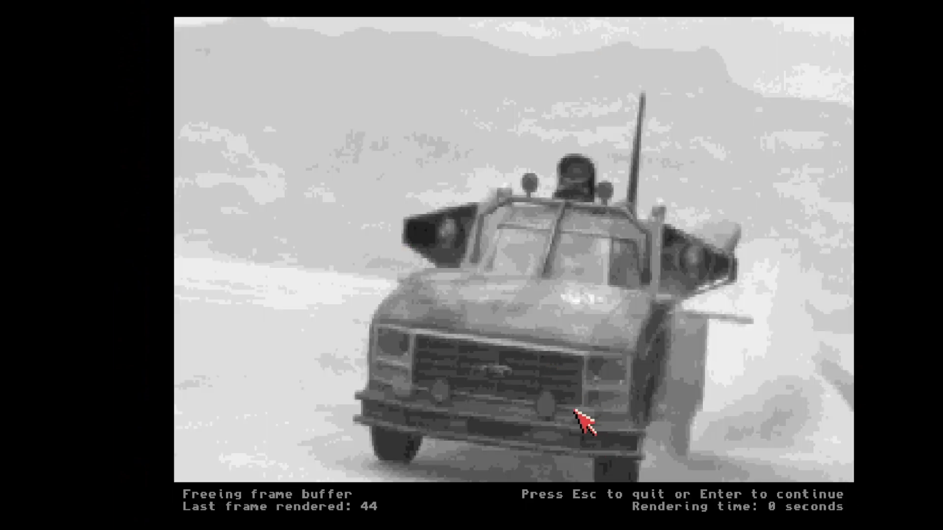
drag(587, 422, 681, 420)
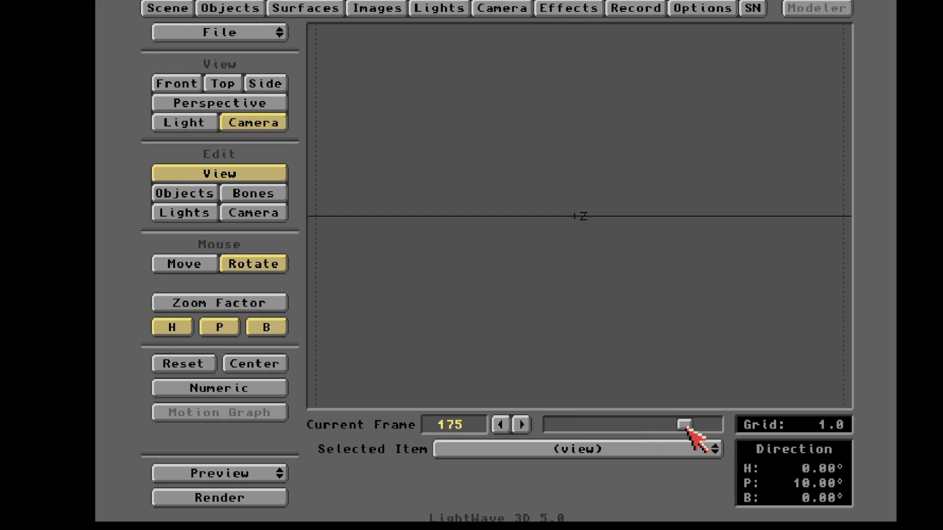
key(F9)
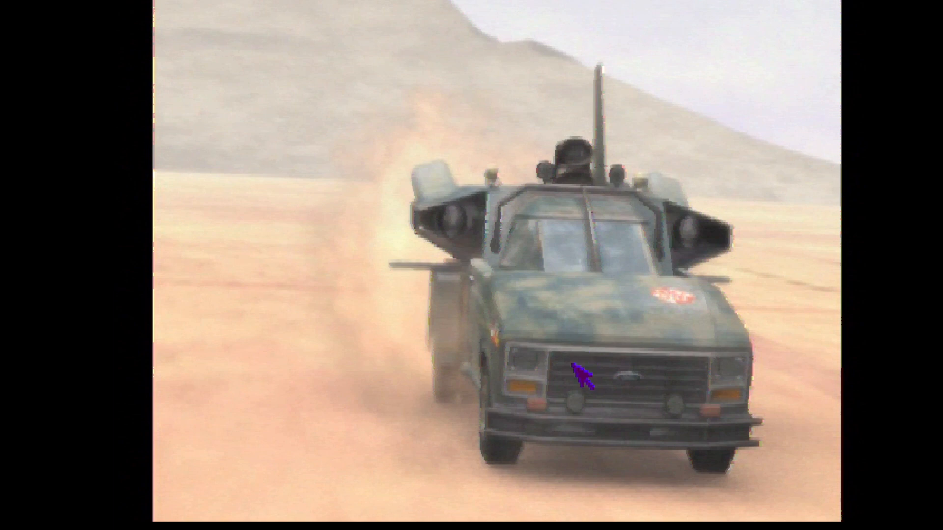
key(Escape)
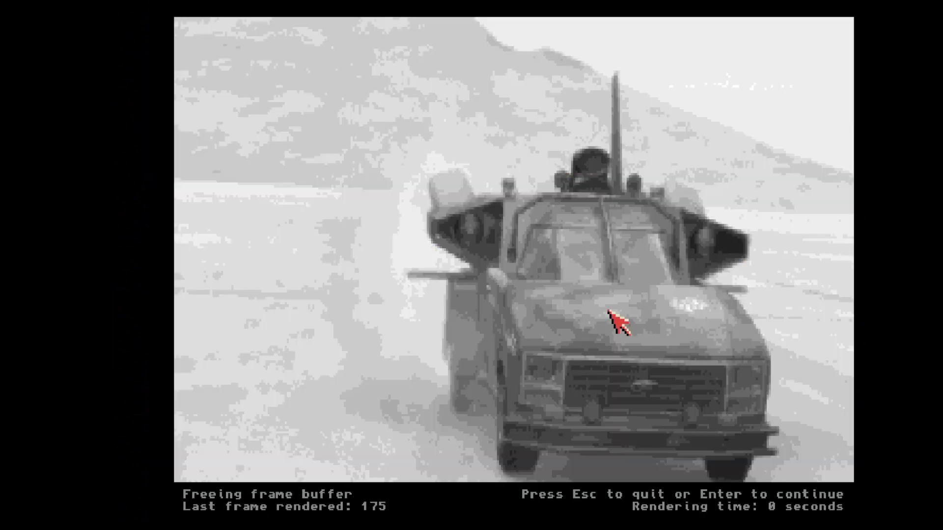
Enable a custom camera size of 640 width by 360 height and test-render frame 175
click(509, 7)
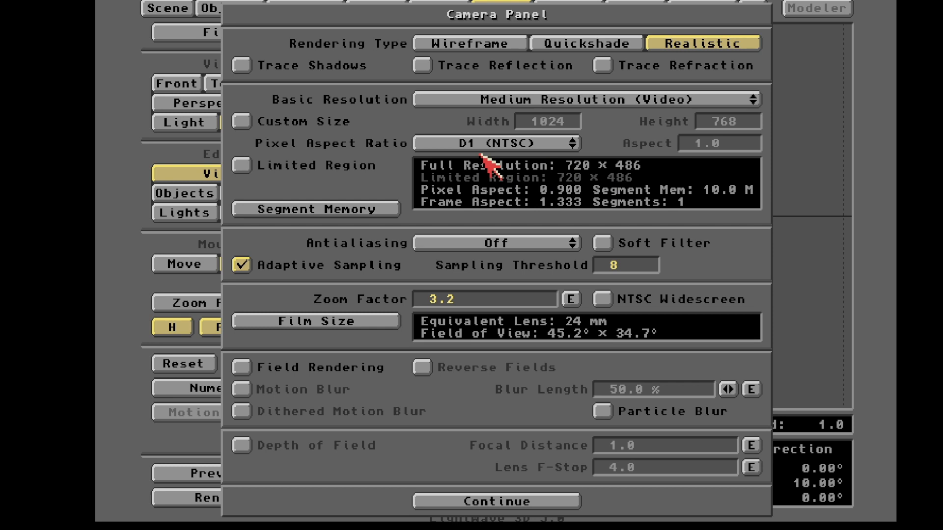
click(297, 124)
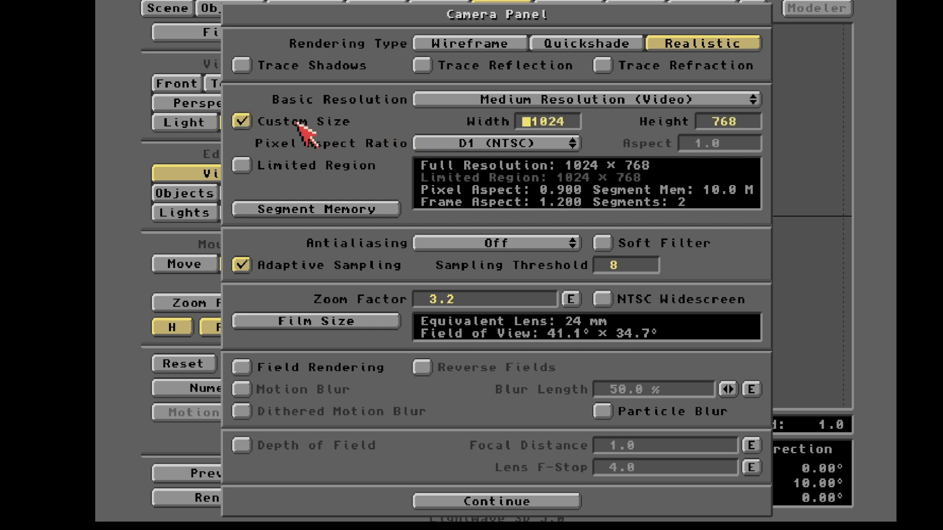
click(569, 124)
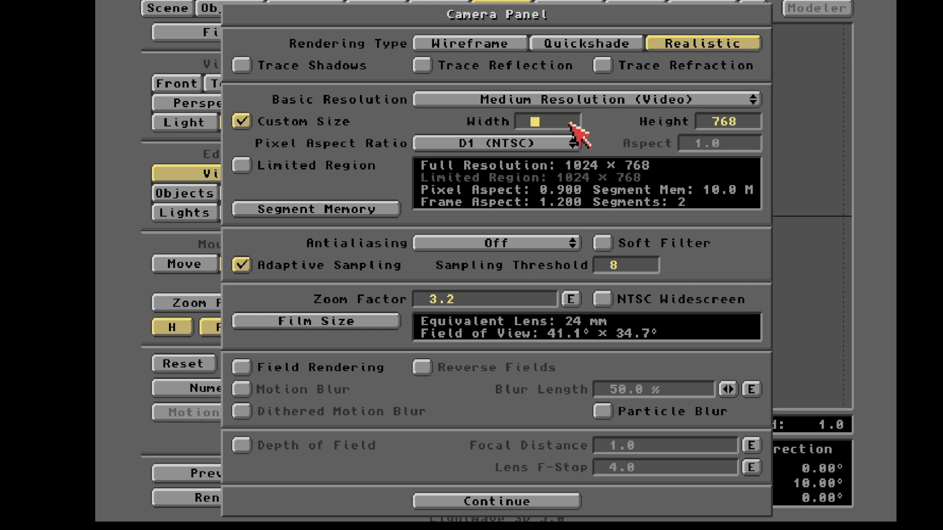
text(640)
key(Tab)
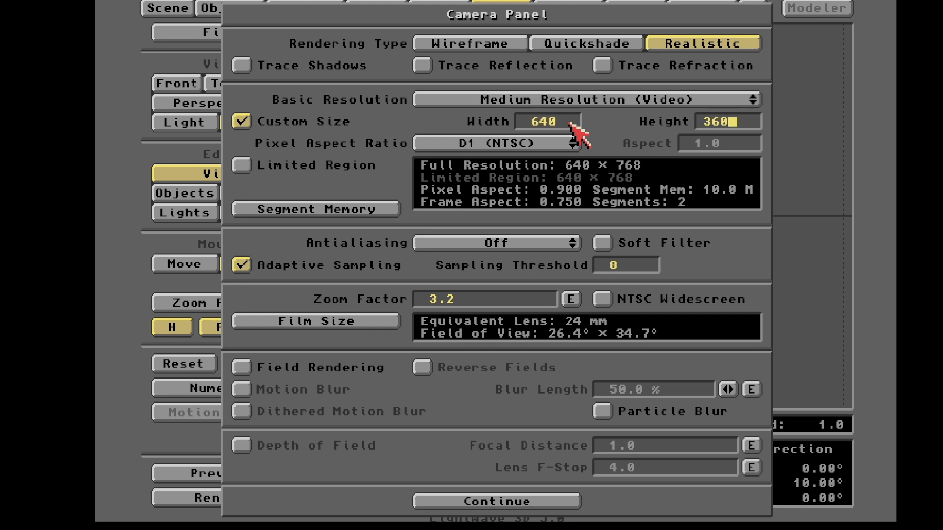
text(360)
key(Return)
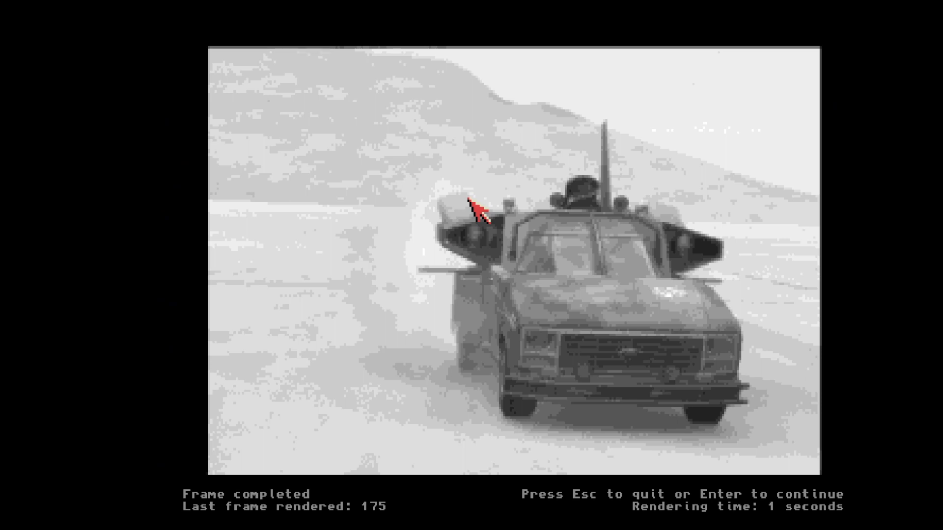
key(Escape)
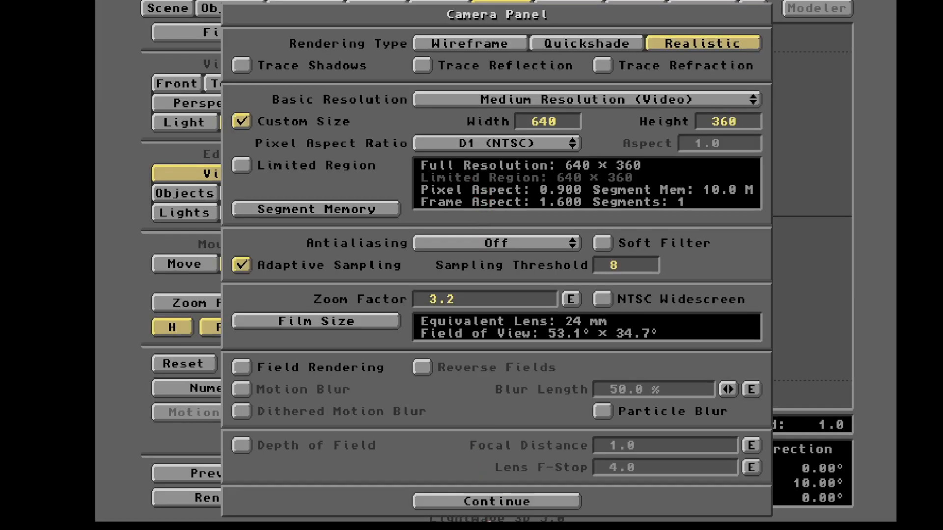
click(511, 502)
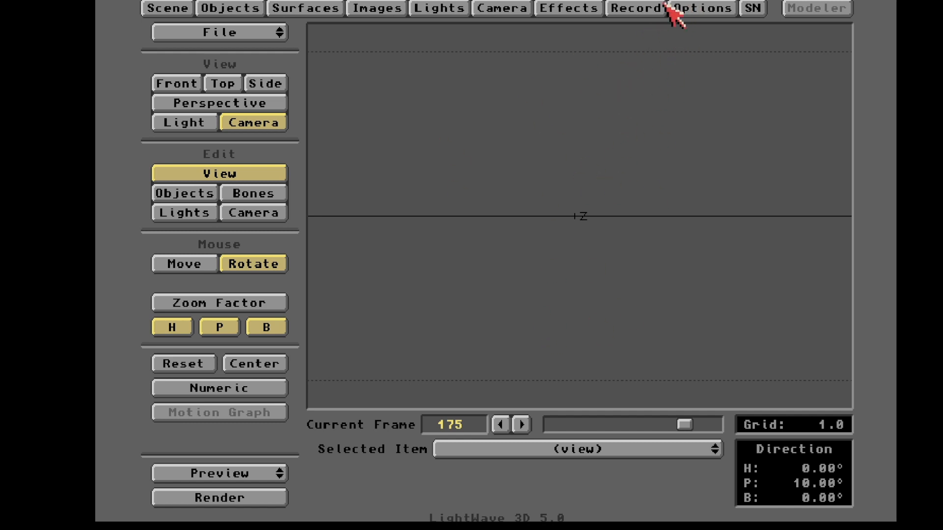
Set the layout background to BG Image and scrub from frame 175 to frame 52
click(639, 9)
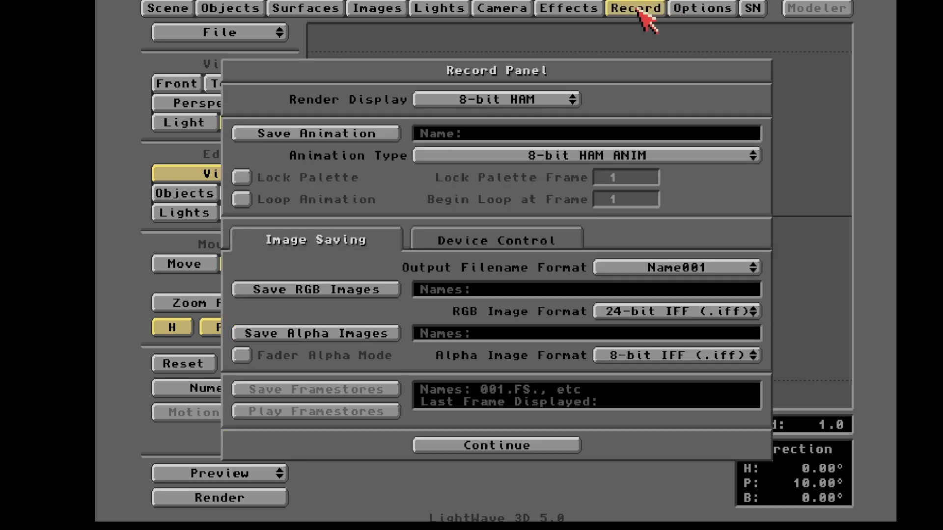
click(708, 9)
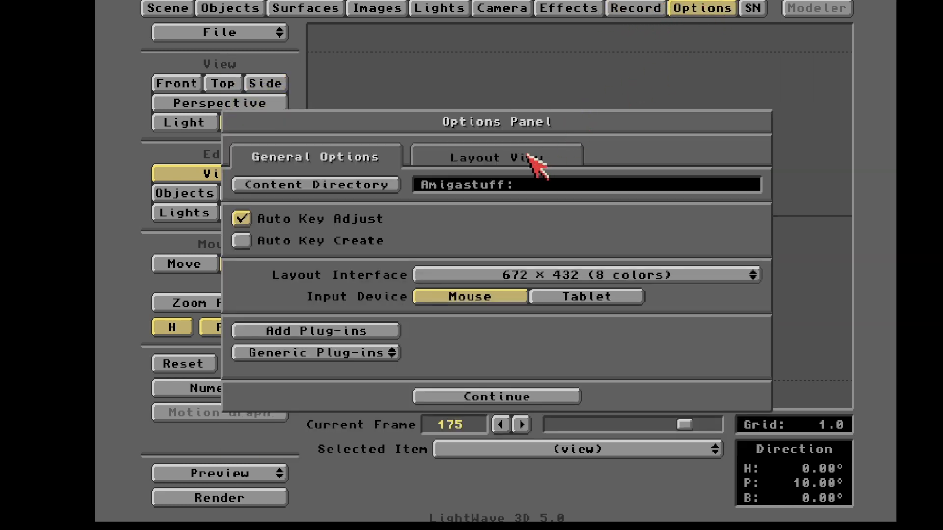
click(494, 159)
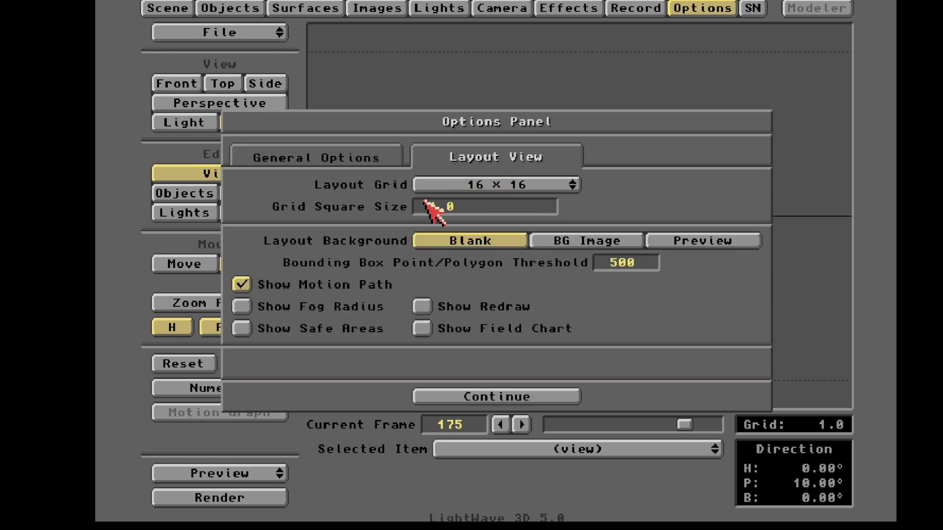
click(571, 241)
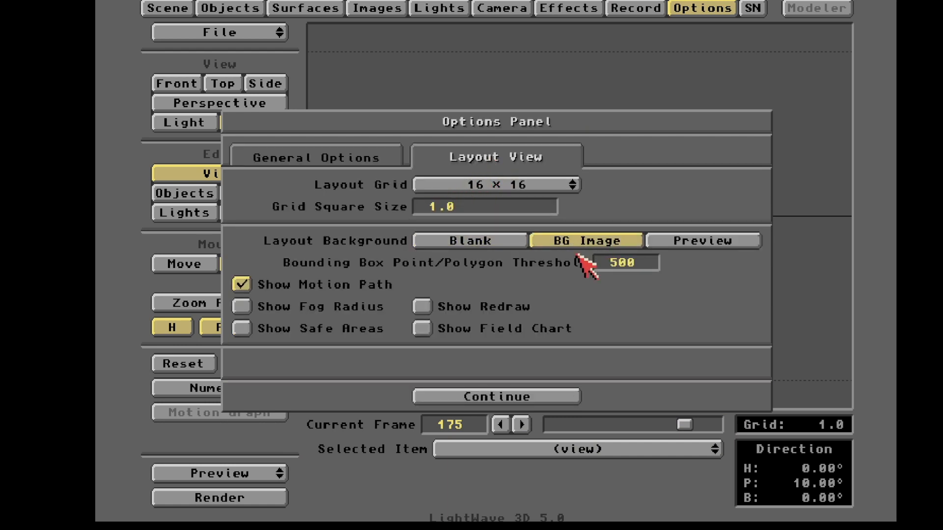
click(556, 397)
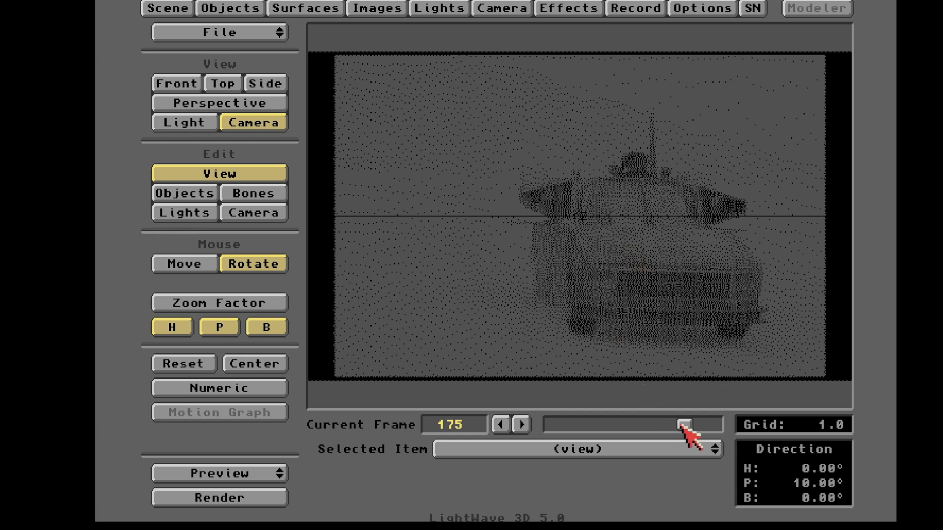
drag(682, 425, 591, 425)
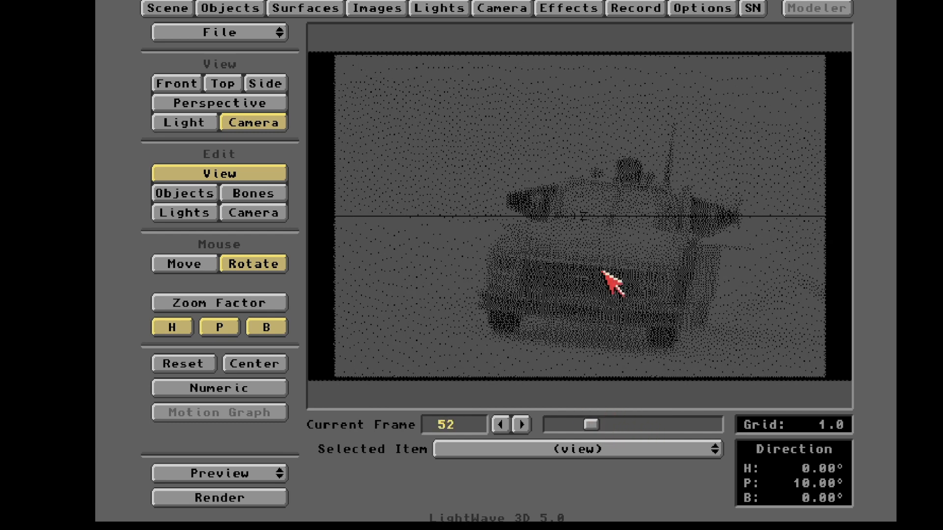
Set the layout background back to Blank
click(689, 6)
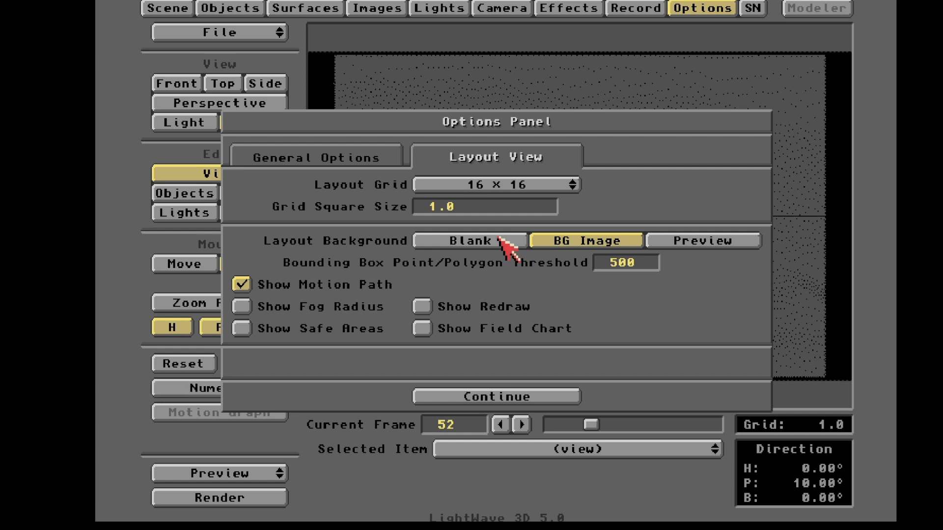
click(498, 237)
click(518, 397)
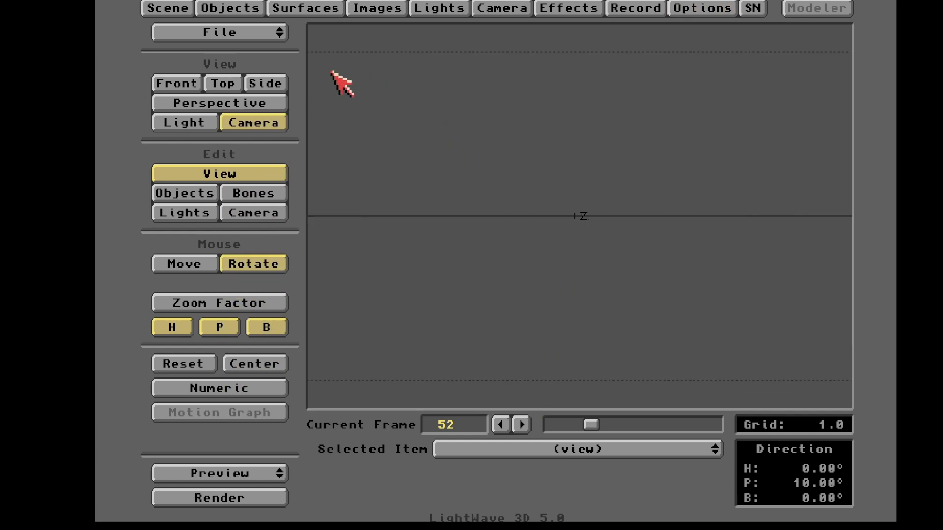
Switch to the Workbench screen and launch Modeler
key(super+m)
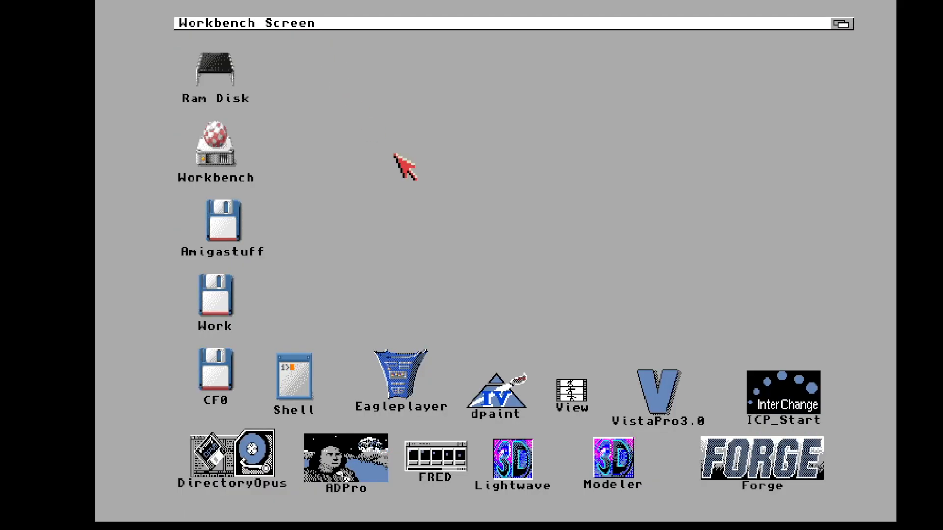
click(572, 460)
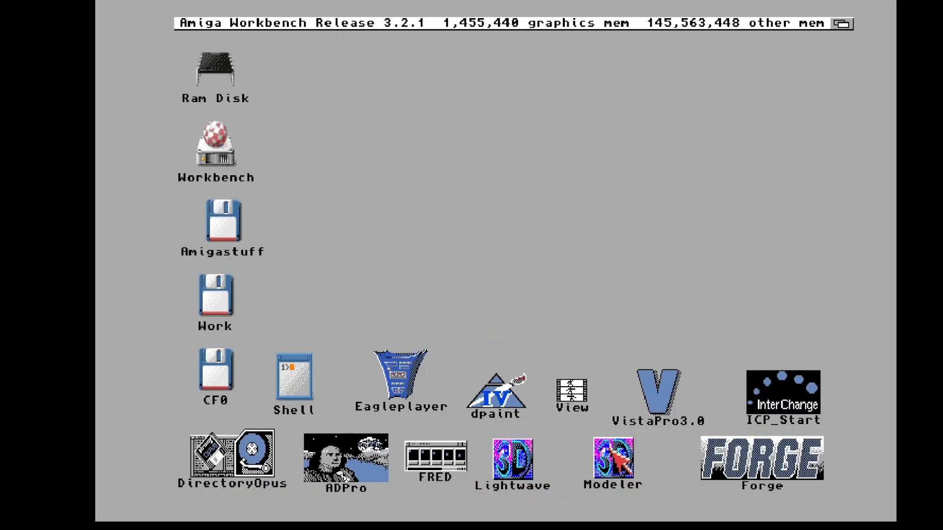
double_click(614, 459)
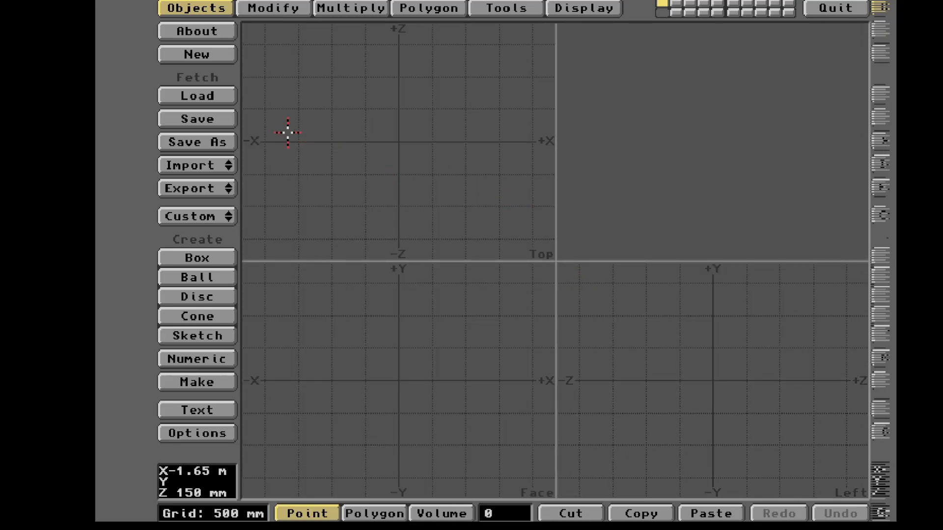
Create a box about 1.65 m wide, 2 m deep and 1.6 m high
click(212, 259)
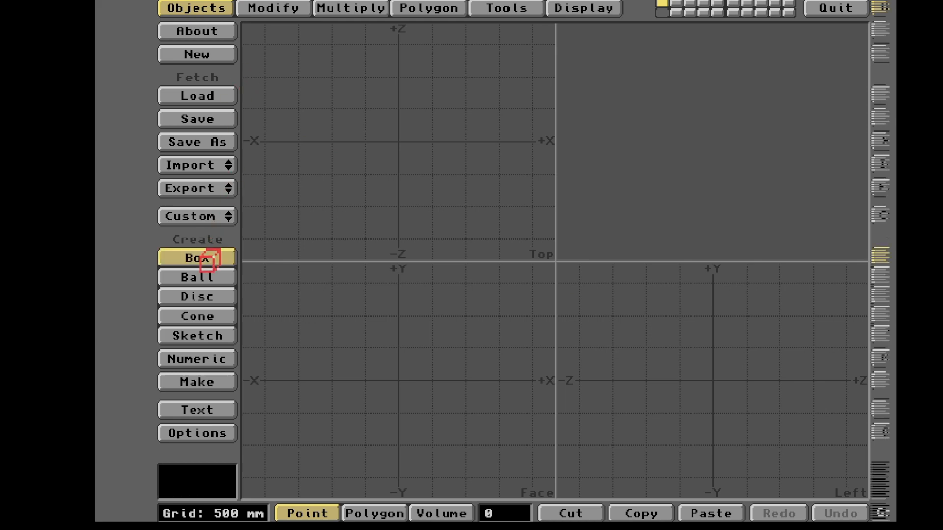
drag(348, 99, 459, 229)
drag(451, 310, 396, 278)
key(Return)
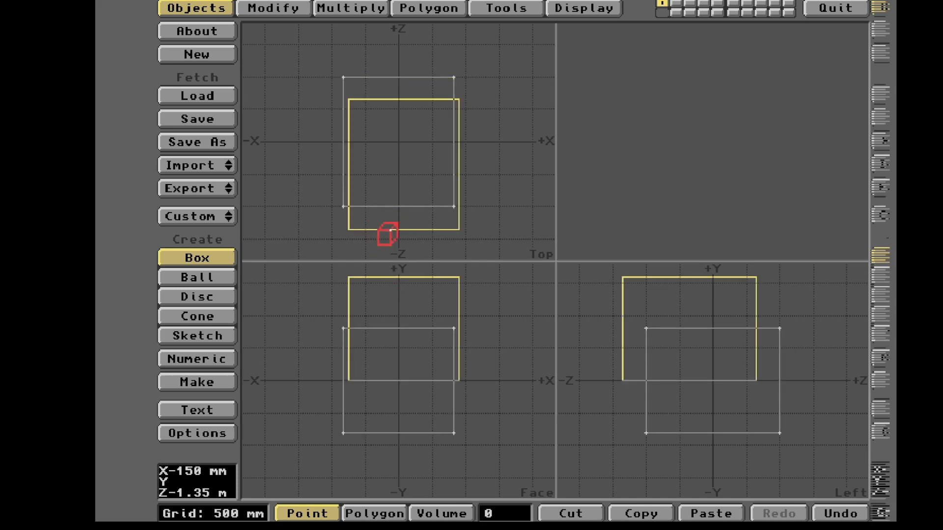
Undo the extra enlarged geometry around the box and move the box up until its base sits about at the ground plane
click(225, 258)
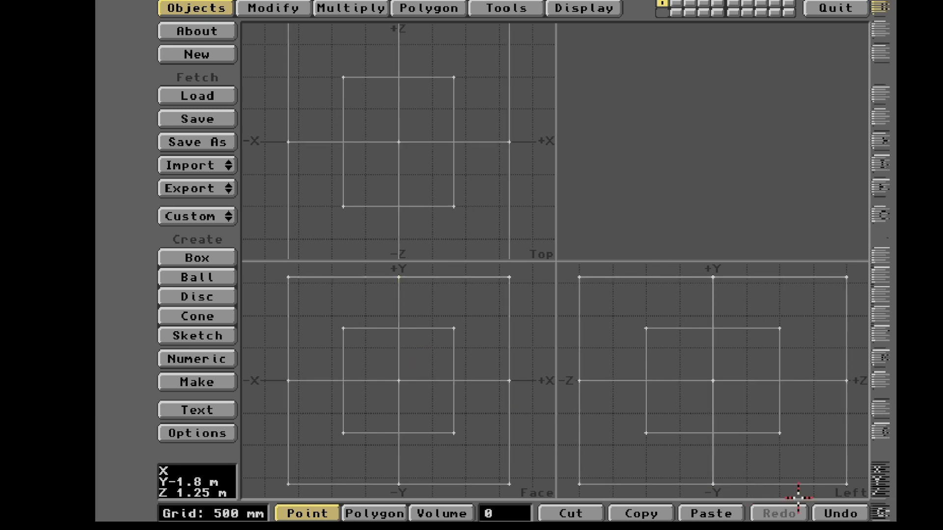
click(838, 513)
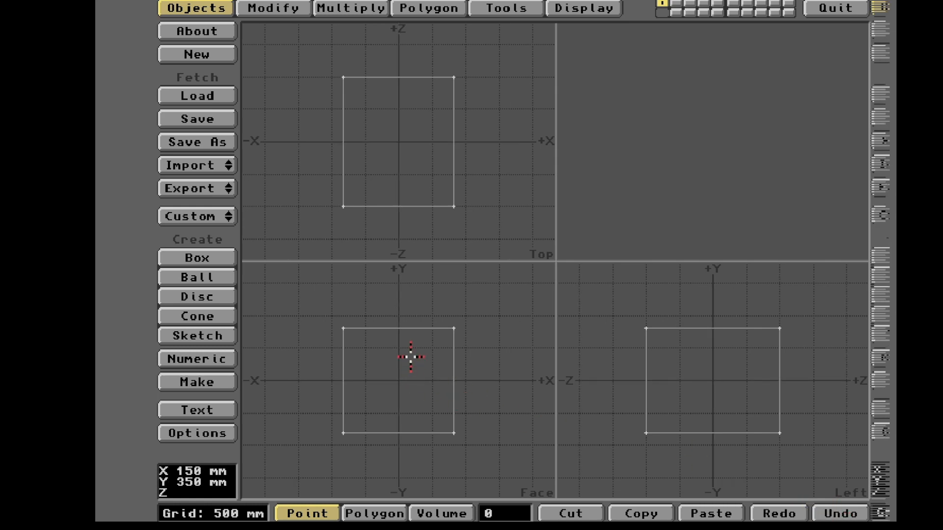
key(t)
mouse_move(396, 356)
mouse_down()
mouse_move(400, 307)
mouse_move(396, 357)
mouse_up()
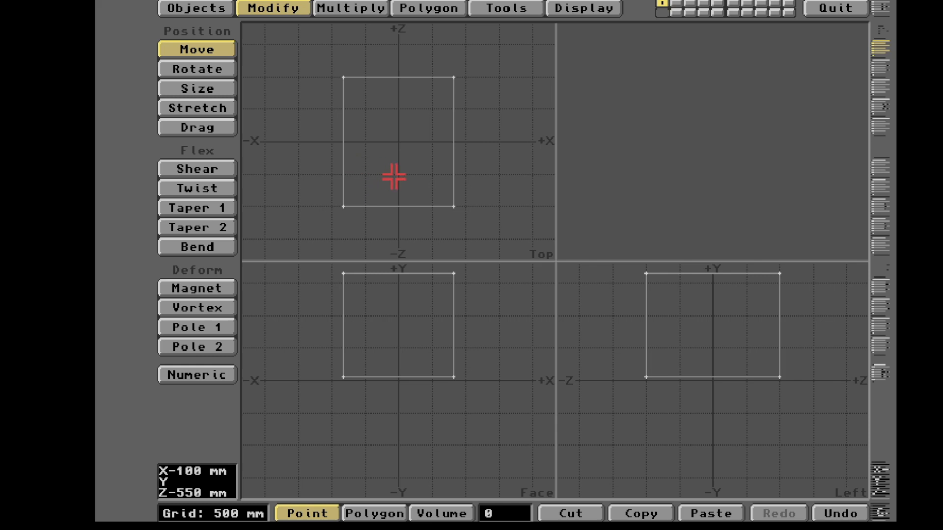
Switch to polygon selection and select faces of the box in the Top view
click(385, 514)
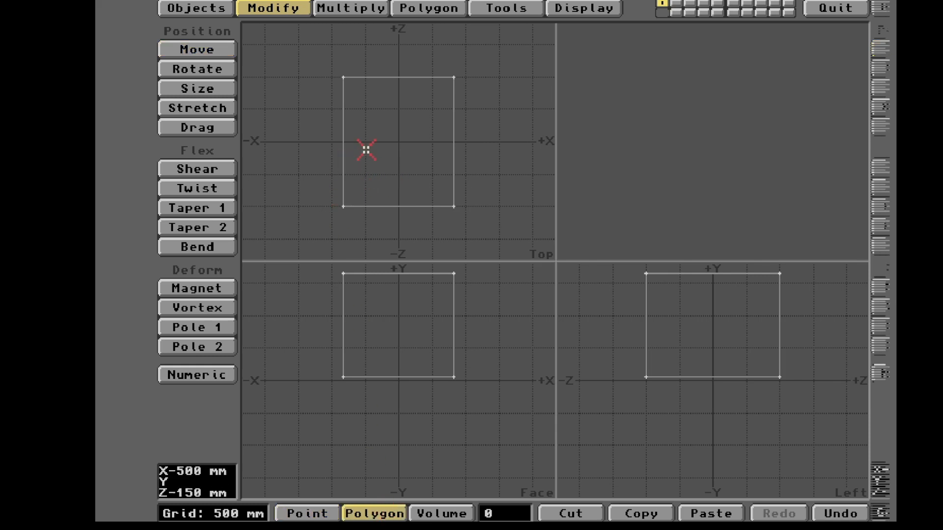
drag(357, 111, 473, 99)
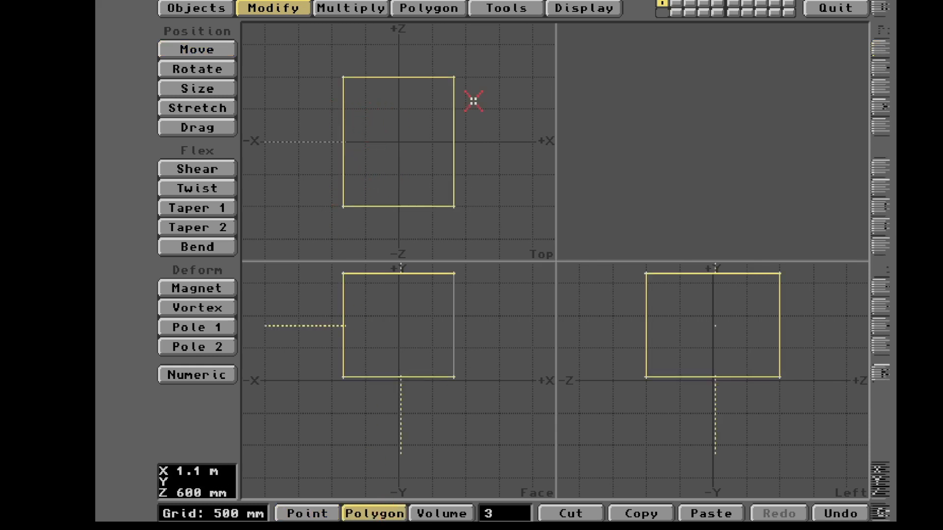
Set the display's preview type to Moving Solid and rotate the box in the preview
click(599, 8)
click(208, 206)
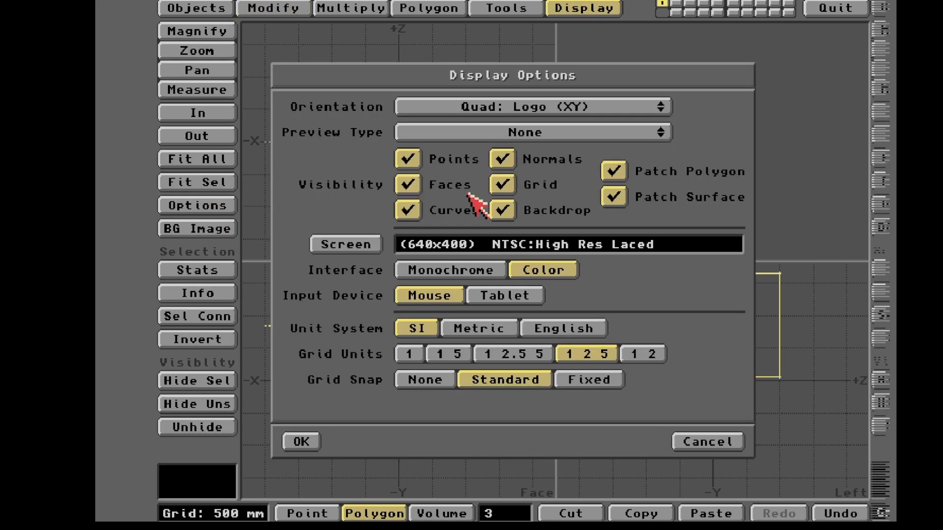
click(523, 130)
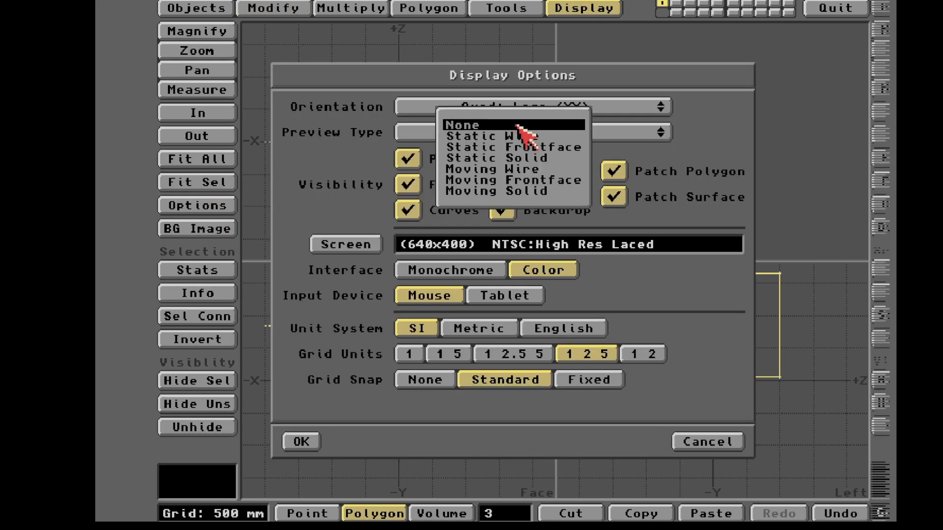
click(554, 191)
click(314, 442)
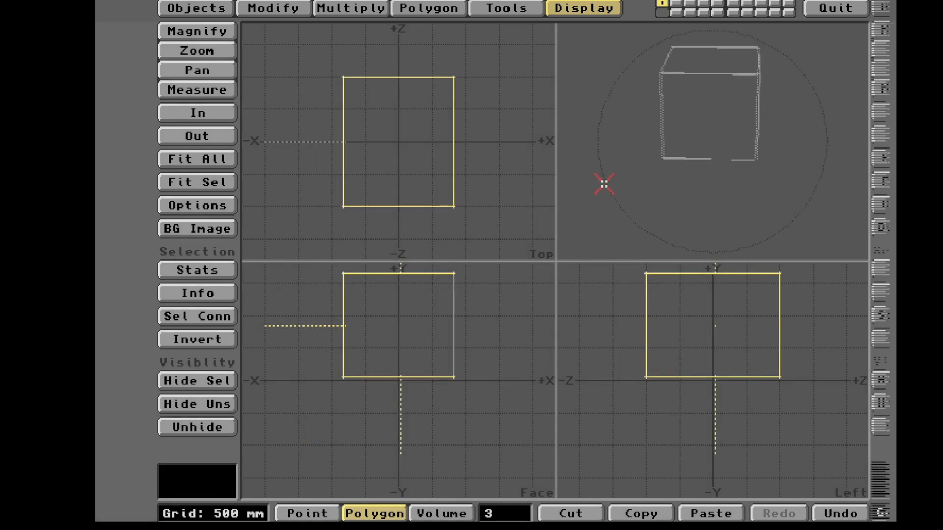
drag(604, 183, 691, 135)
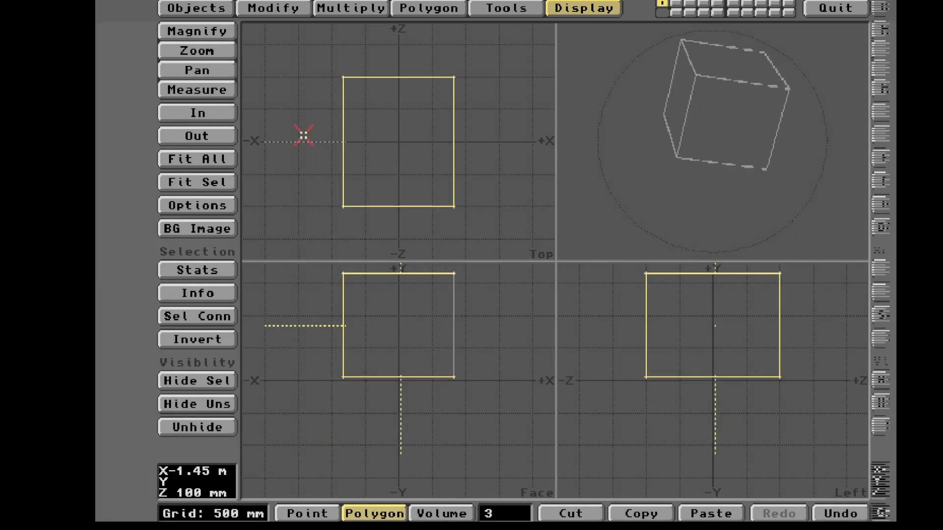
Select the remaining box faces and give them a surface named box with colour R 99, G 116, B 215
mouse_move(373, 91)
mouse_down()
mouse_move(385, 59)
mouse_move(415, 130)
mouse_move(485, 127)
mouse_move(497, 136)
mouse_up()
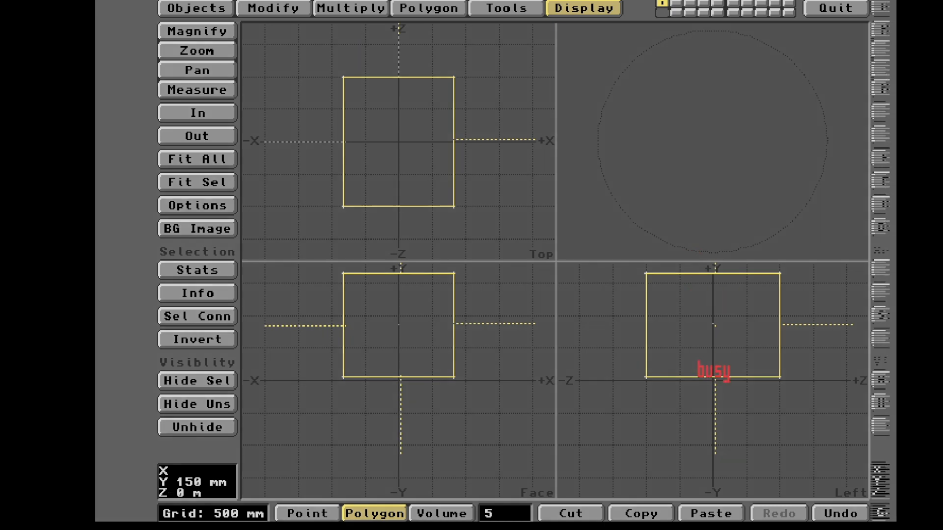
key(q)
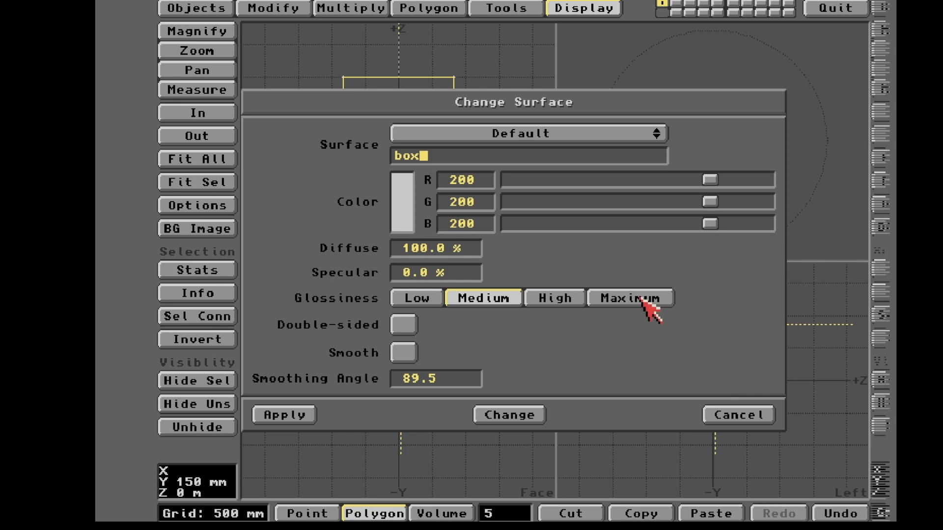
drag(709, 202, 625, 202)
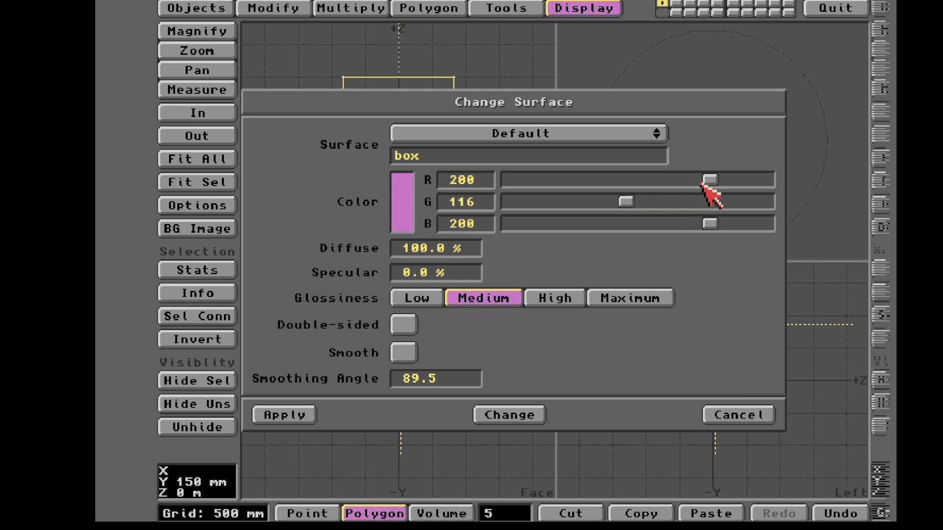
drag(701, 183, 644, 207)
mouse_move(707, 225)
mouse_down()
mouse_move(679, 222)
mouse_move(725, 224)
mouse_up()
drag(645, 180, 606, 183)
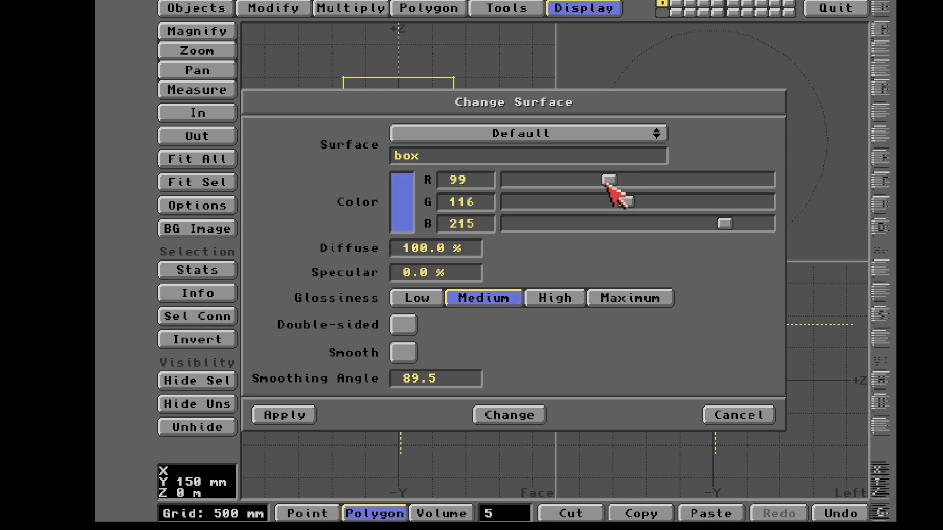
click(293, 414)
click(213, 447)
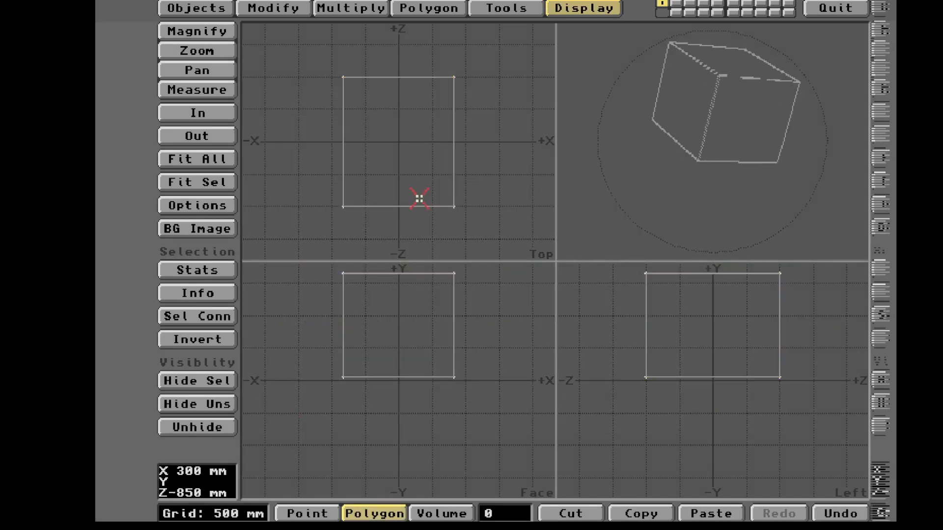
Select only the box's front face on the -Z side and assign it a surface named screen
click(414, 205)
click(453, 179)
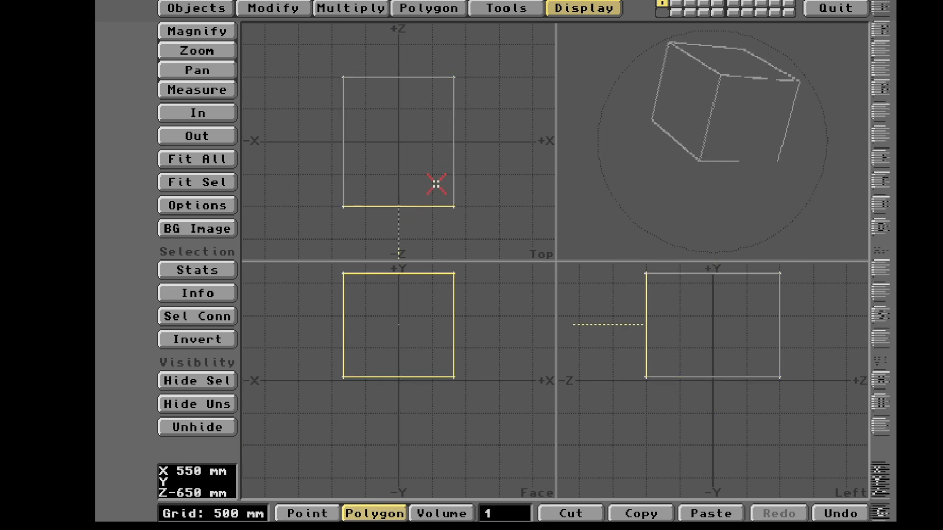
key(q)
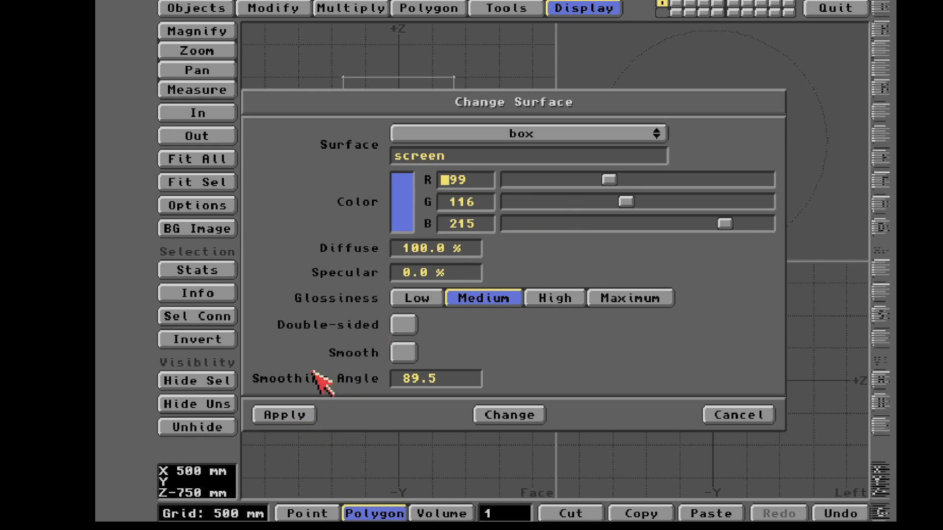
click(310, 415)
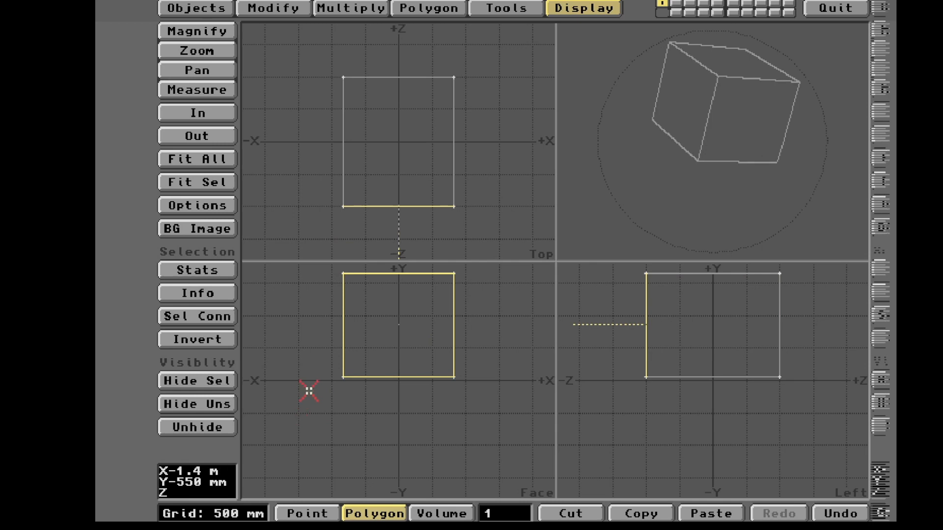
Save the object as ToddTest.lwo in Work:Lightwave/Objects
click(199, 7)
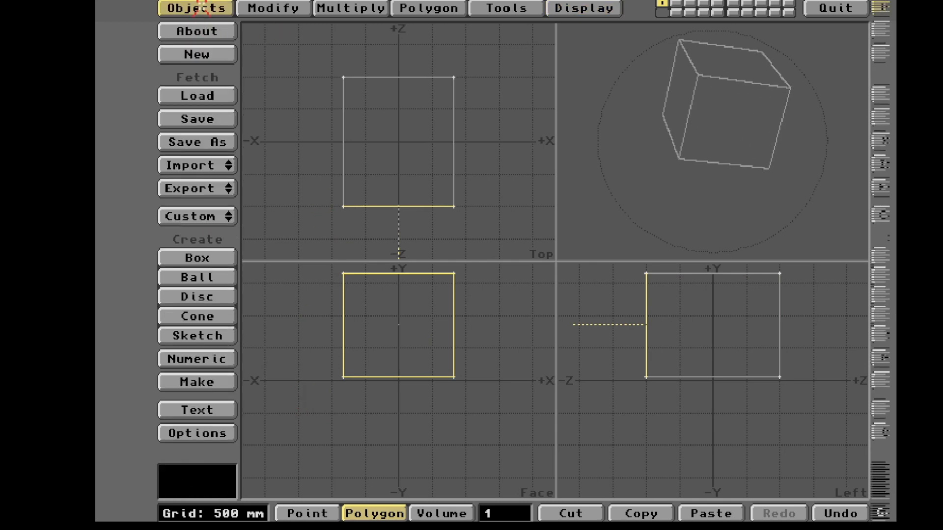
click(206, 143)
scroll(583, 286, down, 5)
scroll(592, 297, down, 15)
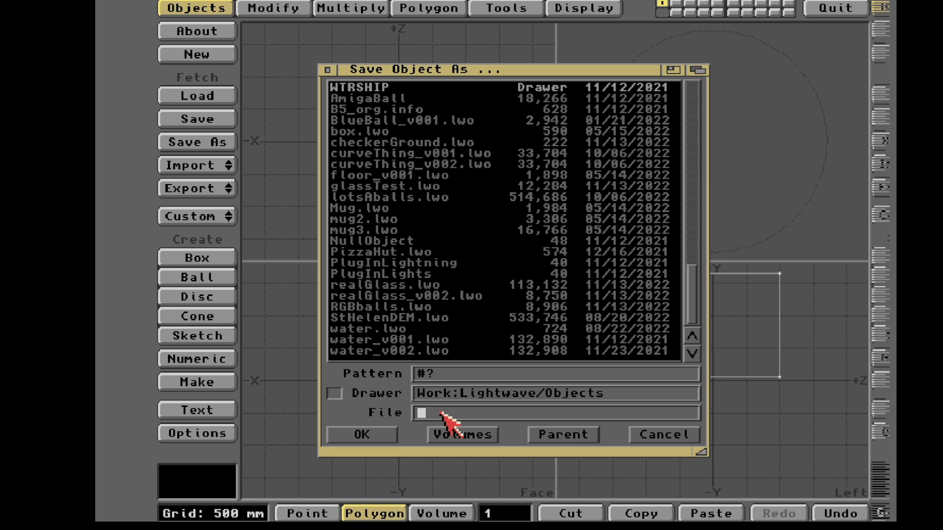
text(Todd)
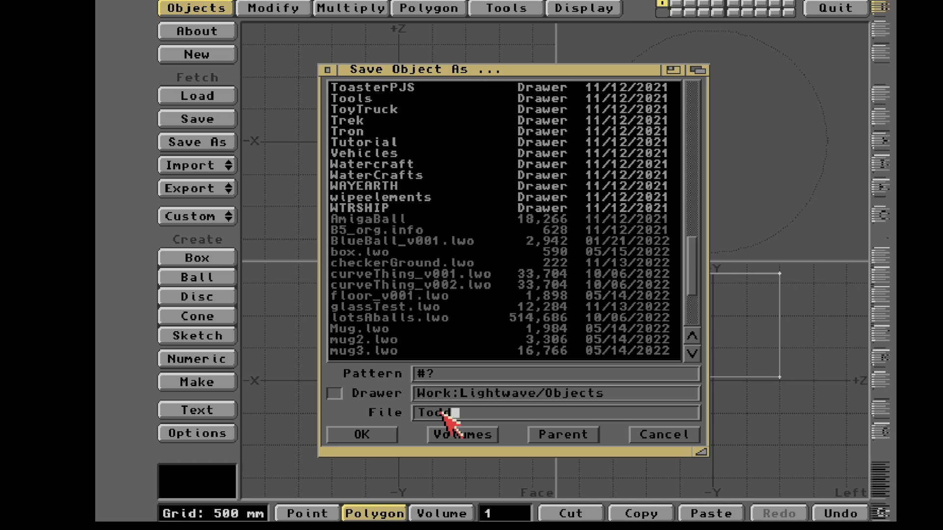
text(Te)
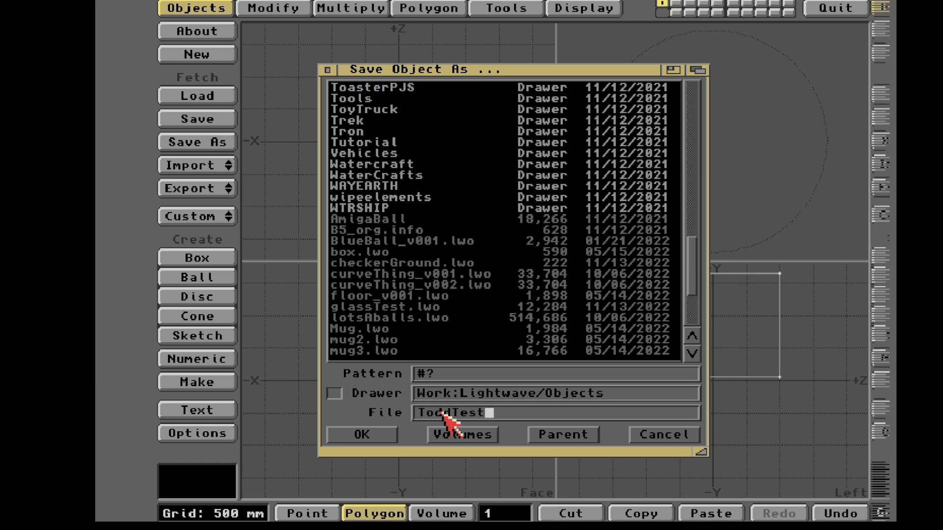
text(st.lwo)
key(Return)
Switch to LightWave Layout and load ToddTest.lwo into the scene
key(super+m)
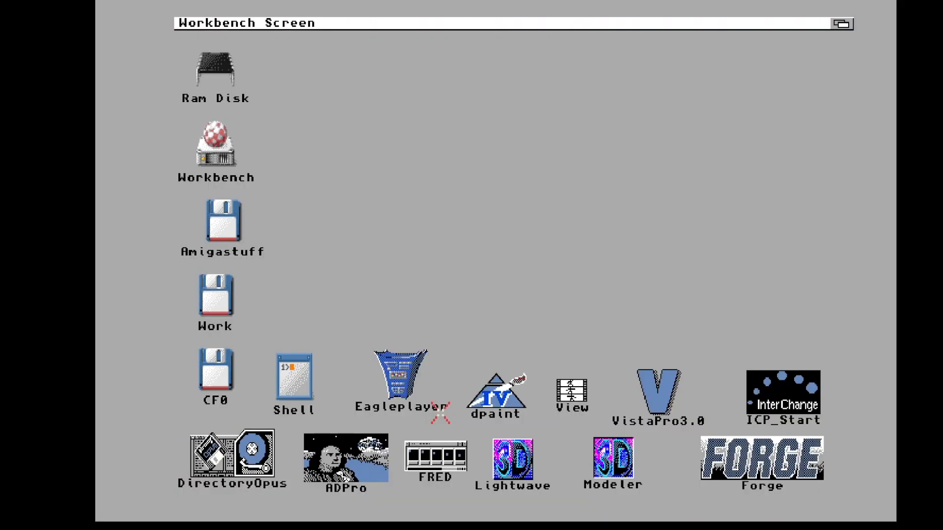
key(super+m)
key(super+m)
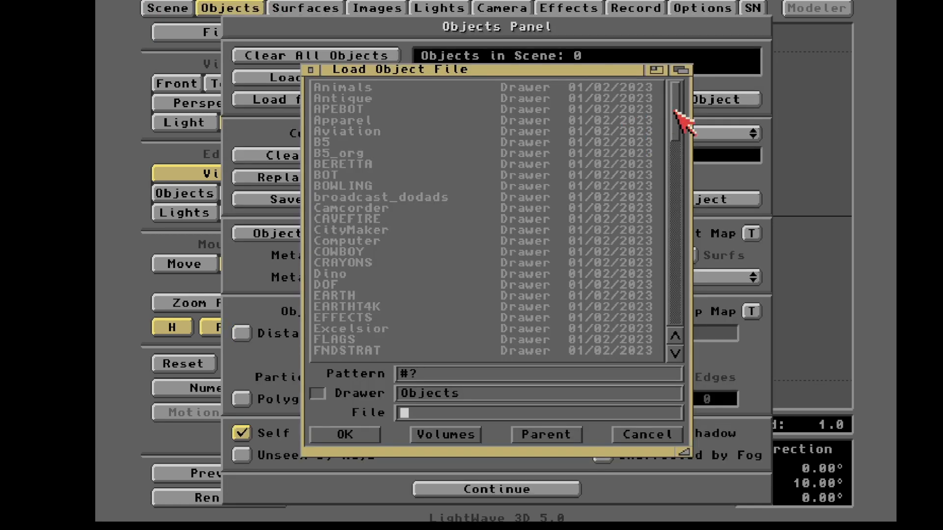
drag(678, 118, 726, 326)
double_click(392, 319)
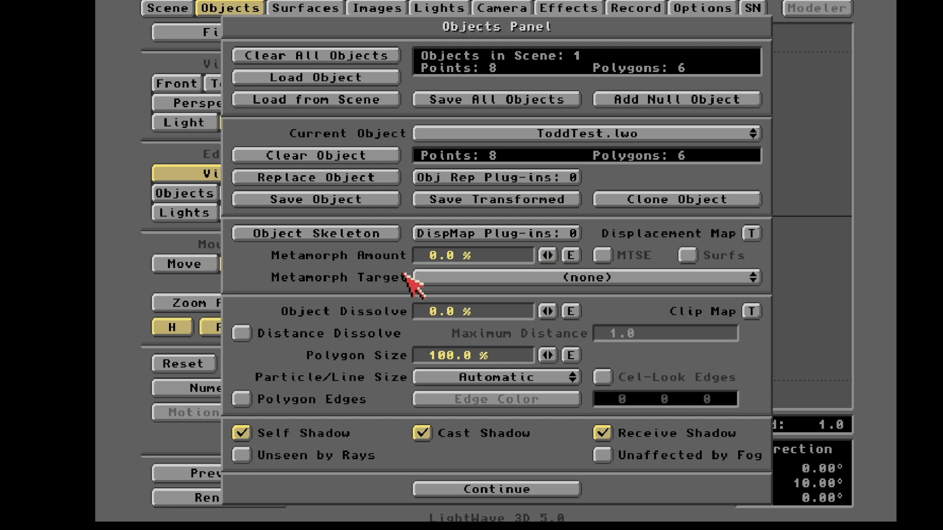
click(464, 490)
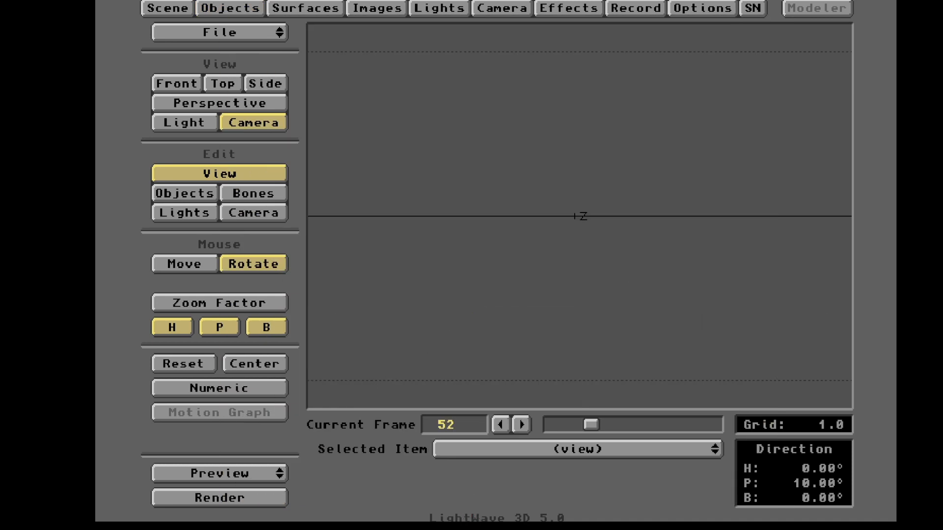
Move the camera to about X 0.9, Y 1.14, Z -5.586 and create its key at frame 0
click(256, 214)
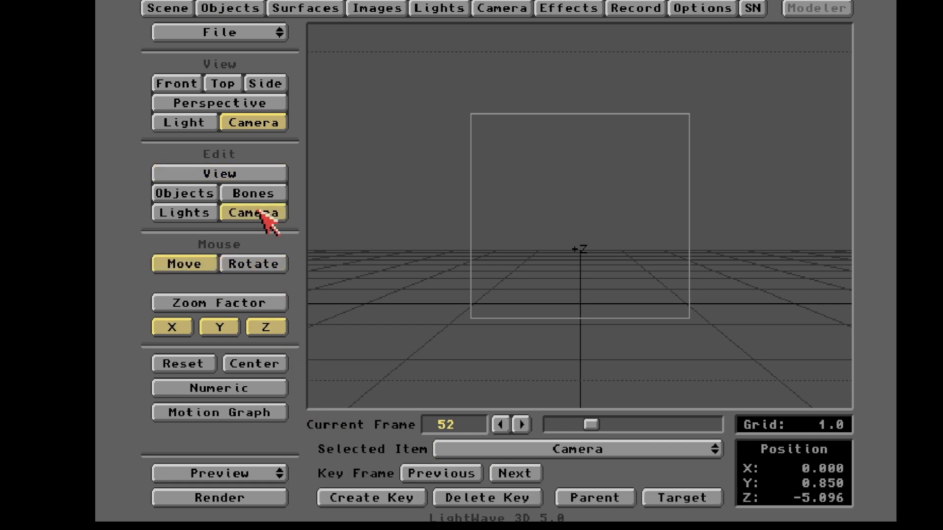
right_drag(406, 276, 405, 222)
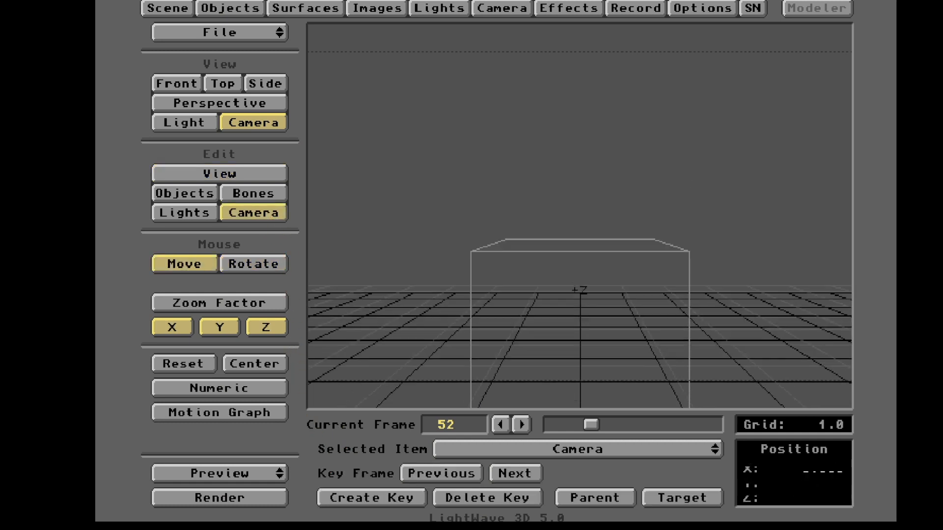
drag(406, 274, 457, 251)
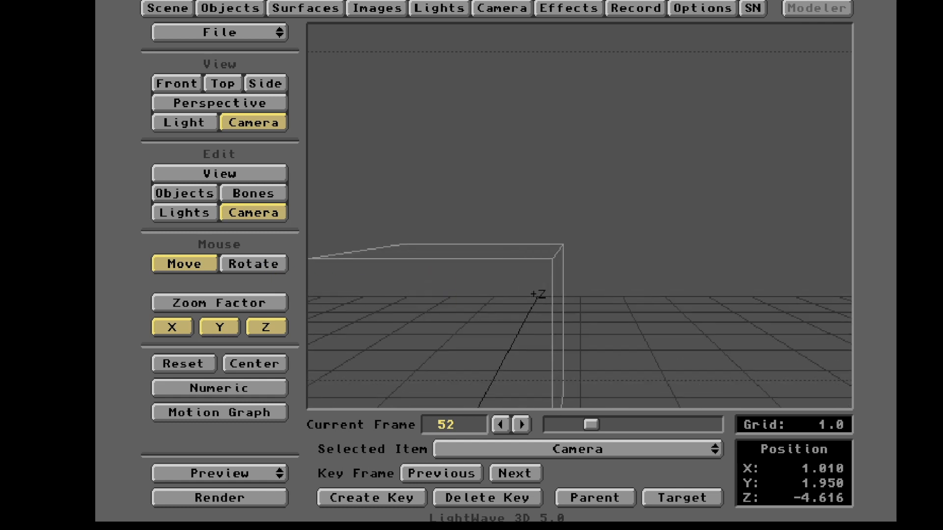
right_drag(457, 251, 421, 280)
mouse_move(436, 270)
mouse_down()
mouse_move(425, 274)
mouse_move(427, 263)
mouse_up()
drag(428, 262, 429, 262)
right_drag(428, 262, 429, 256)
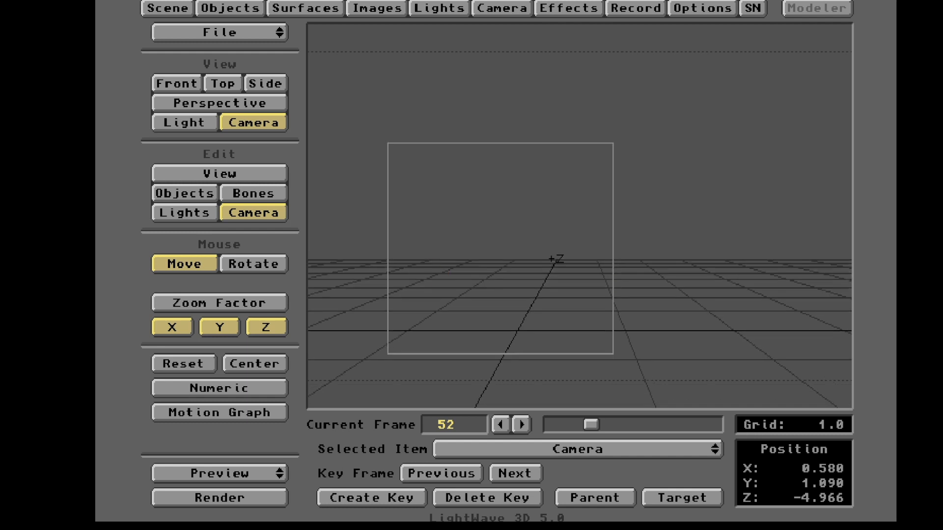
drag(426, 262, 428, 262)
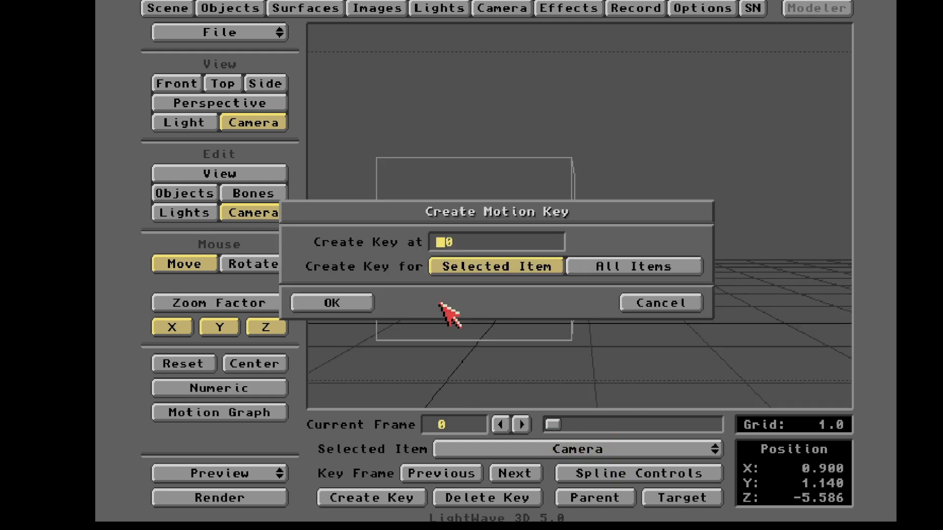
key(Return)
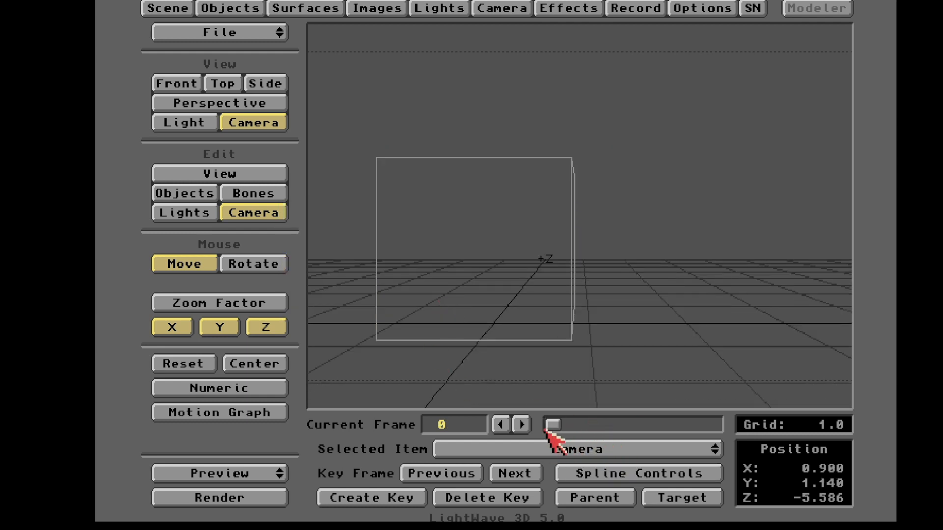
At frame 213, move the camera sideways and up, rotate it to about heading -31.6° and pitch 8°, and create a key
drag(556, 429, 726, 431)
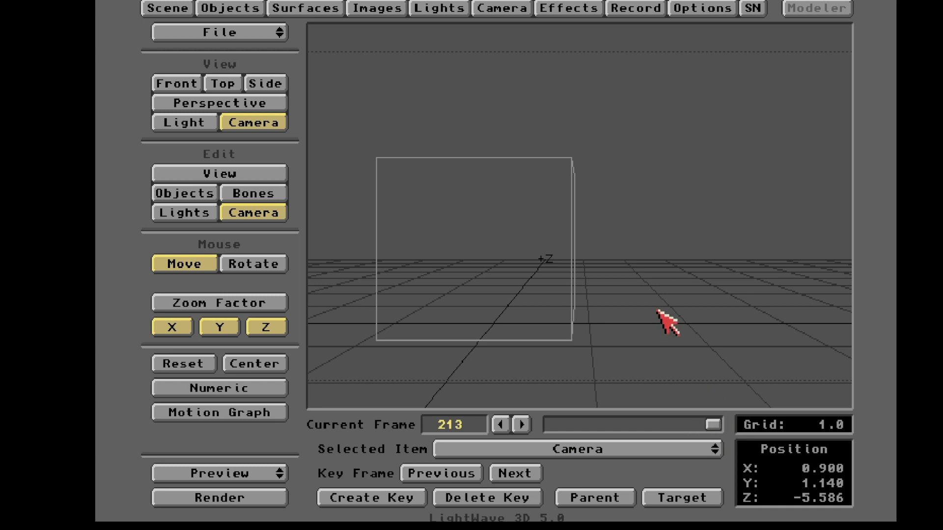
drag(667, 322, 796, 318)
right_drag(796, 318, 796, 304)
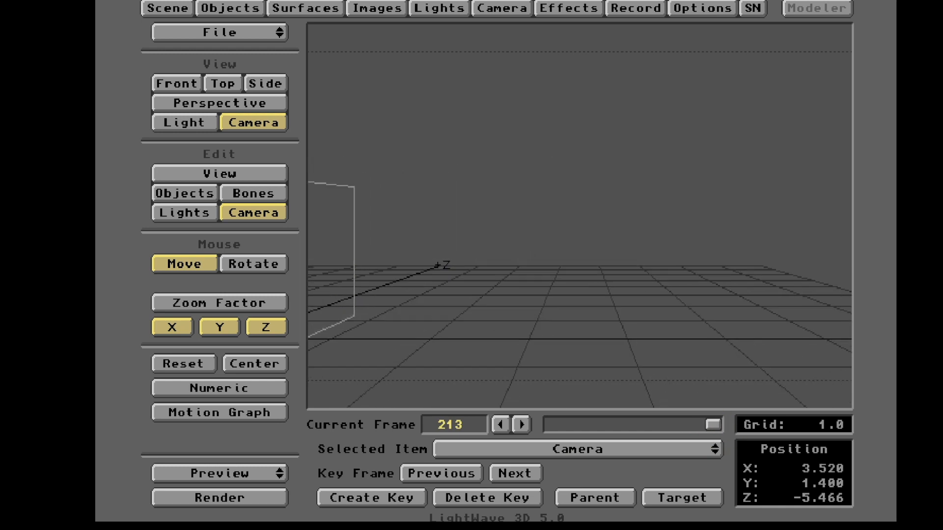
right_drag(477, 344, 477, 316)
click(281, 268)
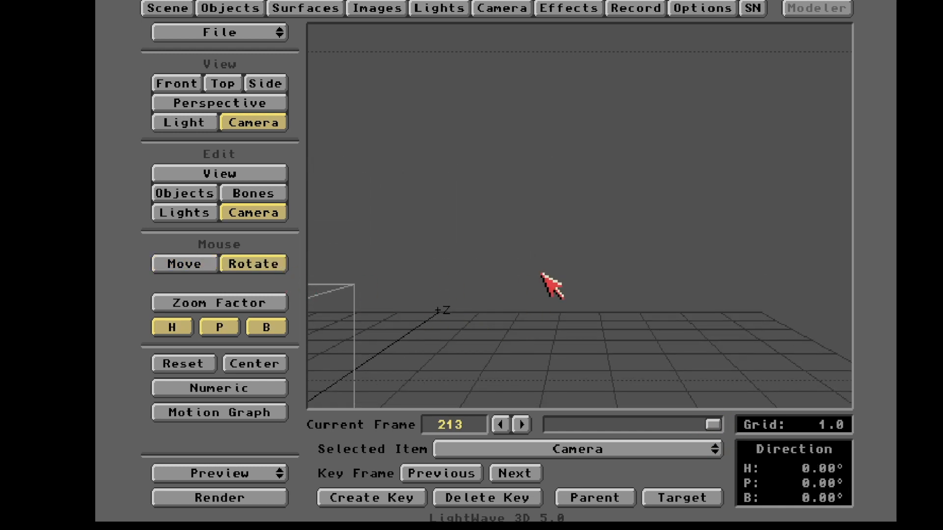
mouse_move(551, 280)
mouse_down()
mouse_move(489, 270)
mouse_move(544, 280)
mouse_up()
key(Return)
key(Return)
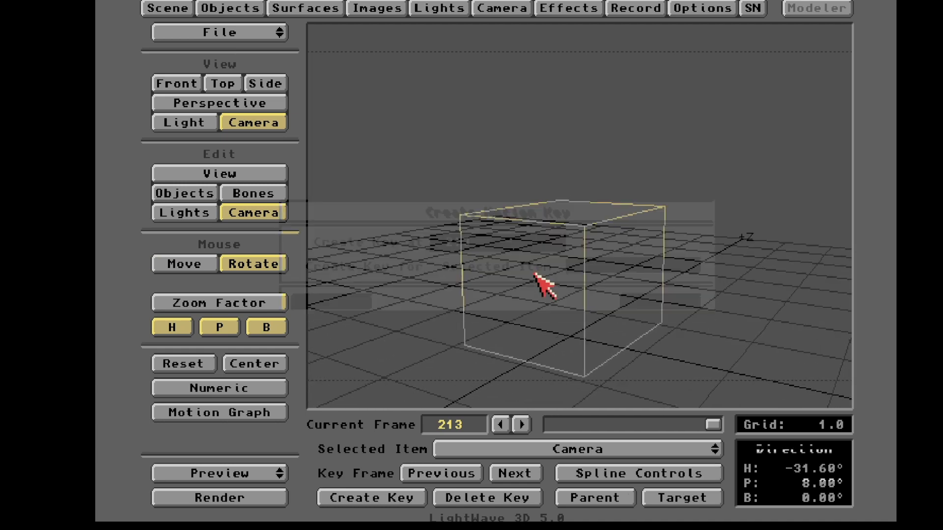
Select the ToddTest.lwo object and raise it above the ground plane at frame 213
click(191, 194)
click(564, 423)
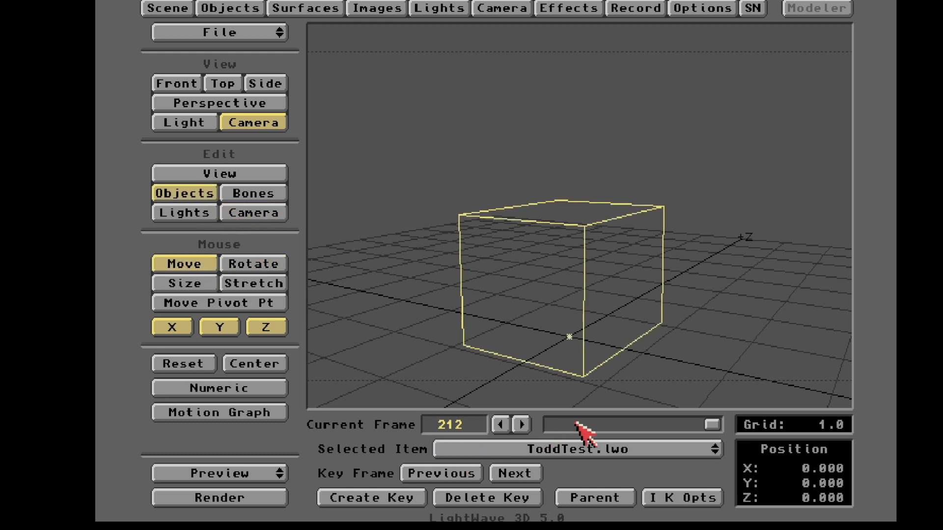
drag(713, 429, 533, 425)
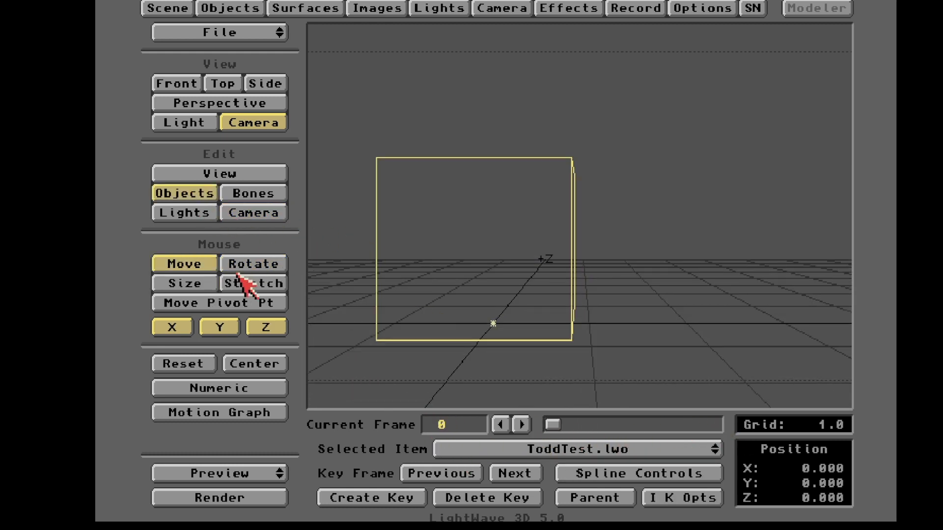
click(564, 426)
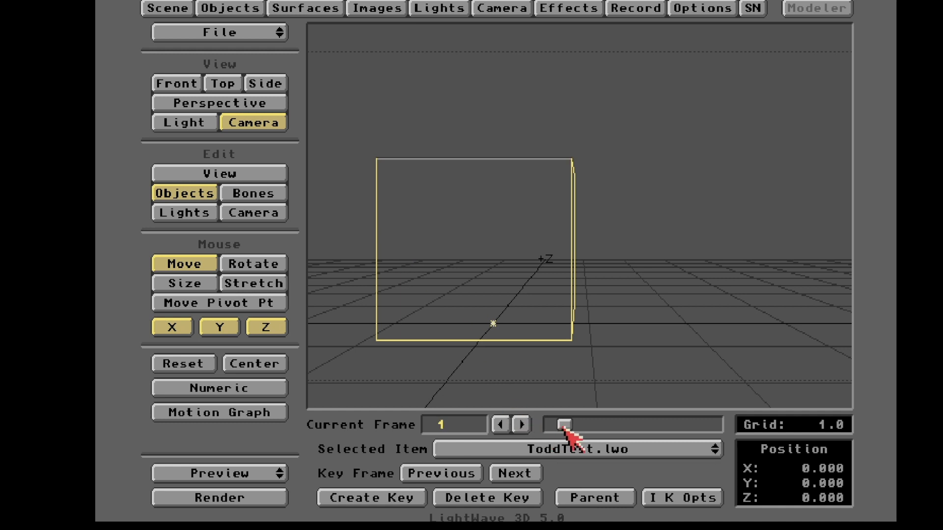
drag(564, 426, 765, 422)
right_drag(412, 306, 316, 305)
Rotate the box to about heading -46.6°, pitch -13.2° and bank -13.8°, and create its key at frame 213
click(259, 267)
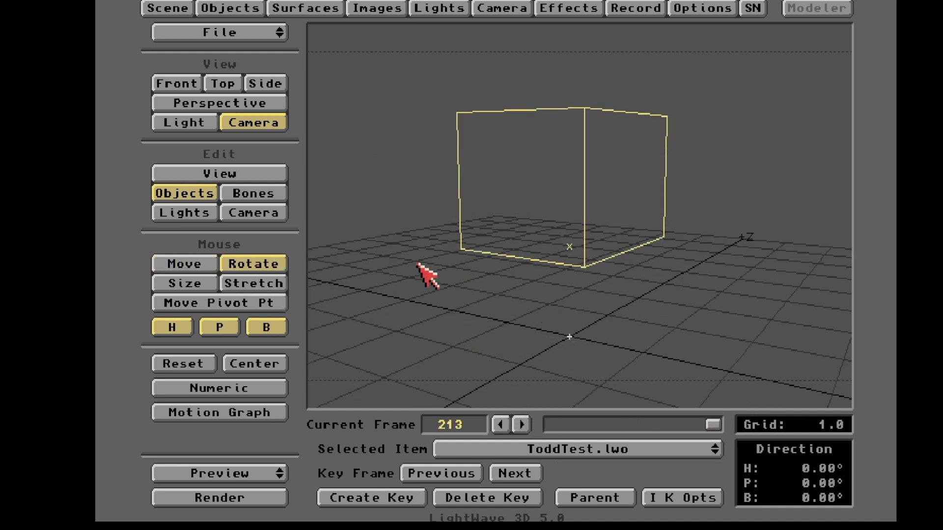
right_drag(421, 270, 400, 270)
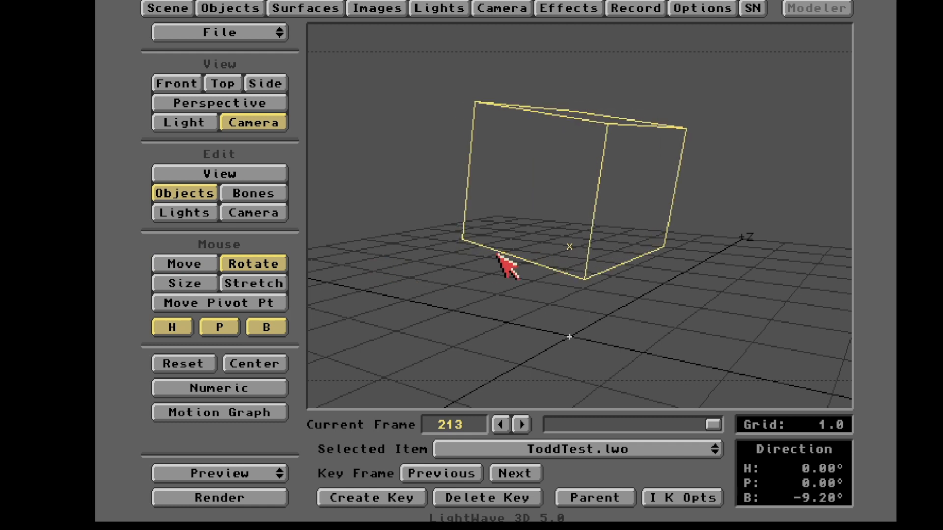
drag(506, 261, 376, 283)
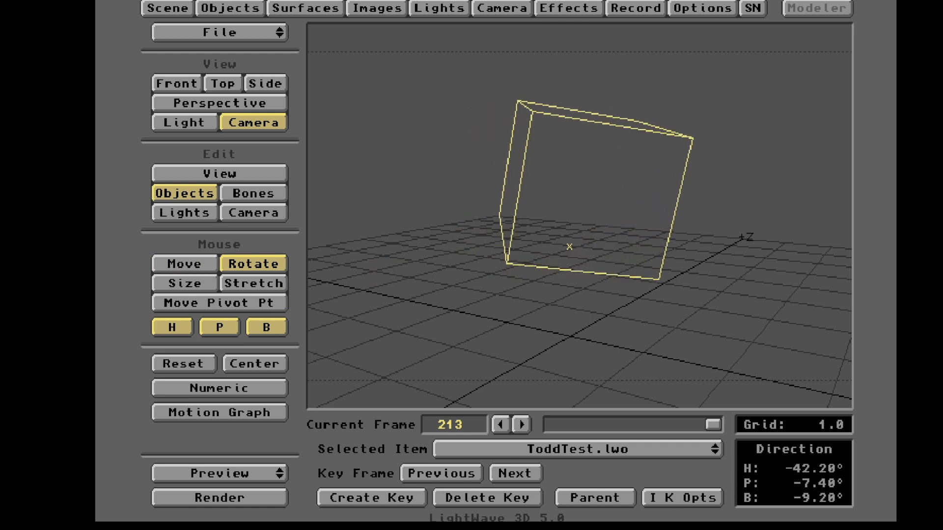
right_drag(376, 283, 391, 283)
right_drag(489, 260, 479, 260)
mouse_move(479, 261)
mouse_down()
mouse_move(471, 265)
mouse_move(479, 260)
mouse_up()
key(Return)
key(Return)
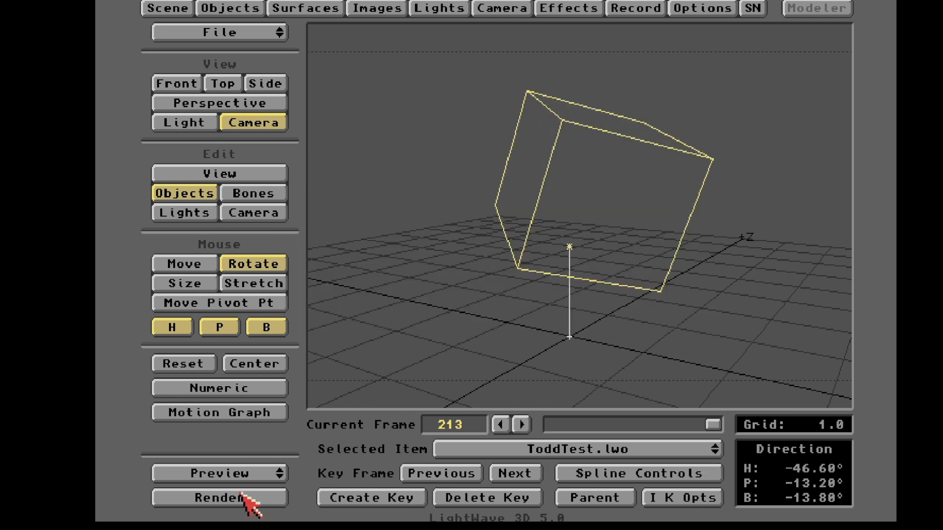
Set the camera's spline tension to 1.0 for the key at frame 213 and 0.2 for the key at frame 0
click(240, 215)
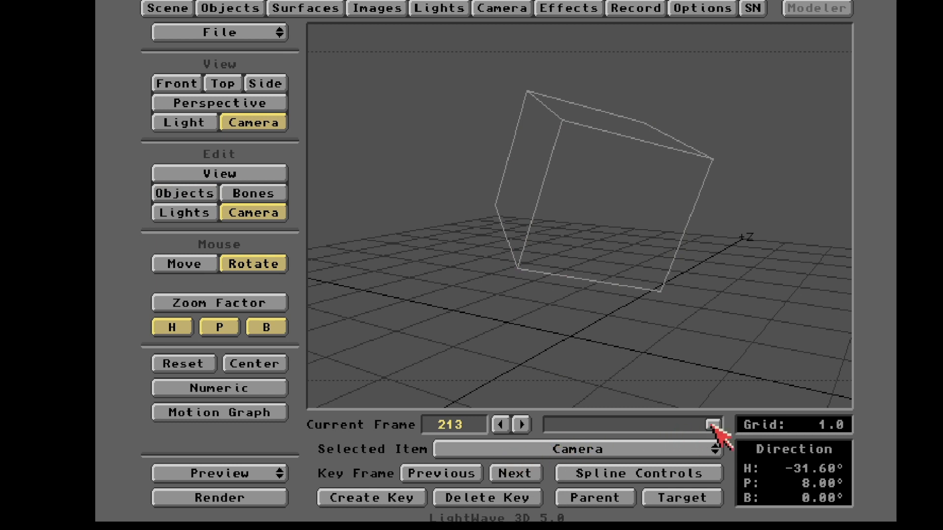
click(613, 476)
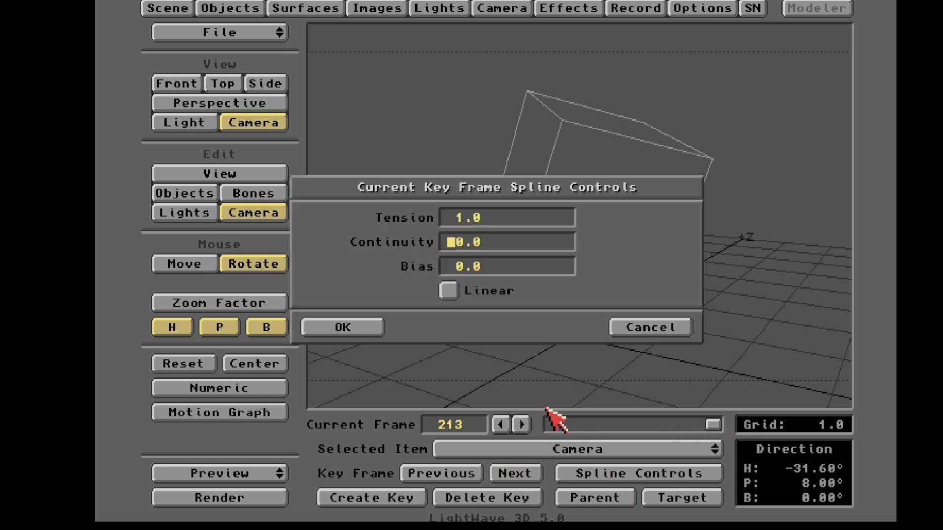
click(345, 330)
drag(715, 429, 545, 450)
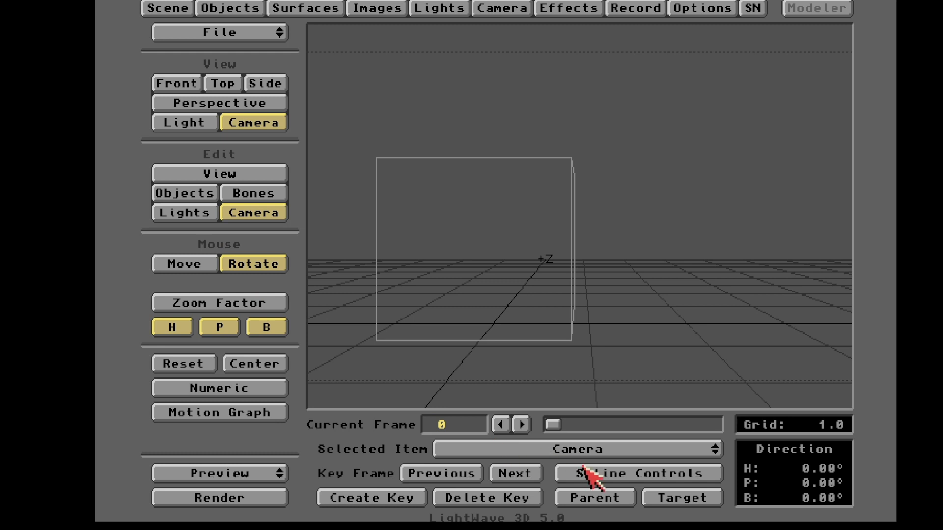
click(585, 470)
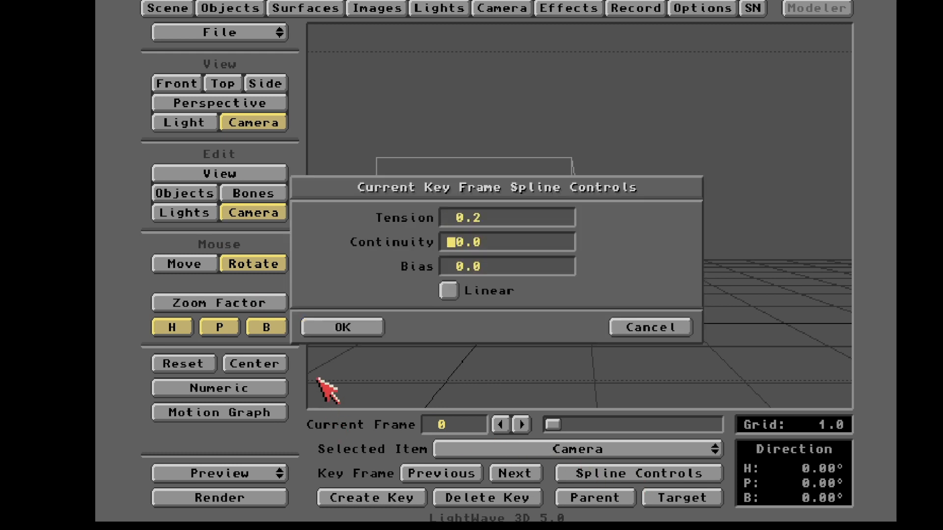
click(341, 330)
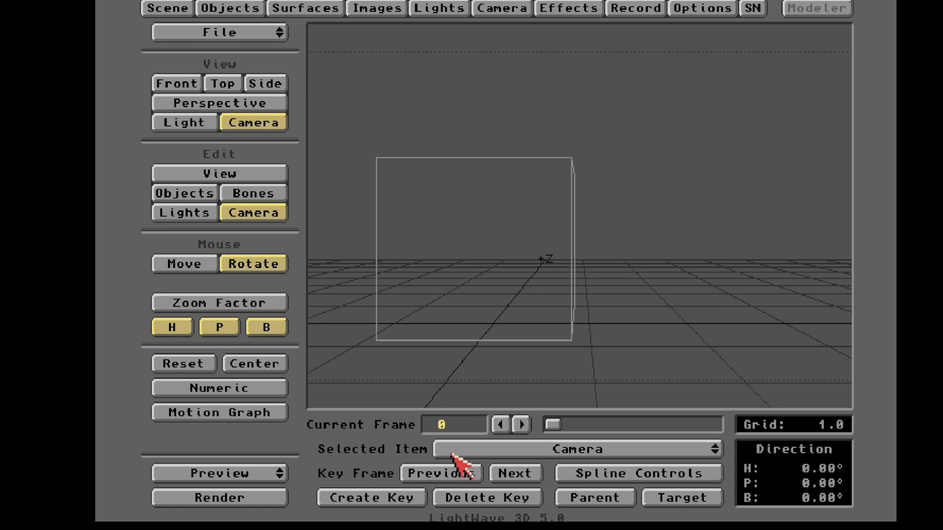
Make a wireframe preview of frames 1 to 213 with a frame step of 1, play it, and end the preview
click(285, 472)
click(246, 473)
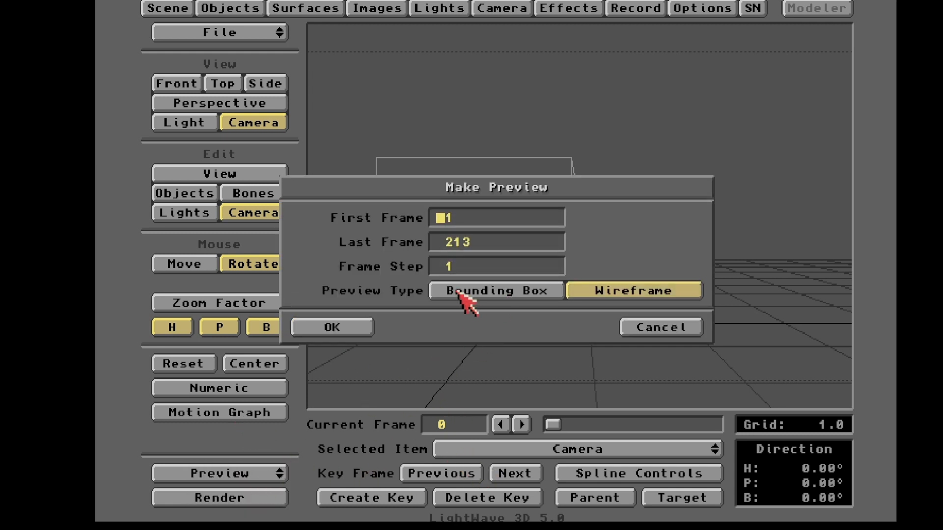
click(347, 326)
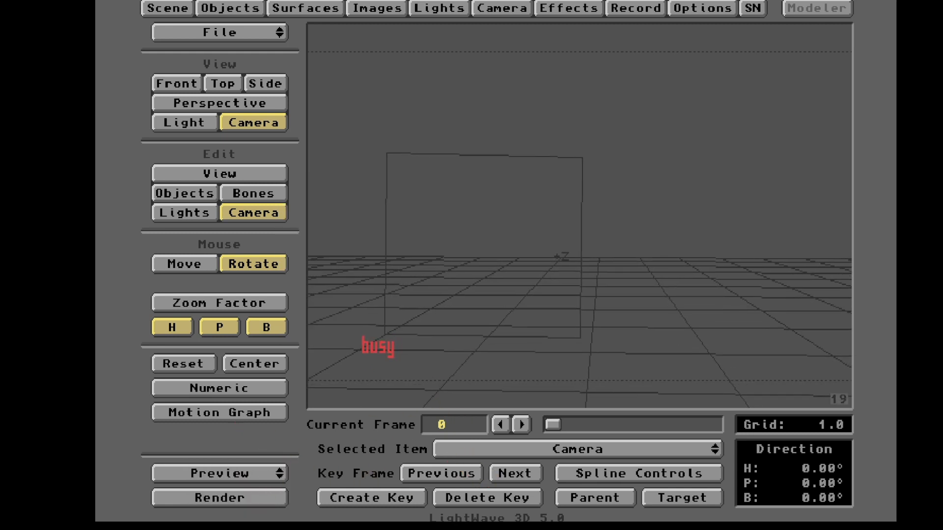
click(526, 442)
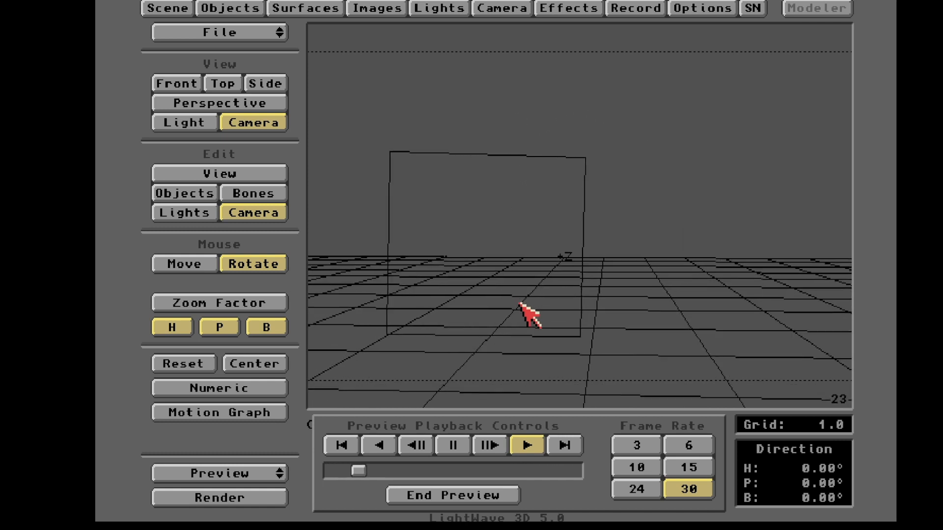
click(479, 496)
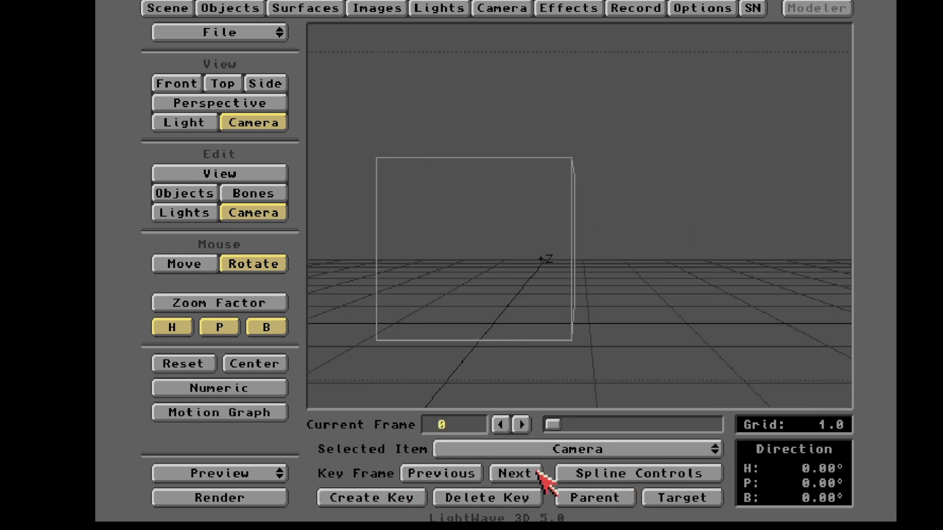
Go to frame 159 and give the box surface a specular level of 48% with medium glossiness
drag(552, 425, 676, 424)
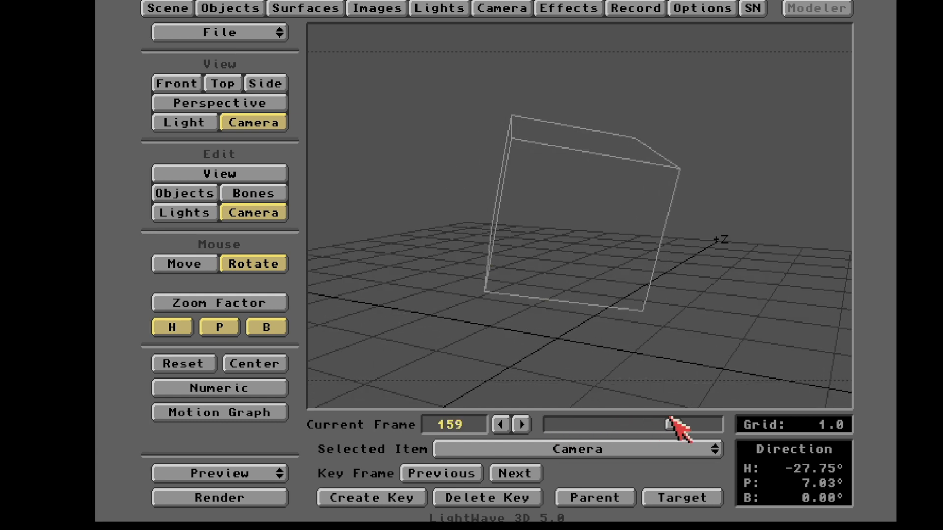
click(302, 10)
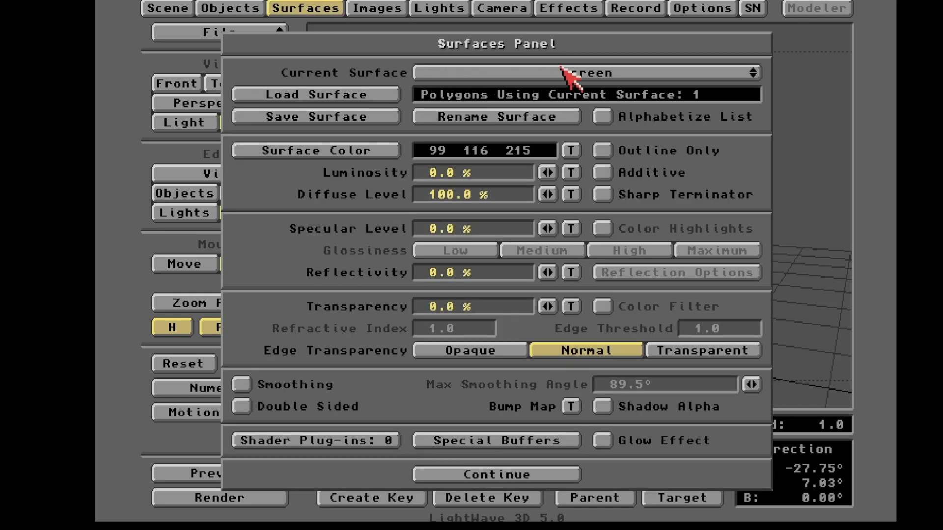
mouse_move(568, 74)
mouse_down()
mouse_move(572, 55)
mouse_move(560, 58)
mouse_up()
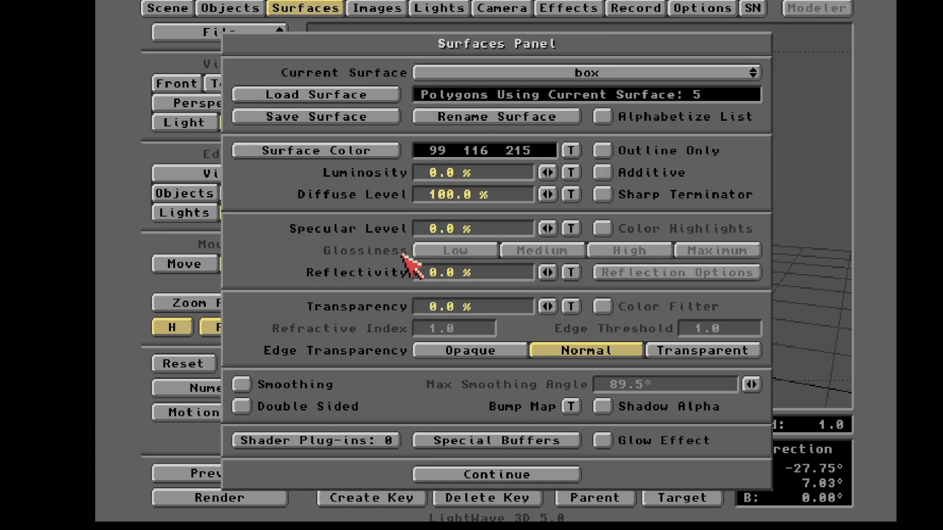
drag(541, 224, 515, 264)
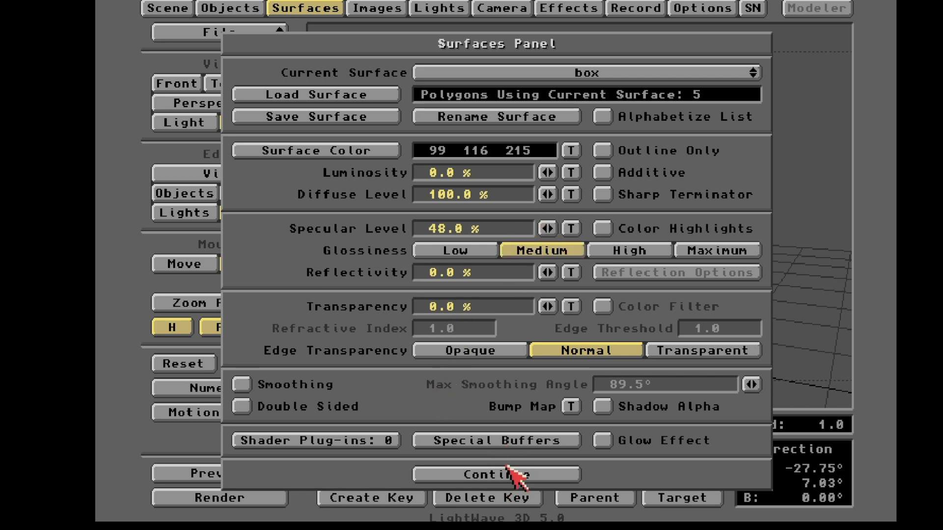
Set the screen surface's luminosity to 100% and its diffuse level to 0%
click(600, 73)
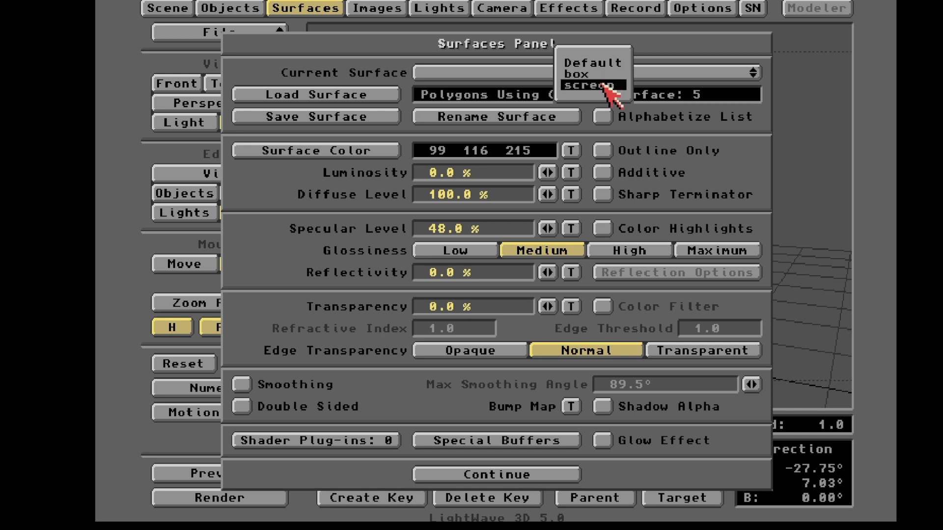
click(602, 85)
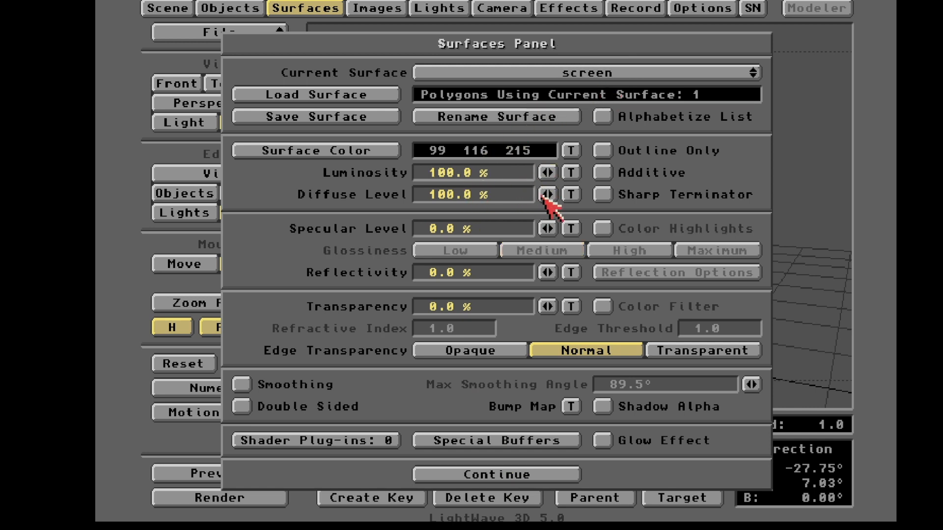
drag(547, 196, 541, 195)
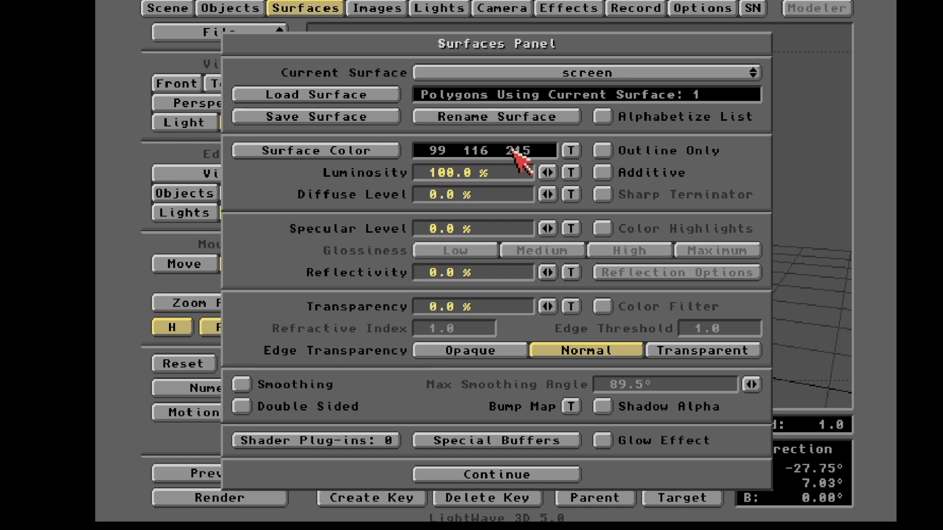
Map the banzai_ sequence onto the screen surface as an automatically sized, planar Z-axis color texture without texture antialiasing
click(568, 151)
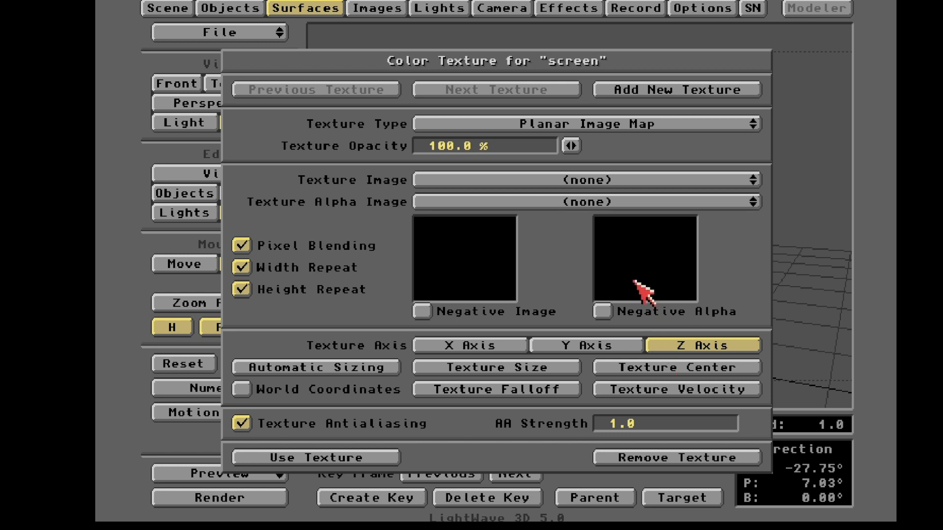
click(579, 179)
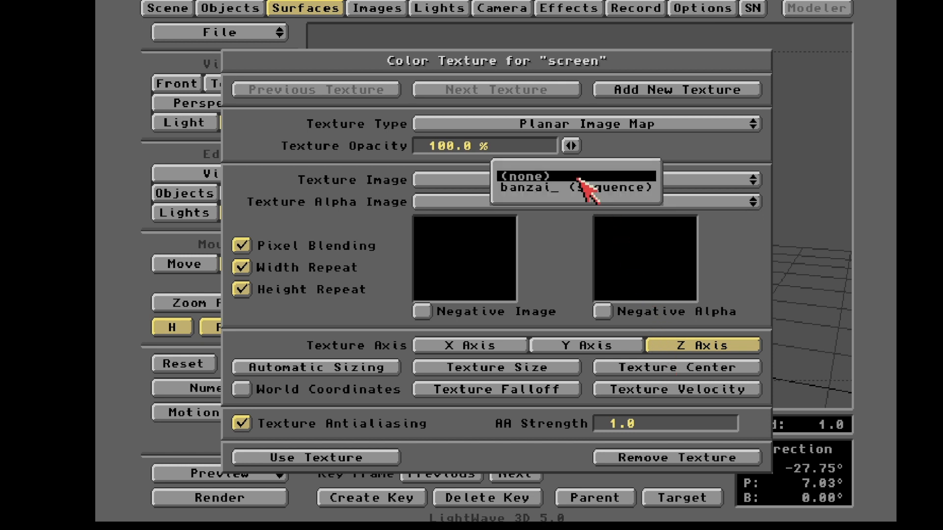
click(582, 187)
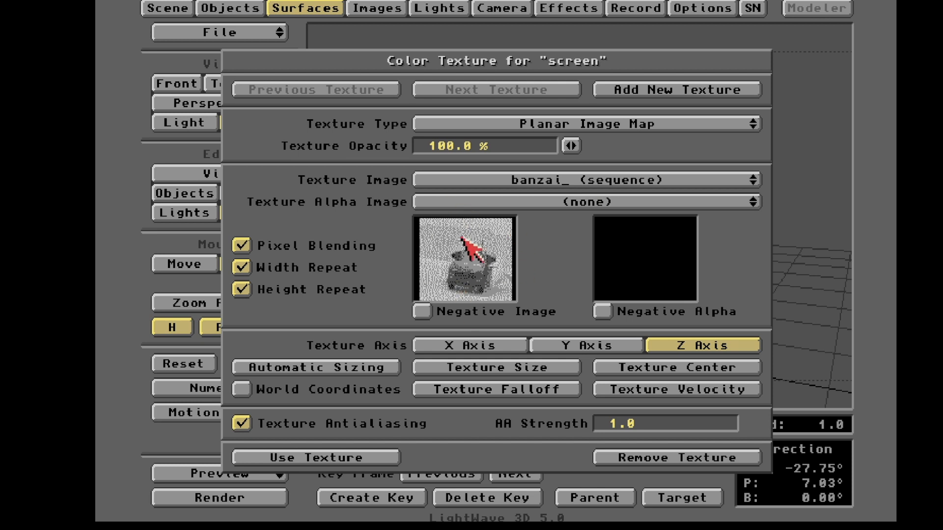
click(381, 368)
click(325, 297)
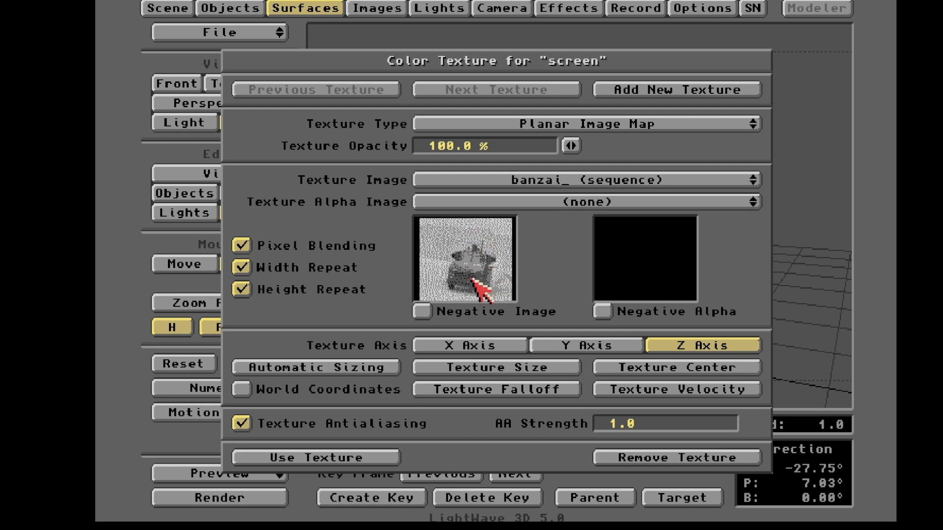
click(241, 423)
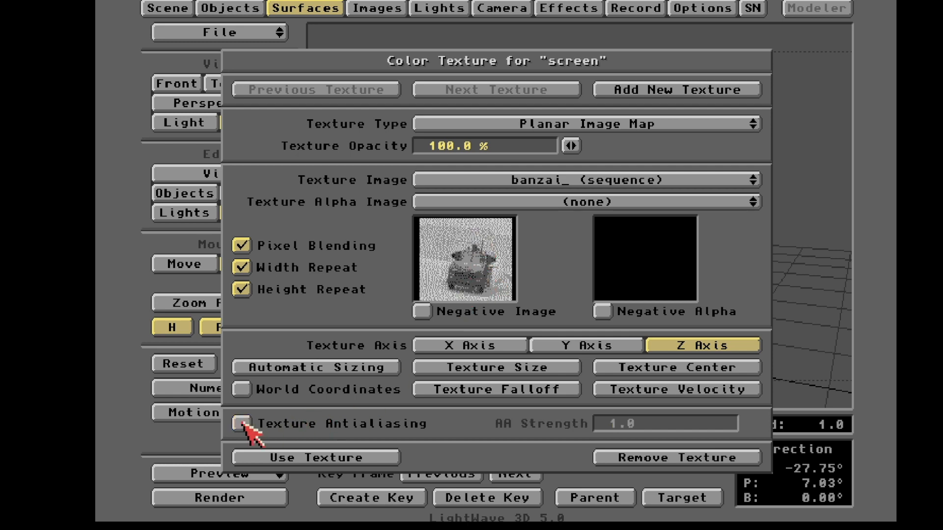
click(366, 458)
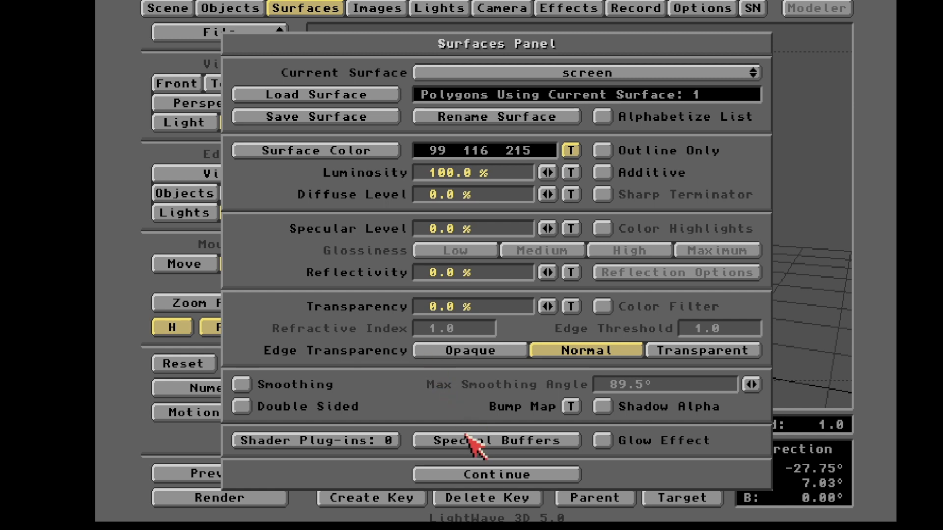
click(479, 476)
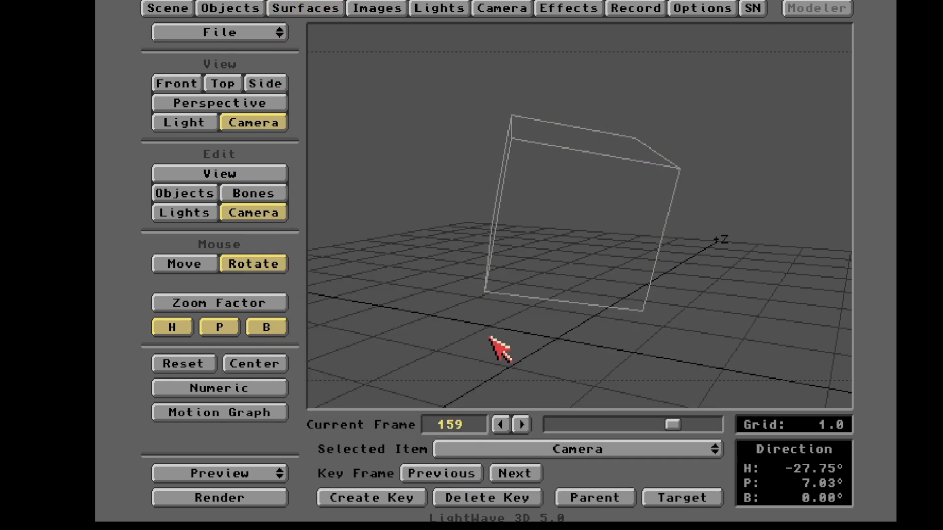
Test-render frame 159 and set the compositing background image to none
key(F9)
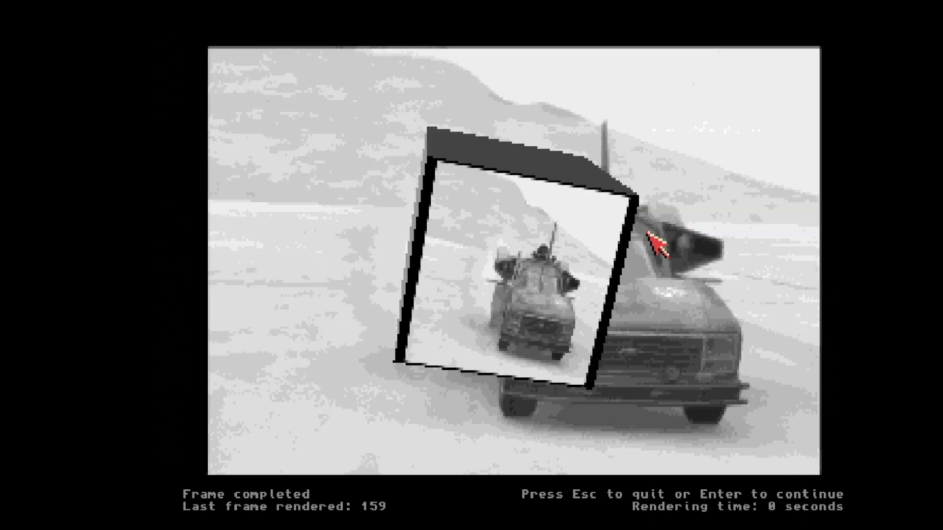
key(Escape)
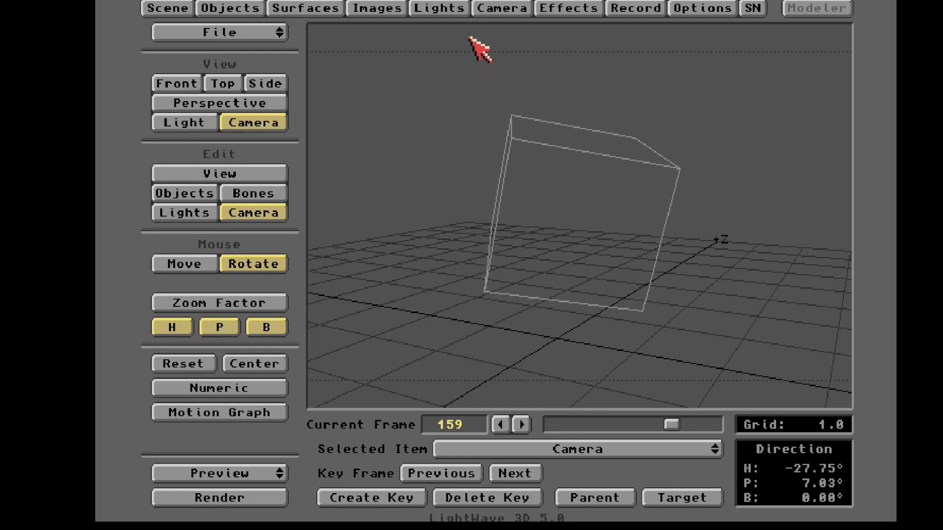
click(567, 9)
click(479, 121)
click(474, 105)
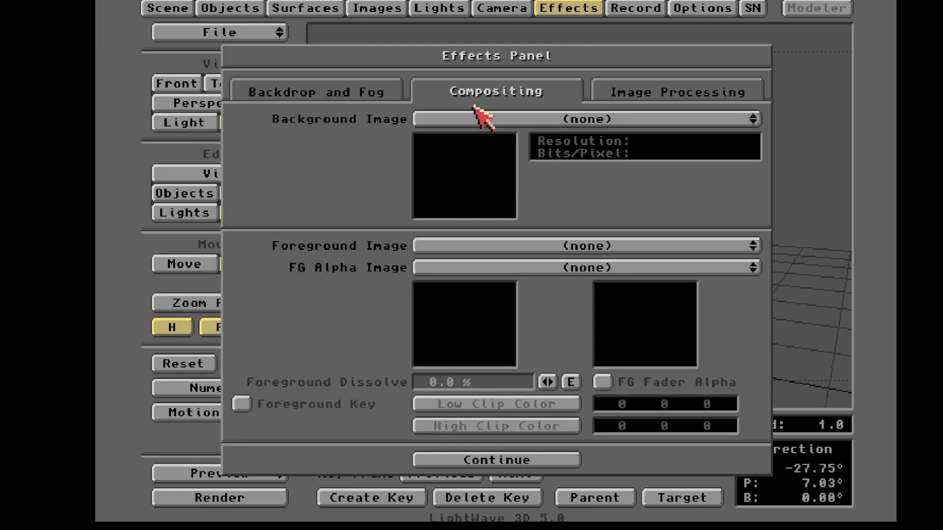
Enable the gradient backdrop with its default colors and test-render frame 159 again
click(370, 98)
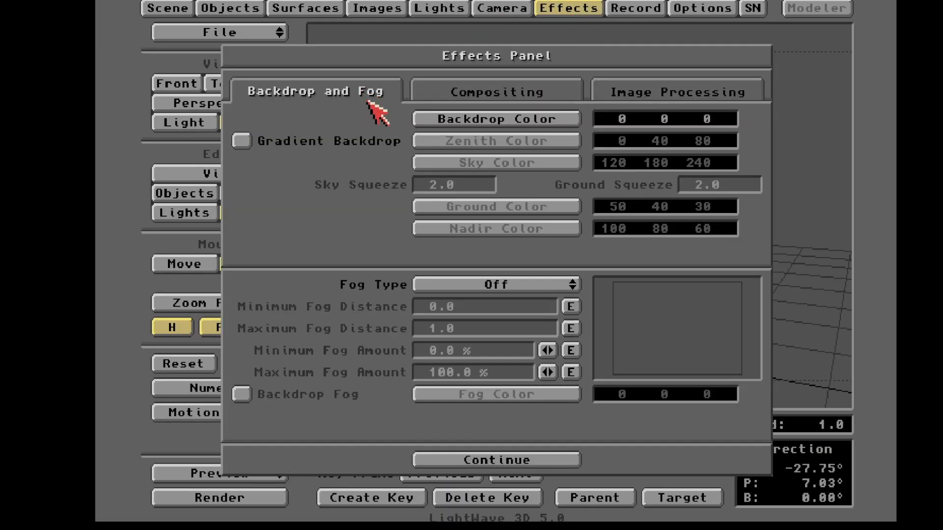
click(334, 136)
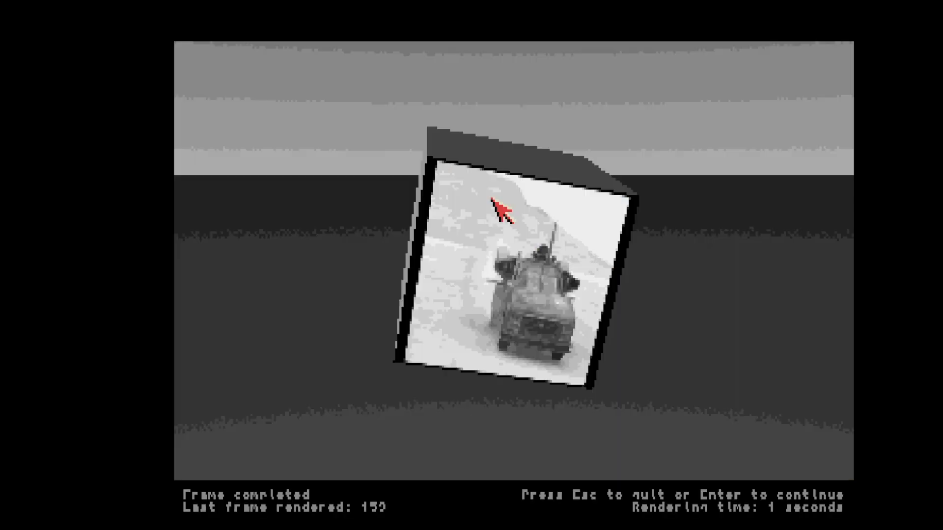
key(Escape)
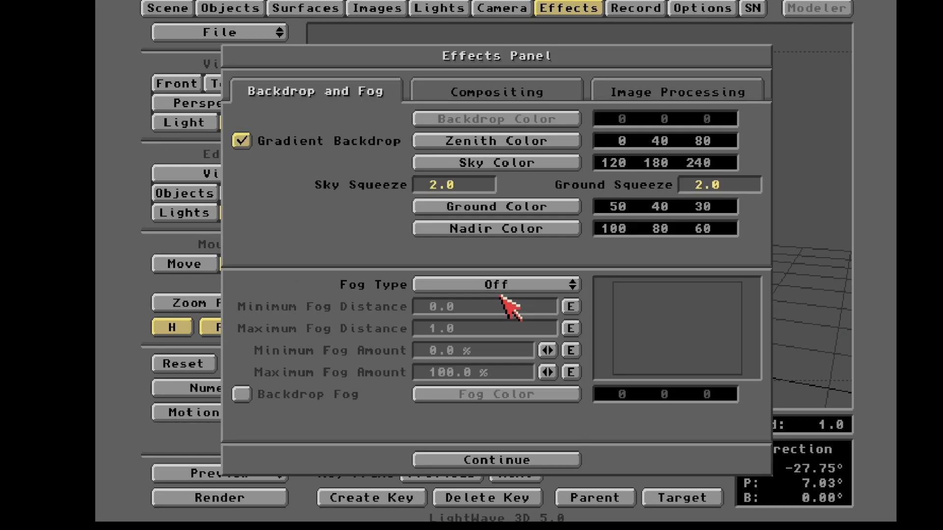
Set the X size of the screen surface's color texture to 2 and test-render the frame
click(285, 8)
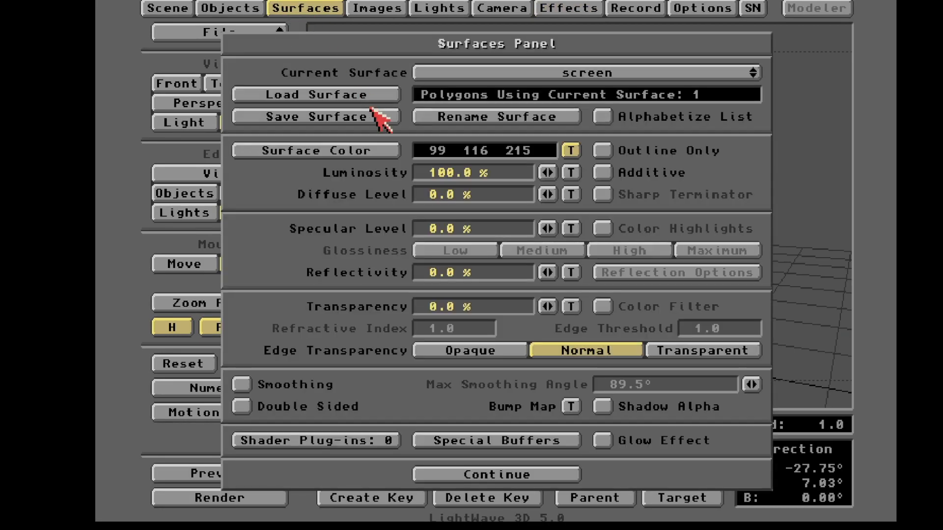
click(571, 156)
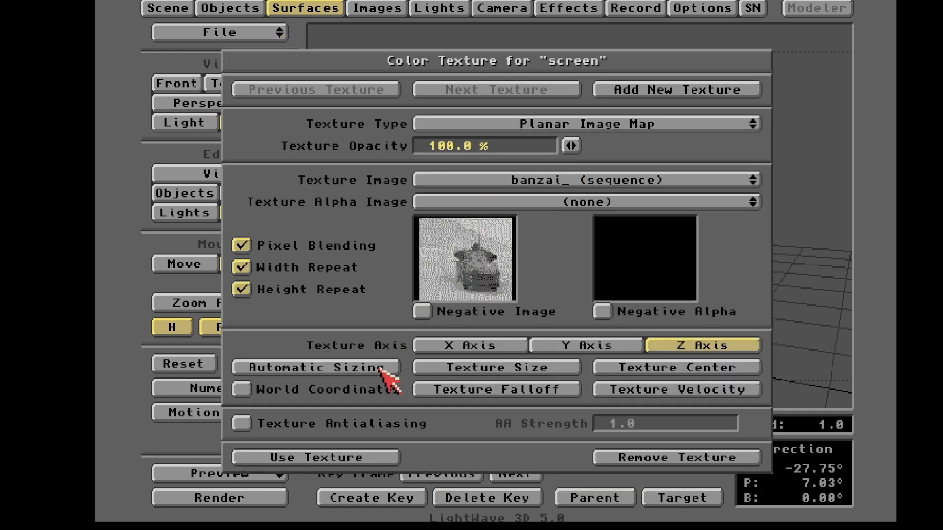
click(489, 363)
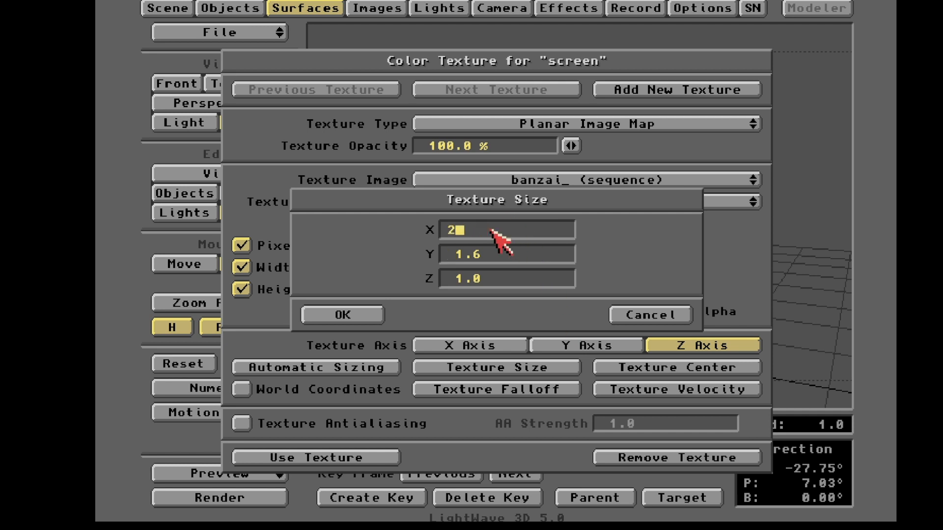
click(370, 317)
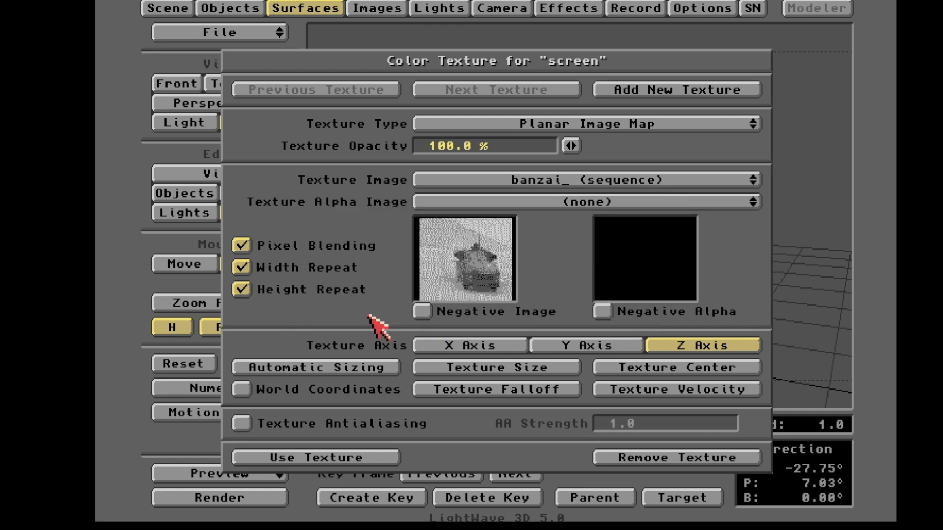
key(F9)
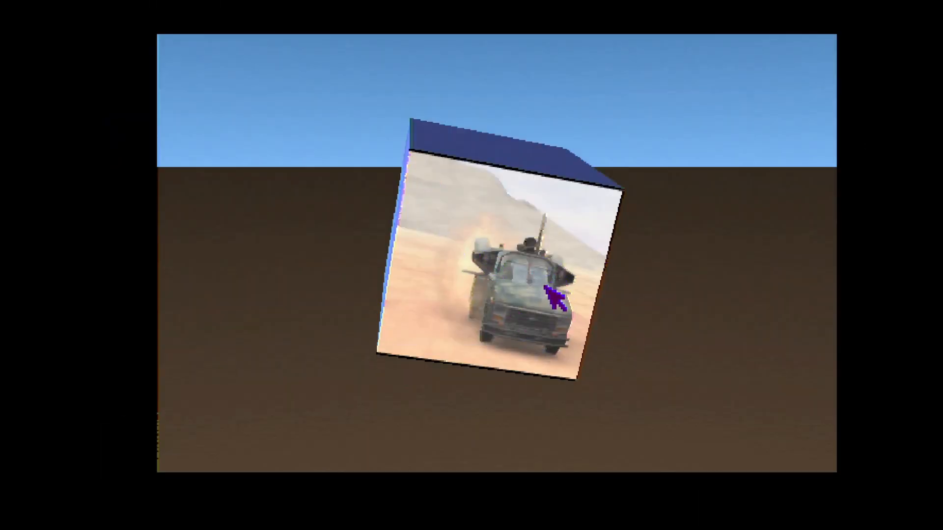
key(Escape)
key(Escape)
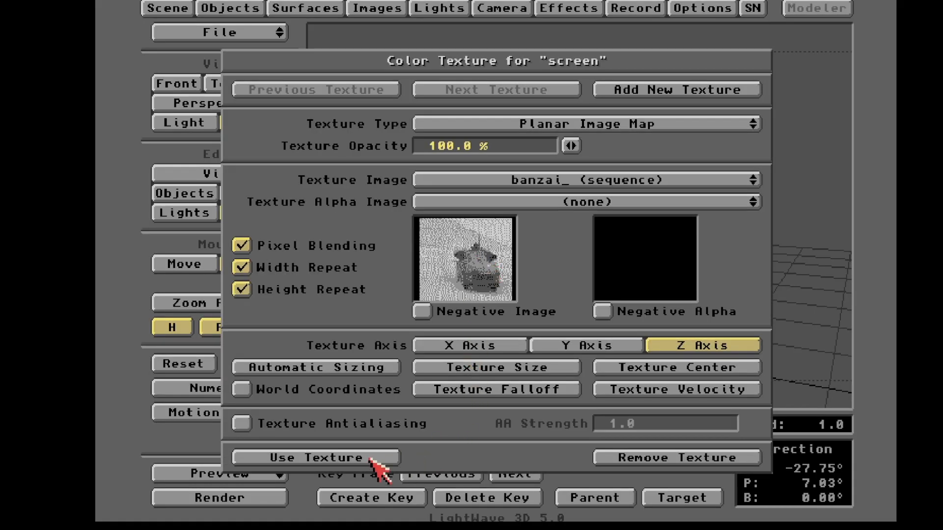
Apply the color texture, set the screen surface's reflectivity to 45%, and test-render the frame
click(362, 454)
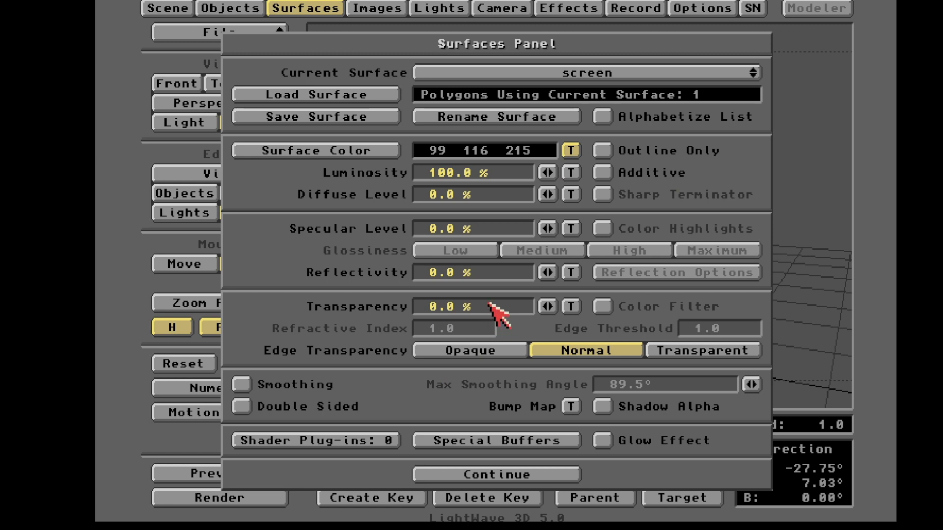
click(547, 272)
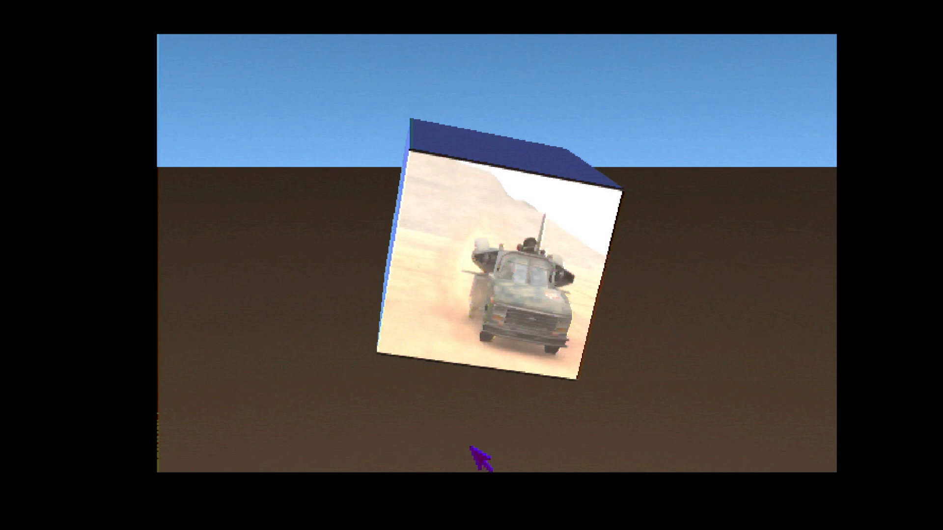
key(Escape)
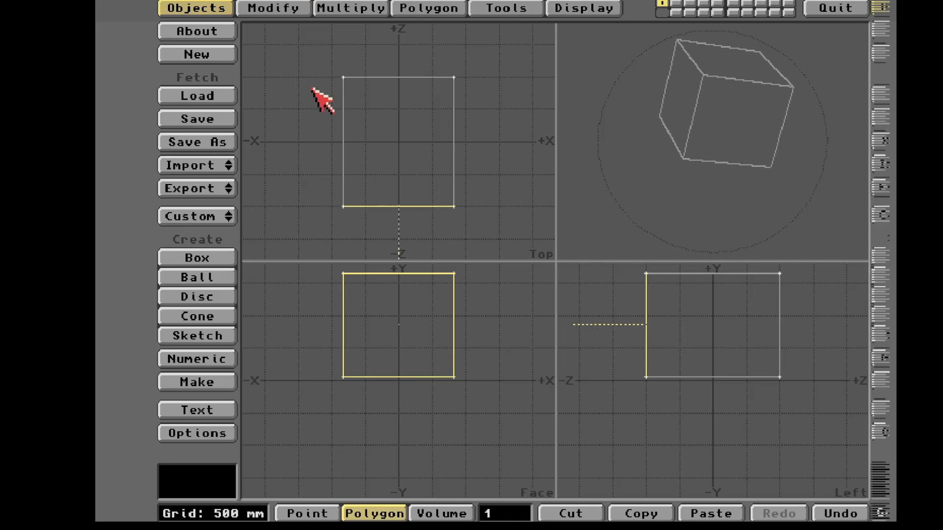
click(197, 96)
click(678, 437)
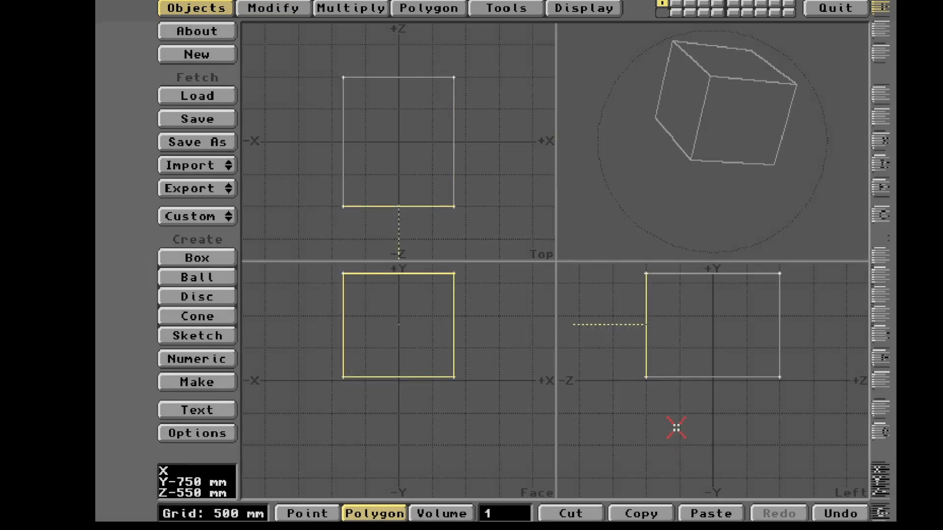
key(super+m)
key(super+m)
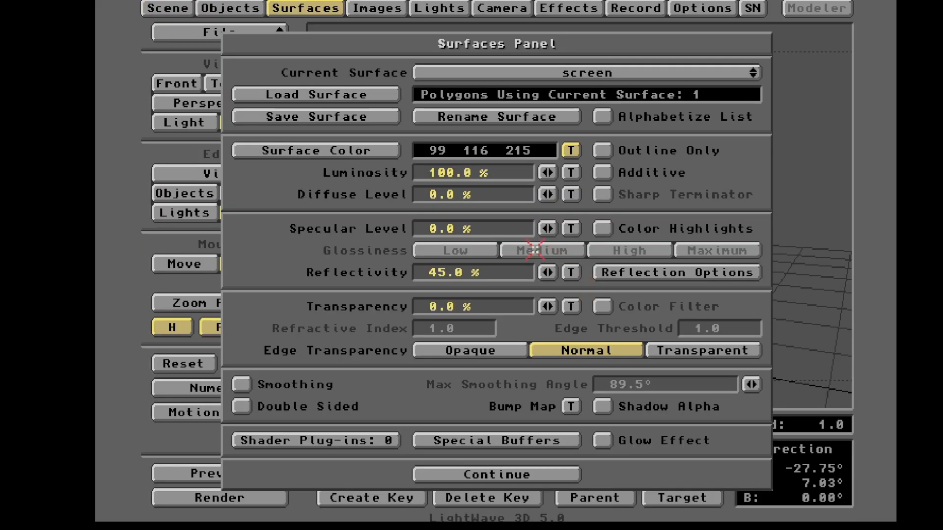
Load the checkerGround.lwo object into the scene and enlarge it uniformly to a scale of 2.215
click(199, 6)
click(286, 77)
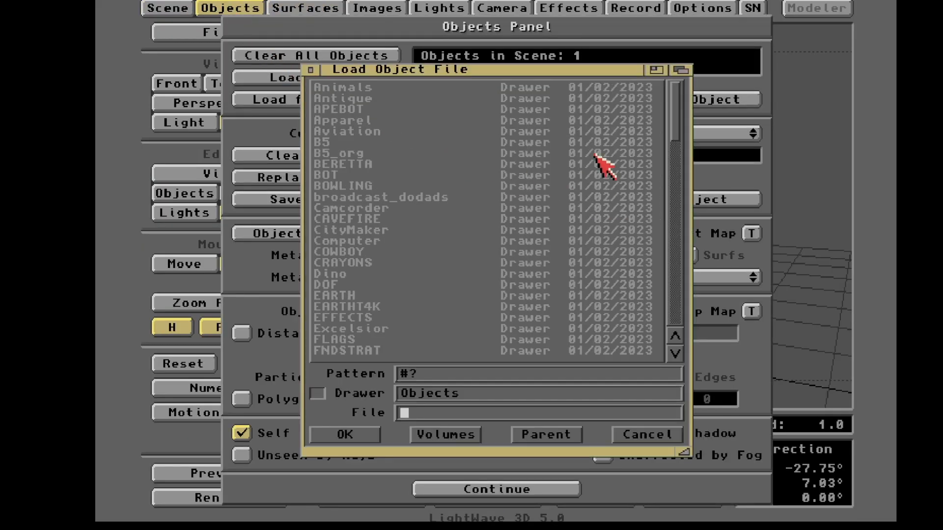
drag(678, 122, 690, 314)
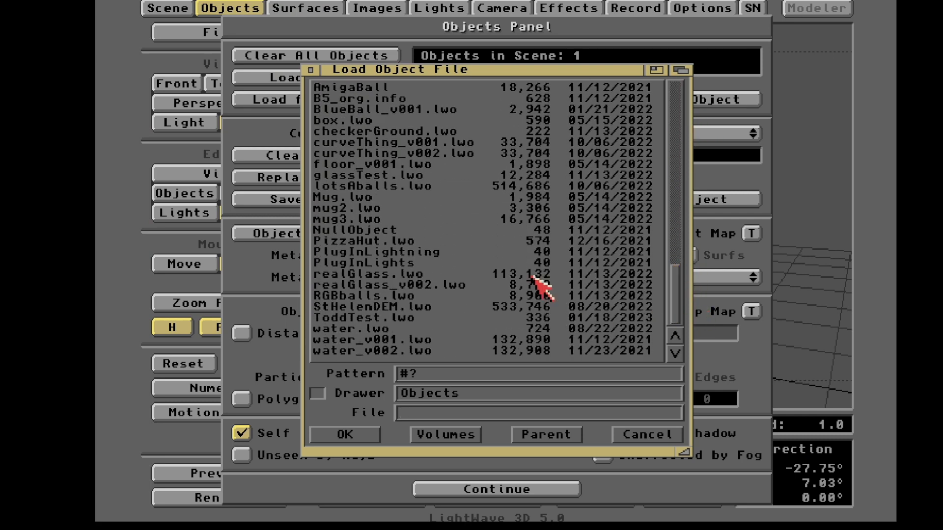
click(372, 133)
click(371, 431)
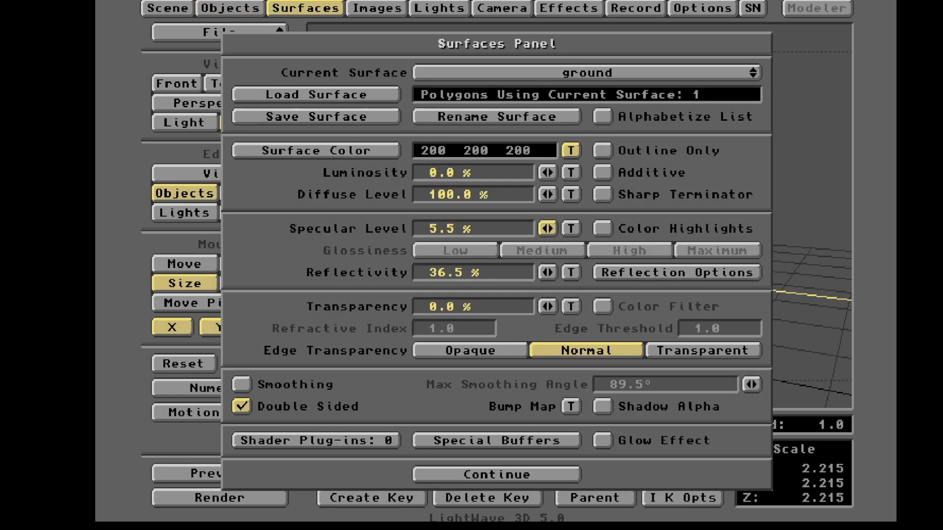
Set the ground surface's specular level to 24.5% and test-render frame 169 with shadow tracing off
drag(546, 227, 555, 227)
click(499, 9)
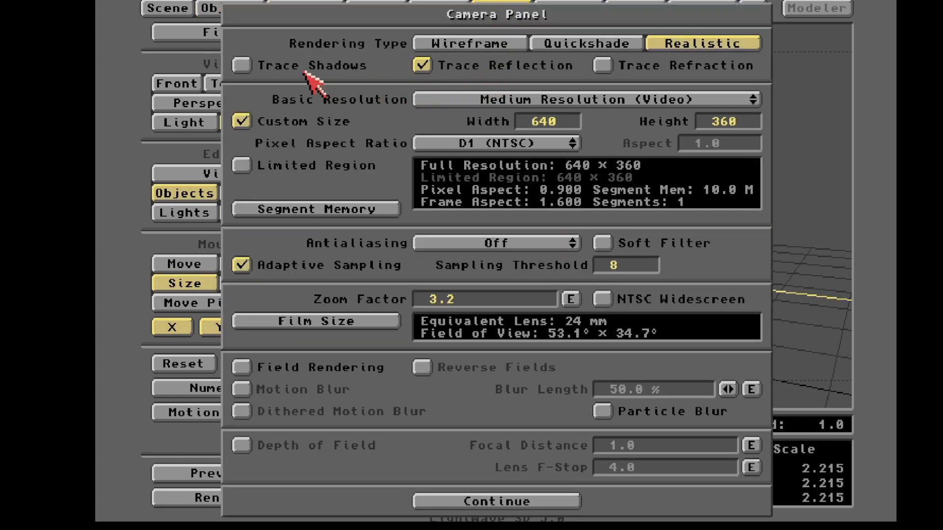
click(283, 65)
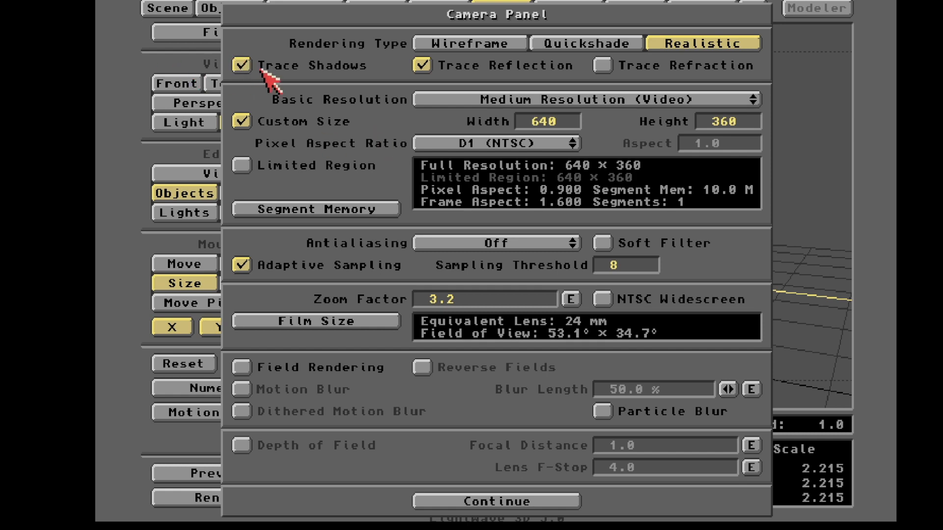
key(F9)
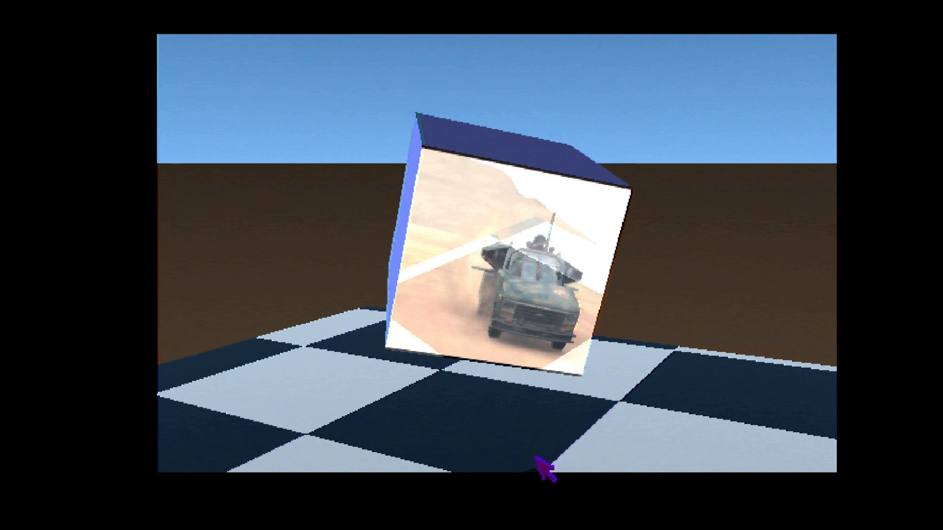
key(Escape)
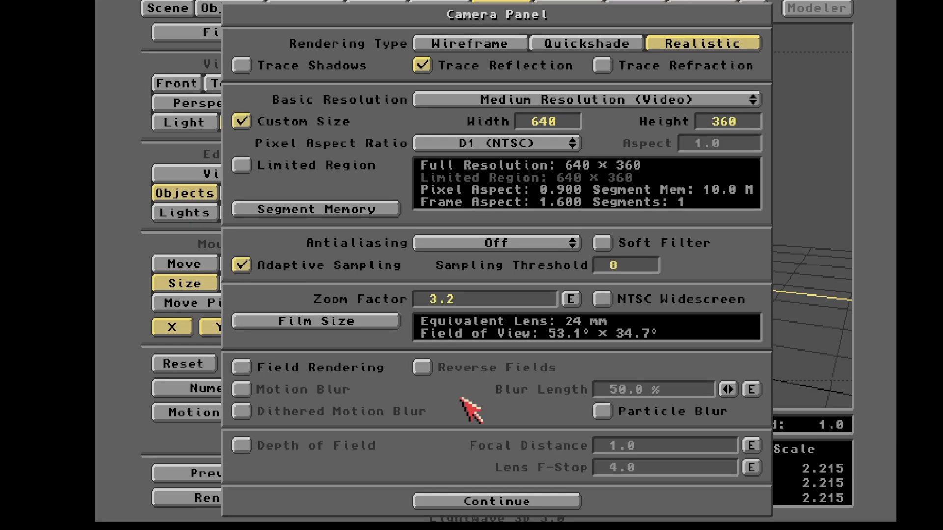
click(472, 500)
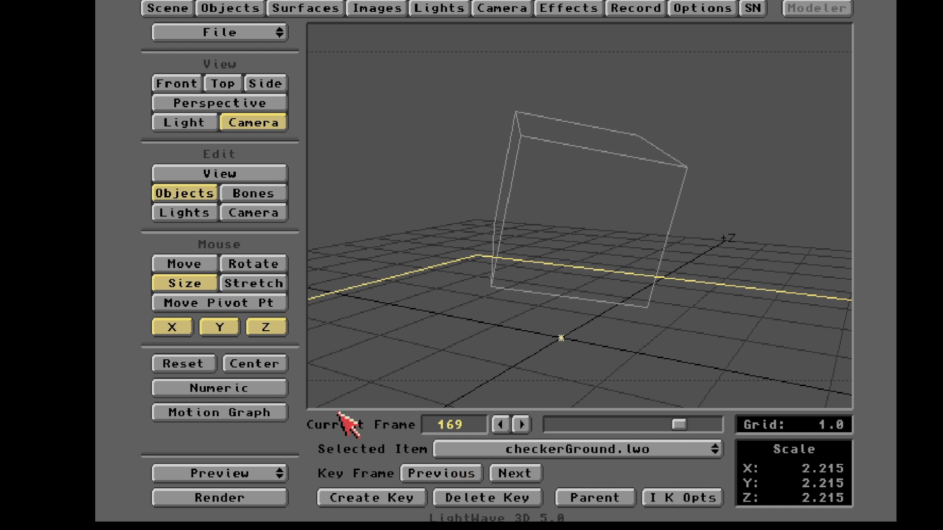
At frame 213, raise the camera, rotate it to heading -42.20° and pitch 35.20°, and test-render the frame
drag(679, 425, 747, 421)
click(260, 217)
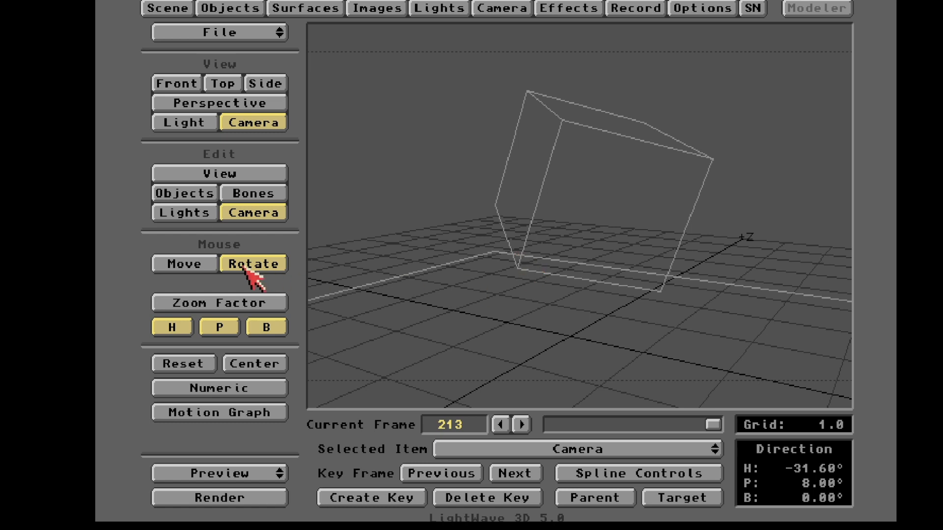
click(184, 264)
right_drag(607, 272, 607, 167)
drag(607, 167, 671, 167)
click(253, 264)
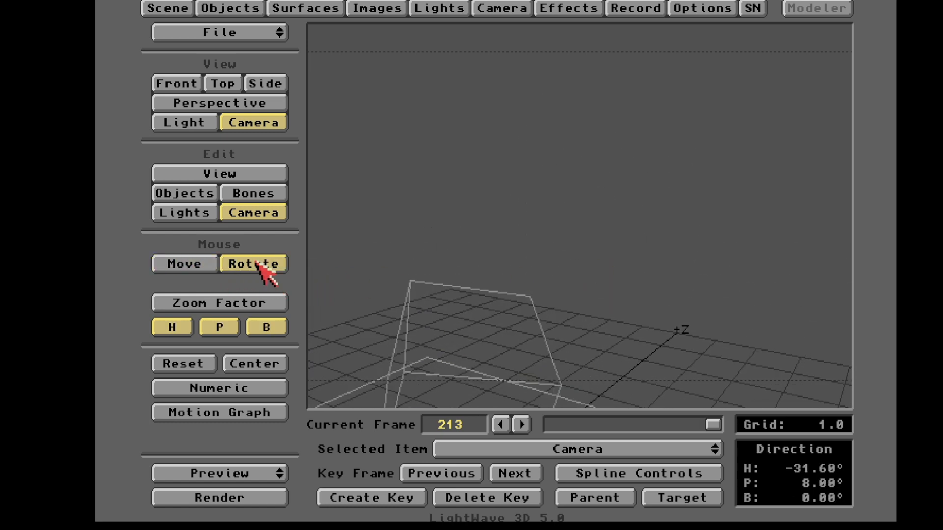
drag(535, 275, 519, 334)
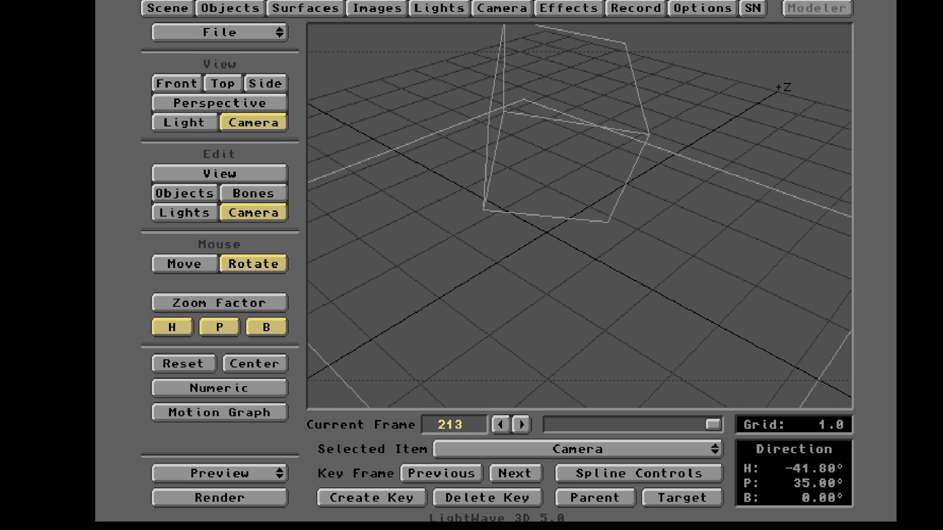
key(F9)
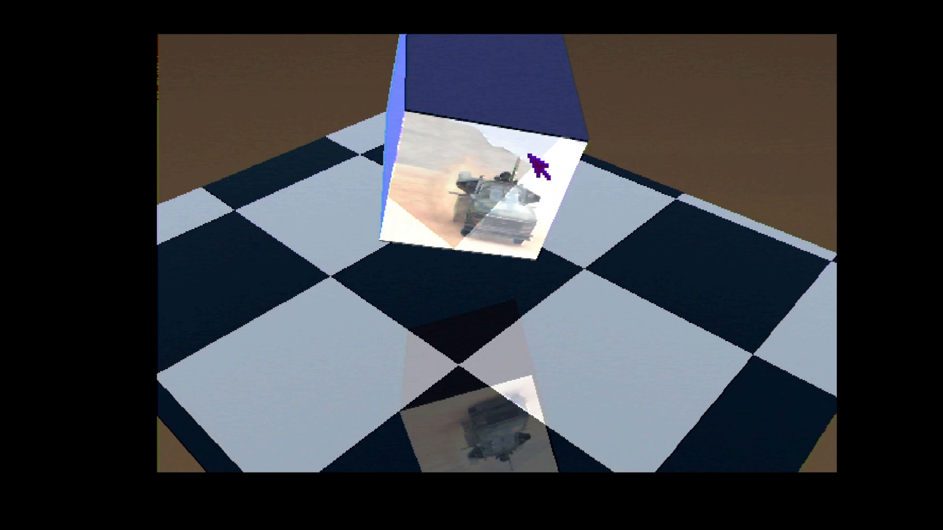
key(Escape)
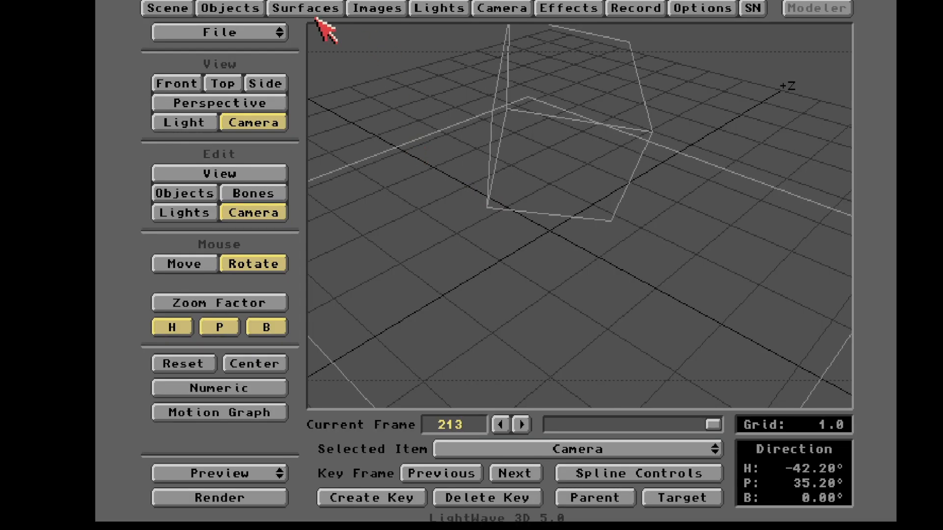
Set the screen surface's reflectivity to 0%
click(315, 11)
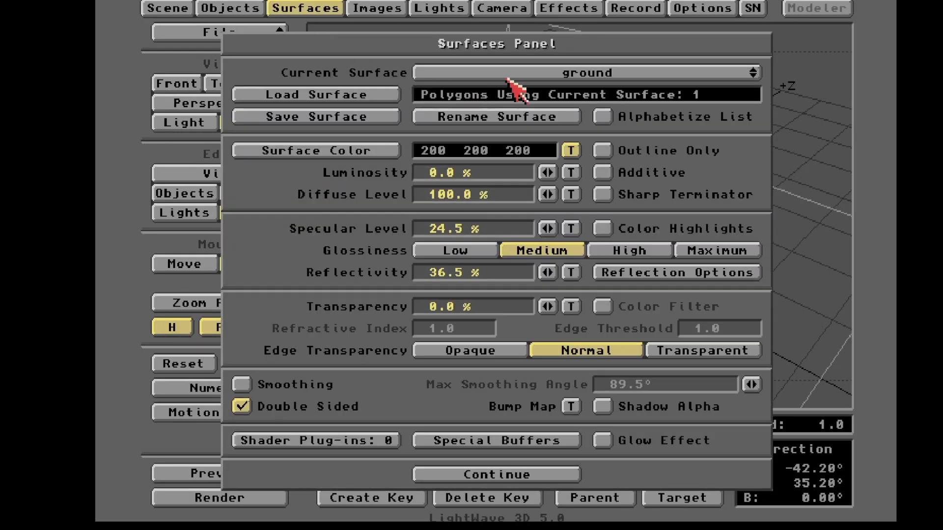
click(515, 74)
click(517, 66)
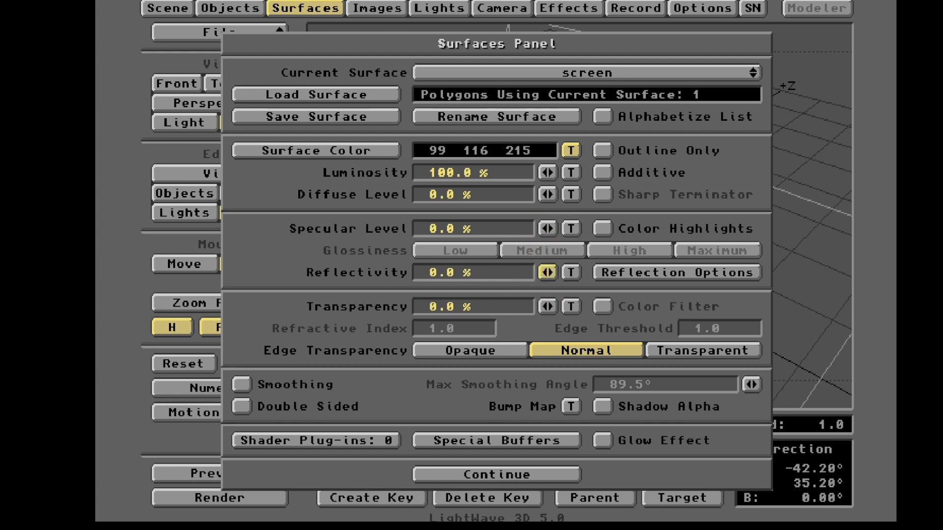
click(506, 475)
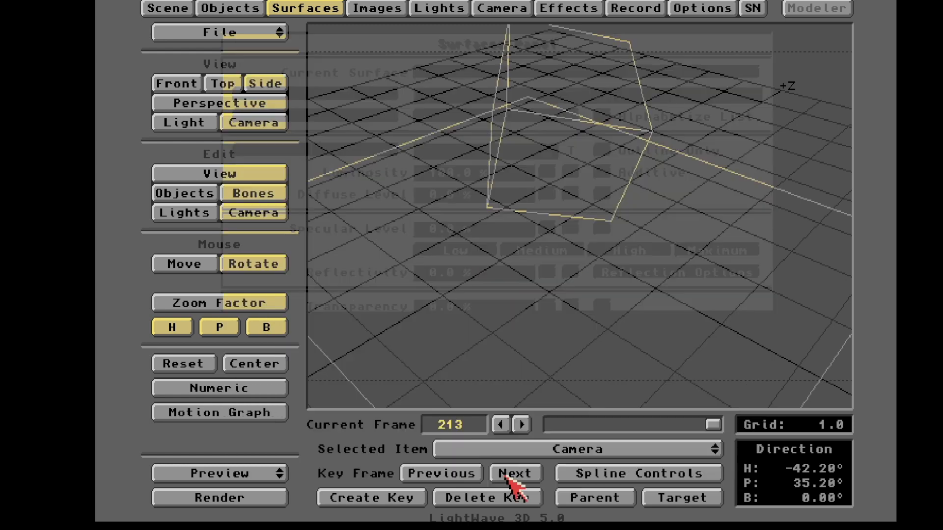
Save the checkered ground object under the file name checkerGround_bw.lwo
click(238, 9)
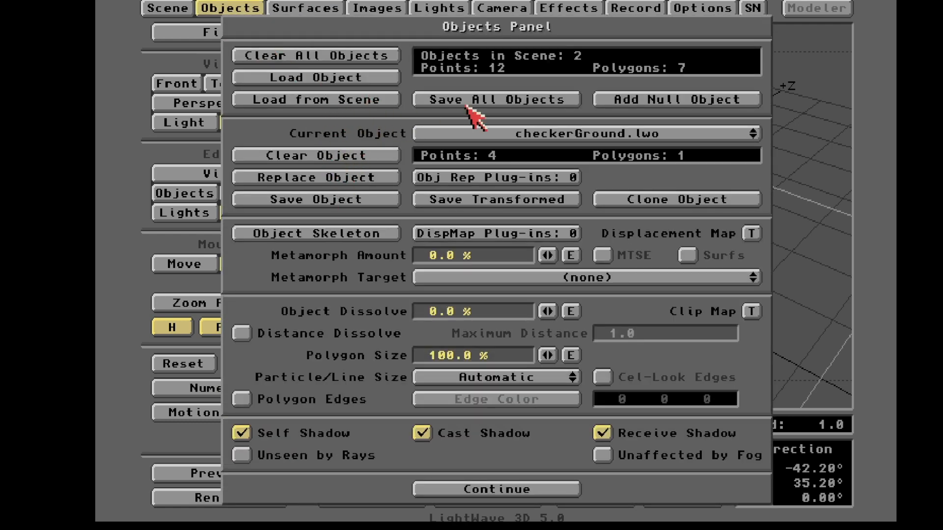
click(337, 200)
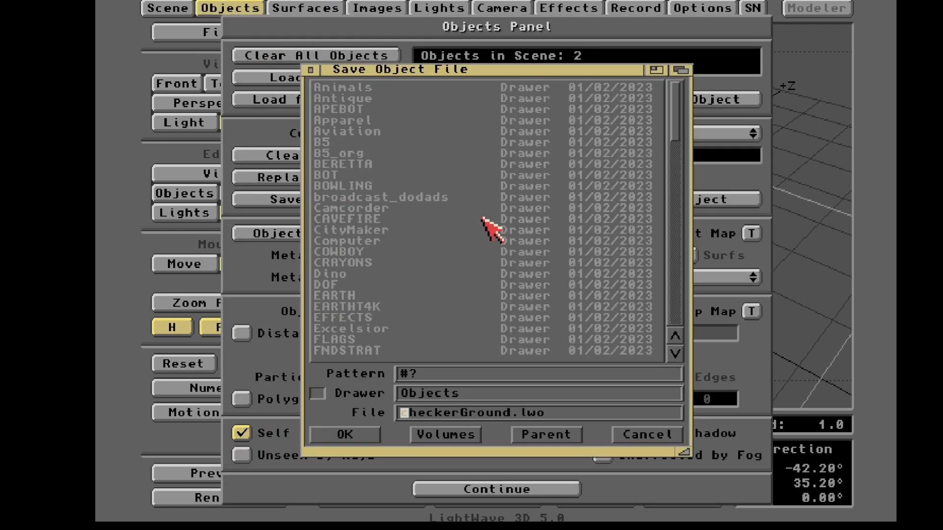
key(Right)
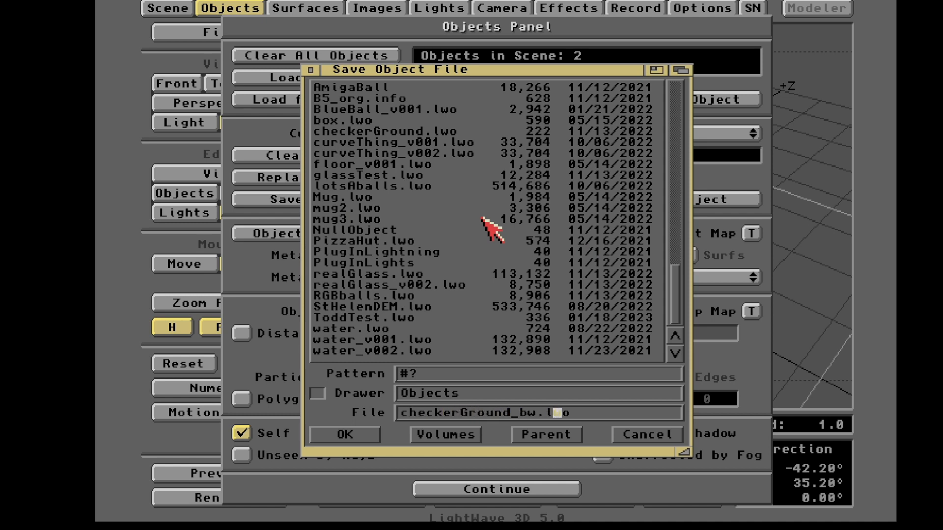
key(Return)
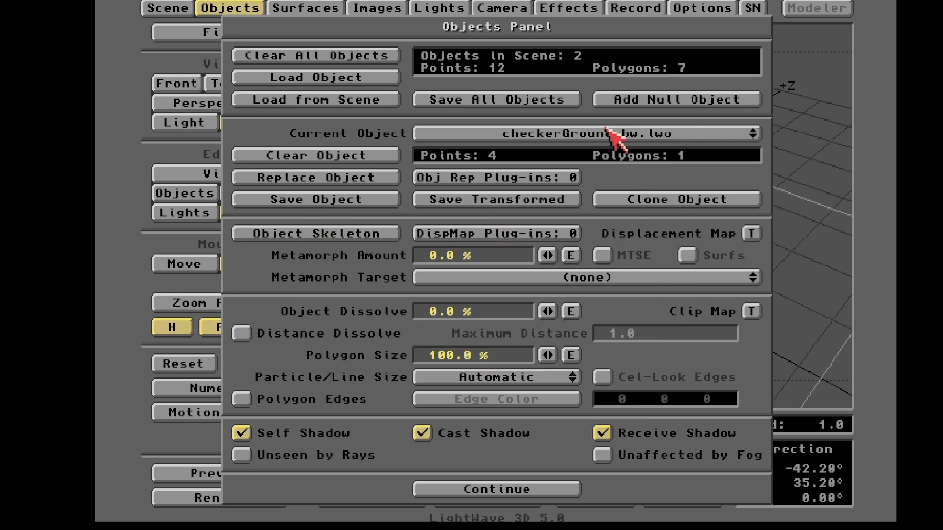
Save the ToddTest.lwo object, overwriting its existing file
click(576, 131)
click(557, 124)
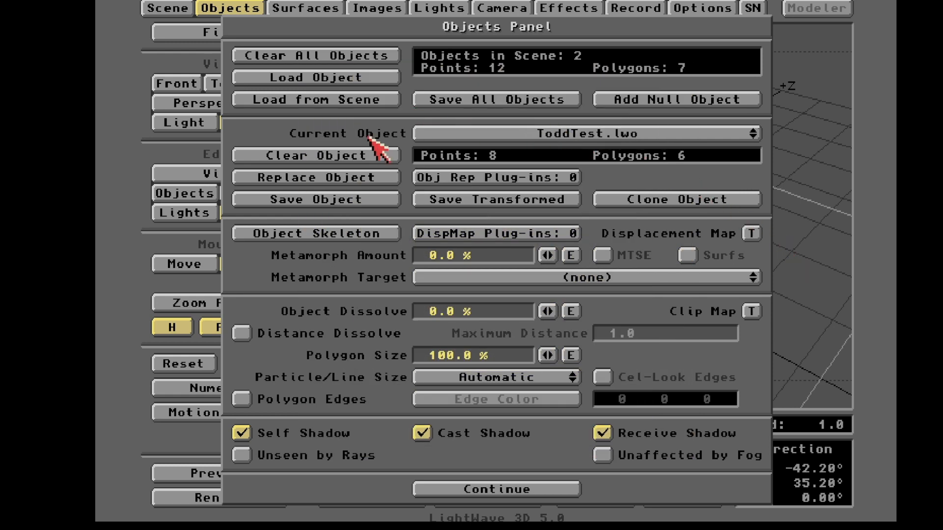
click(343, 200)
click(361, 437)
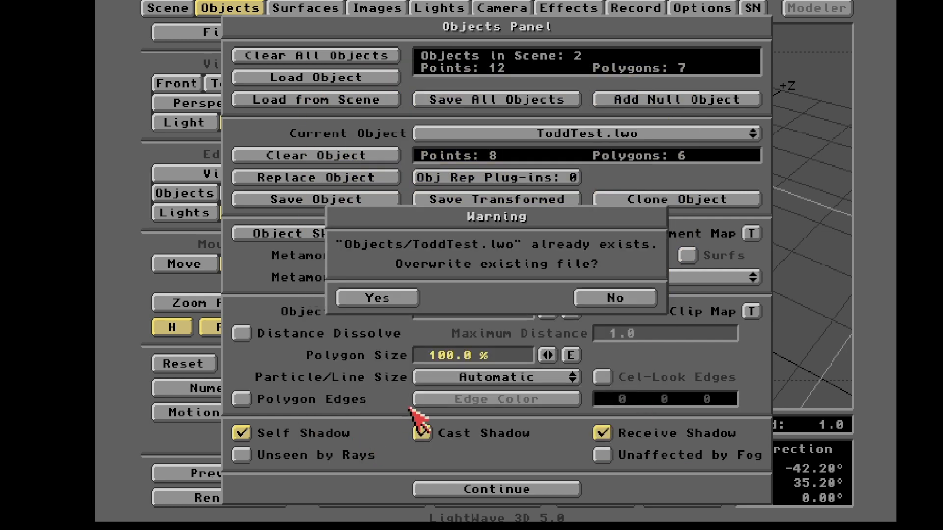
click(393, 301)
click(440, 491)
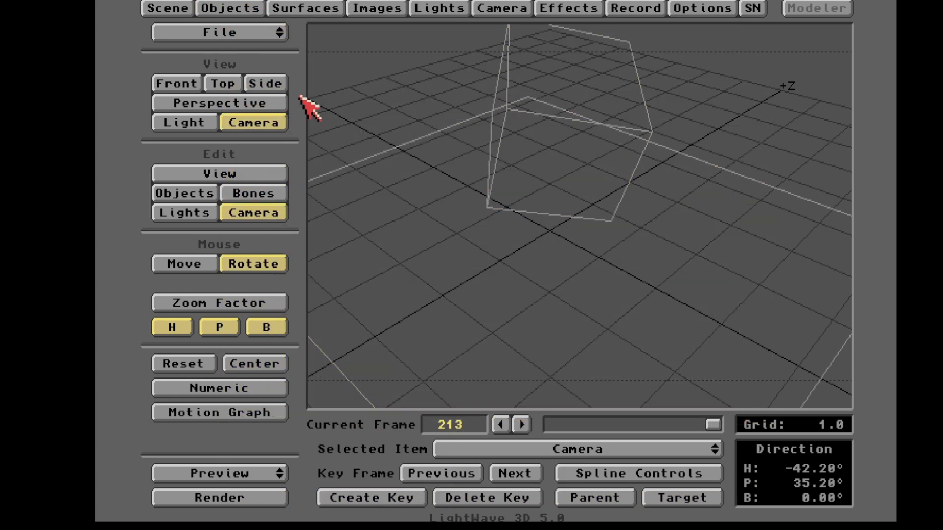
Review the scene's frame range and frame rate, and the animation and image saving settings
click(181, 8)
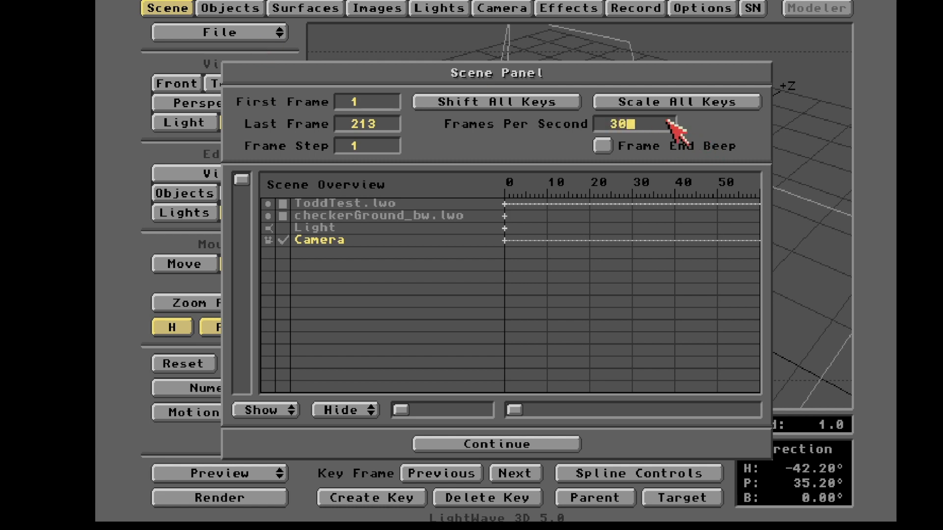
click(542, 445)
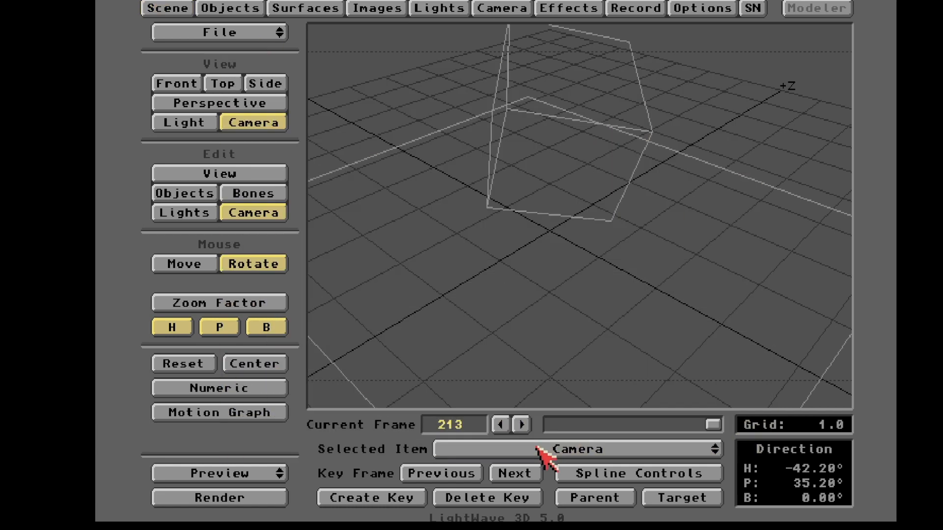
click(622, 12)
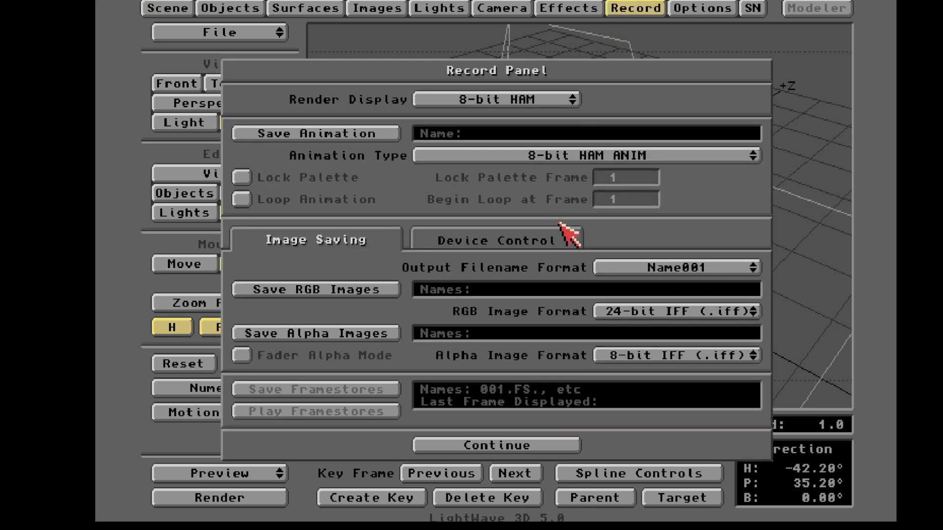
Set the camera to Low Resolution (1/2 Video) with a custom size of 320 × 180 and test-render the current frame
click(499, 8)
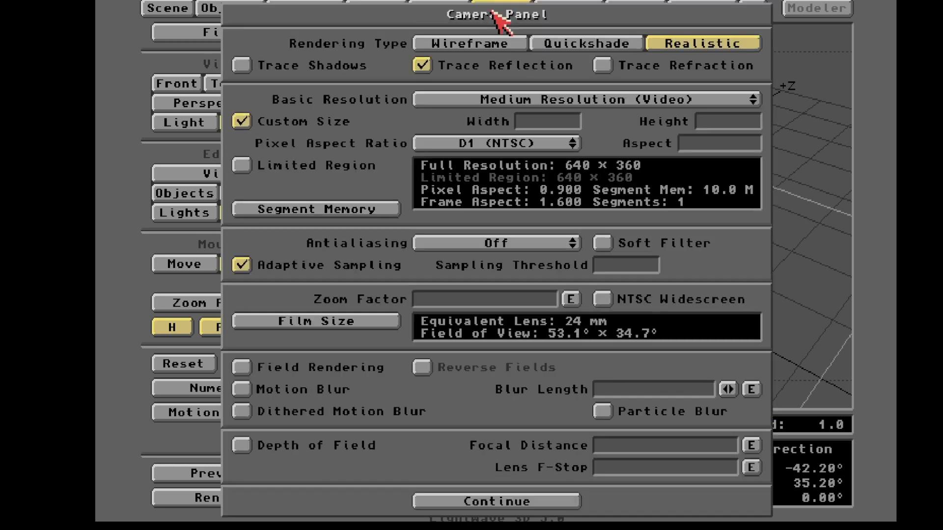
drag(494, 105, 497, 93)
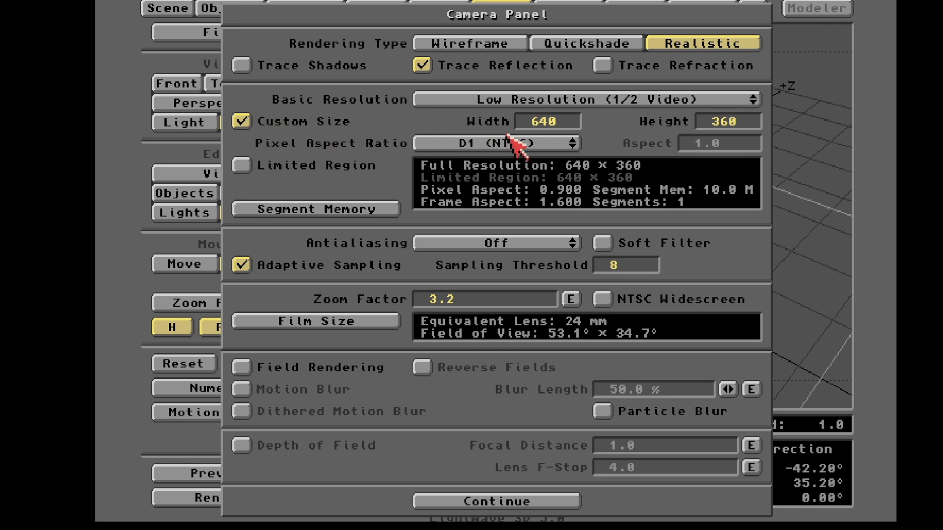
click(557, 123)
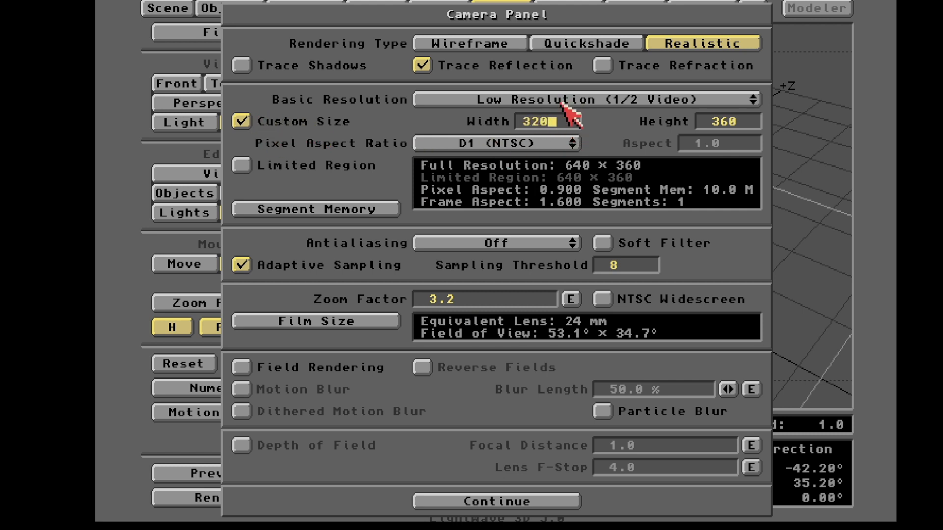
text(320)
key(Tab)
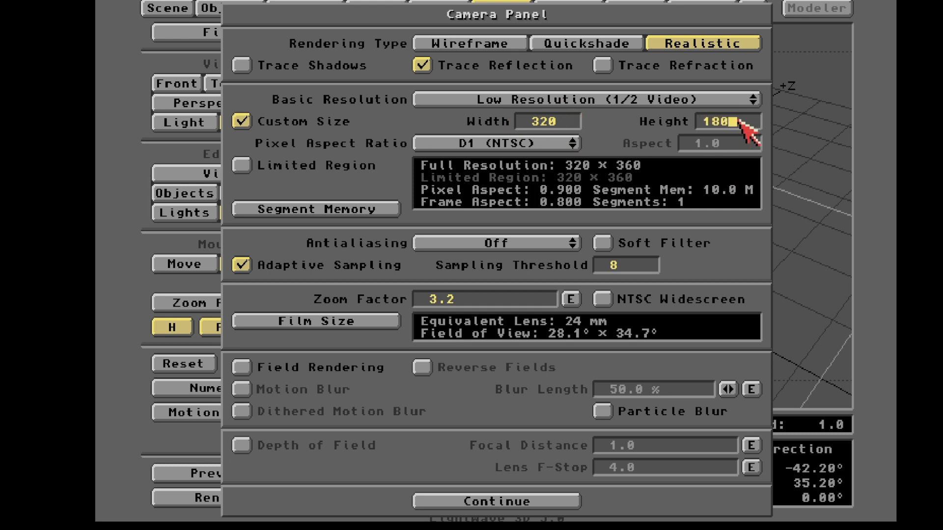
click(520, 499)
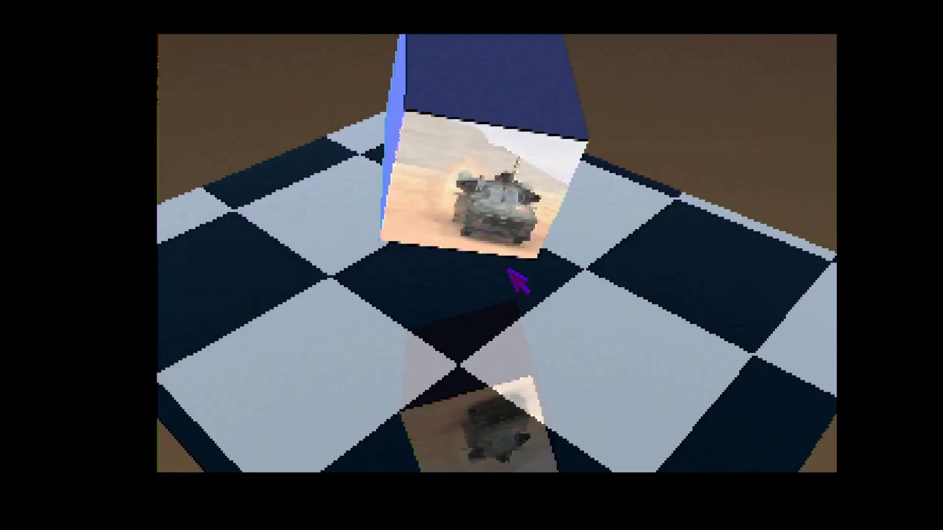
key(Escape)
Set the camera's antialiasing to Enhanced Low and enable motion blur
click(500, 10)
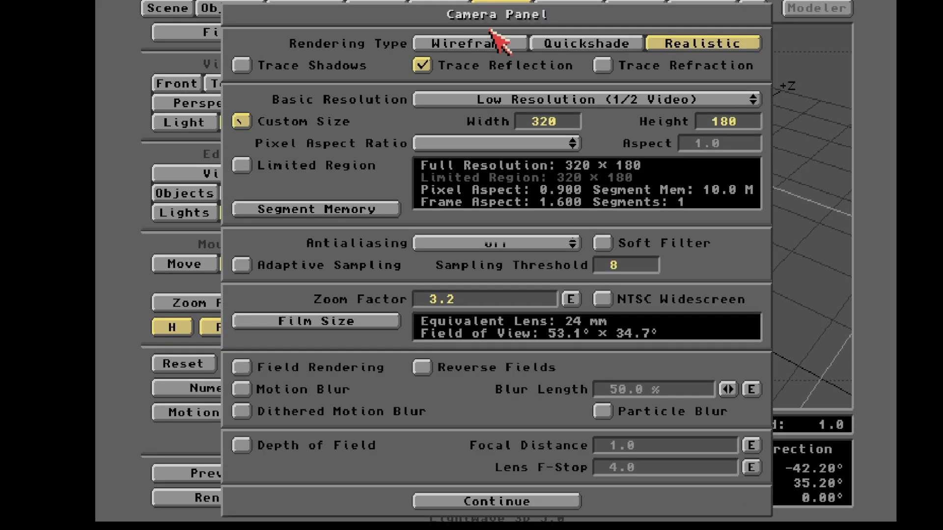
click(474, 243)
click(480, 268)
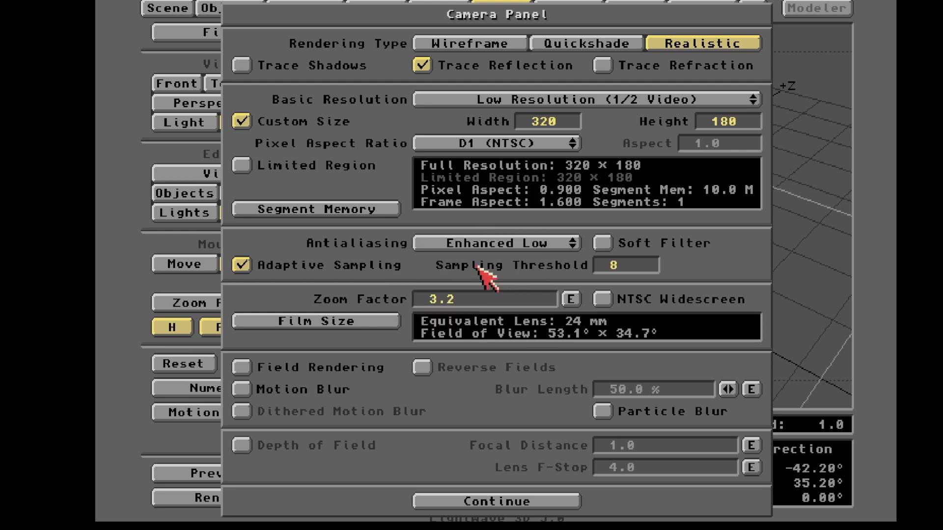
click(319, 389)
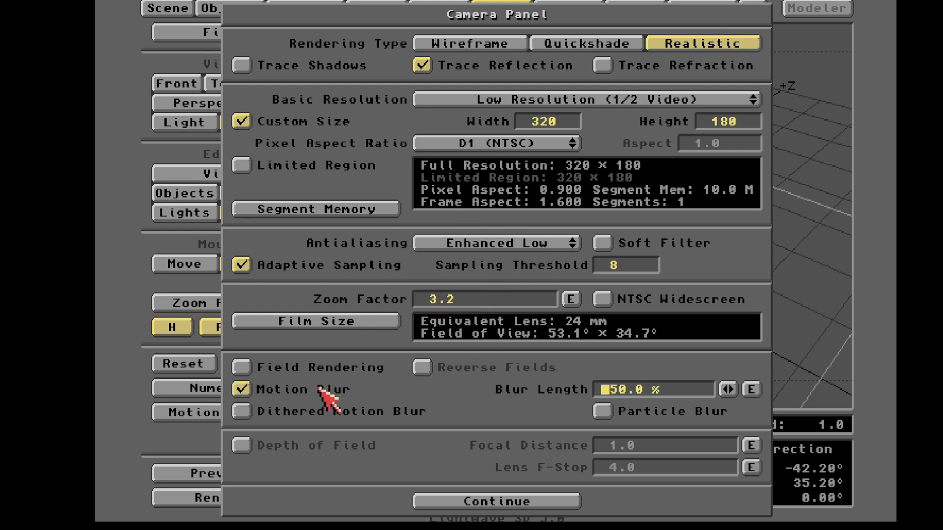
click(509, 501)
Test-render frame 117 to check the antialiasing and motion blur
drag(719, 421, 647, 434)
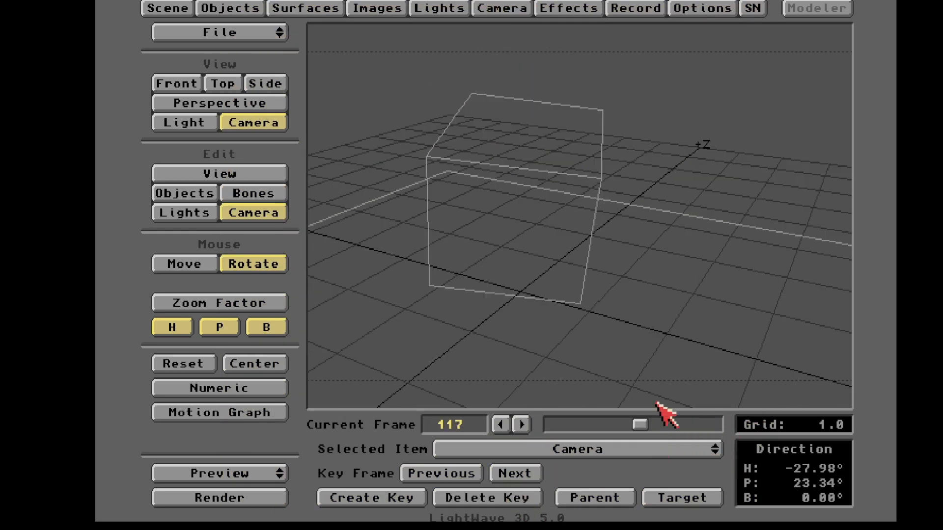
key(F9)
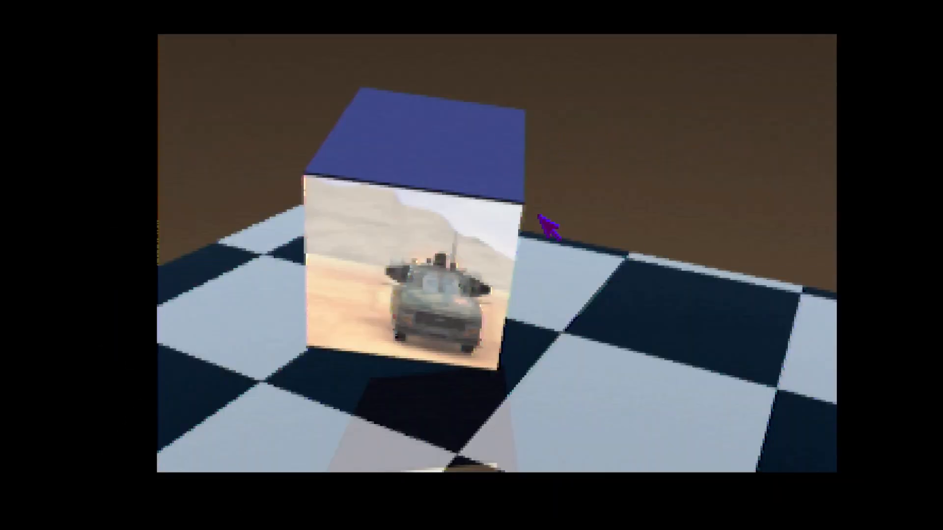
key(Escape)
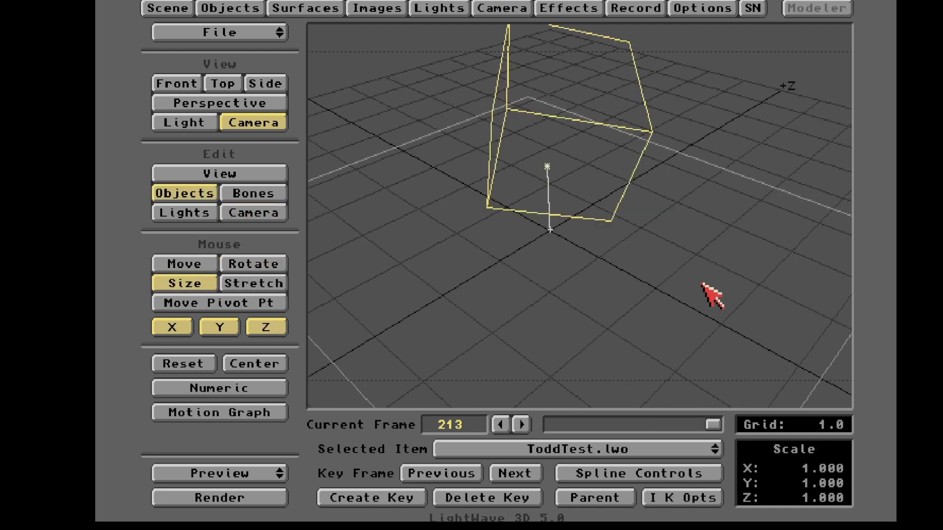
Create an earlier end key for the ToddTest.lwo object and delete its original final key
key(Return)
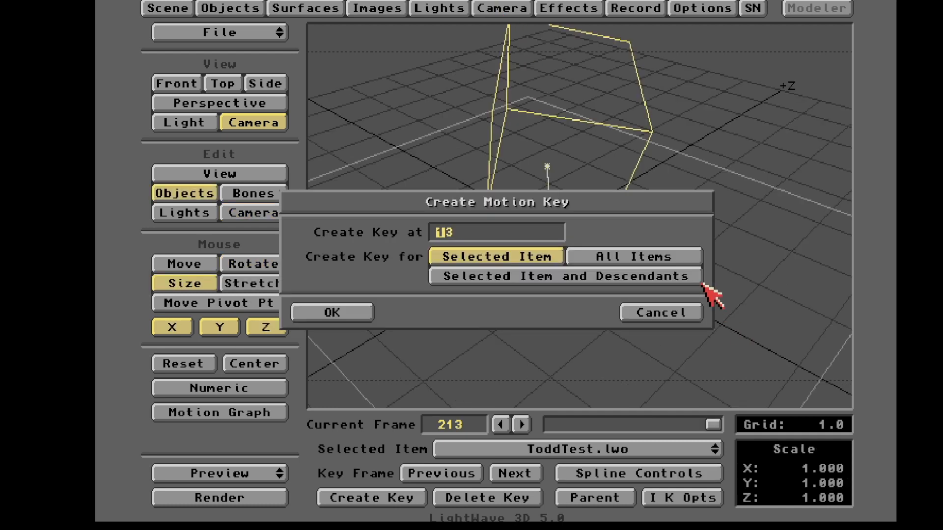
key(Return)
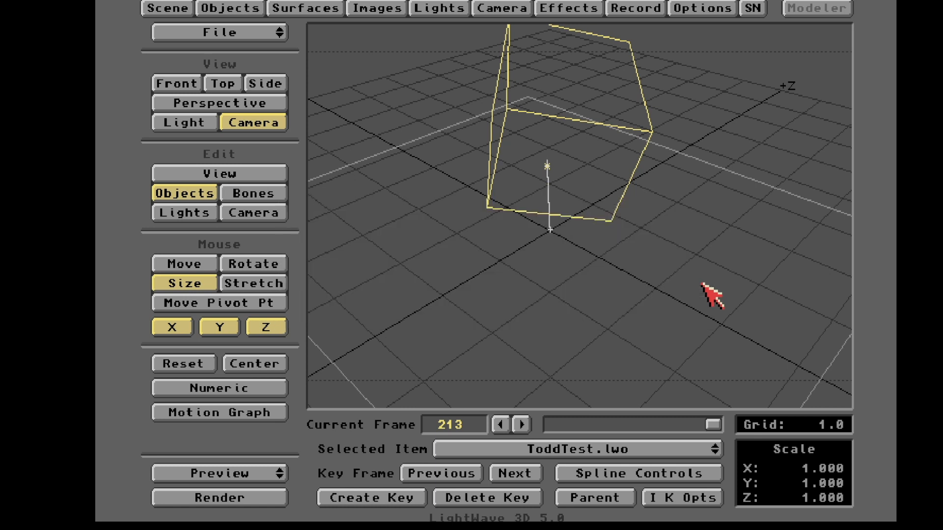
key(Delete)
key(Return)
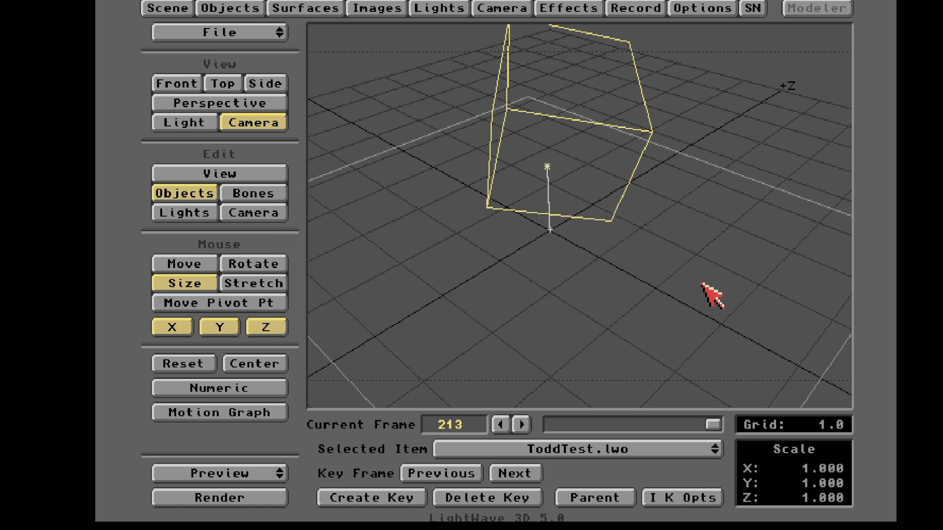
Create an earlier end key for the camera and delete its key at frame 213
click(248, 219)
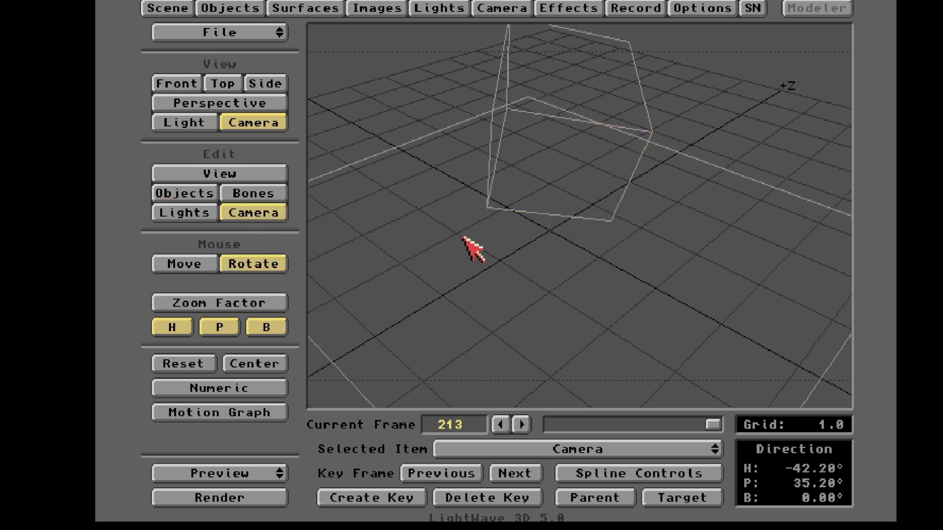
key(Return)
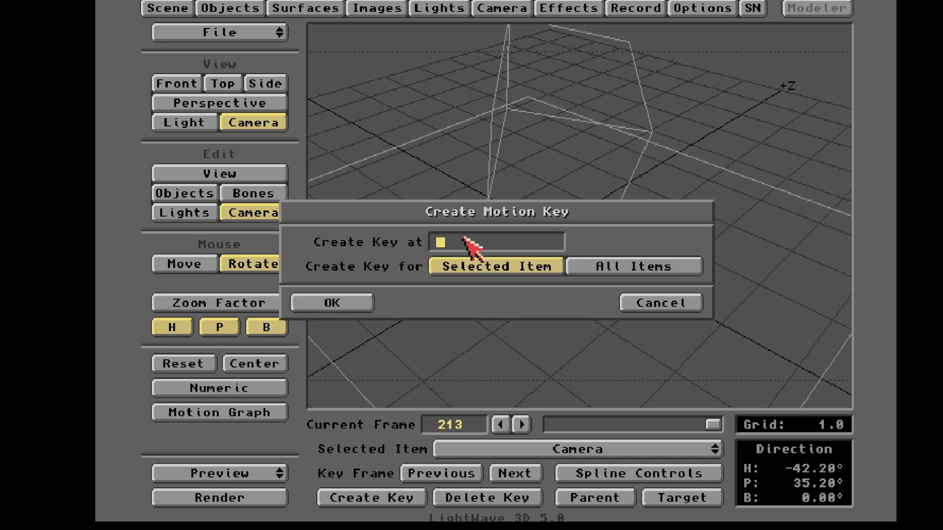
key(Return)
key(Delete)
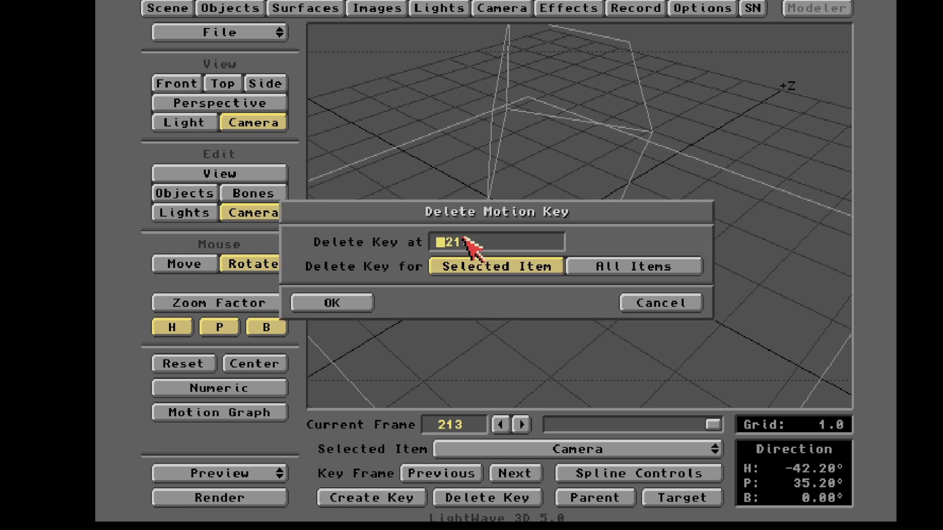
key(Return)
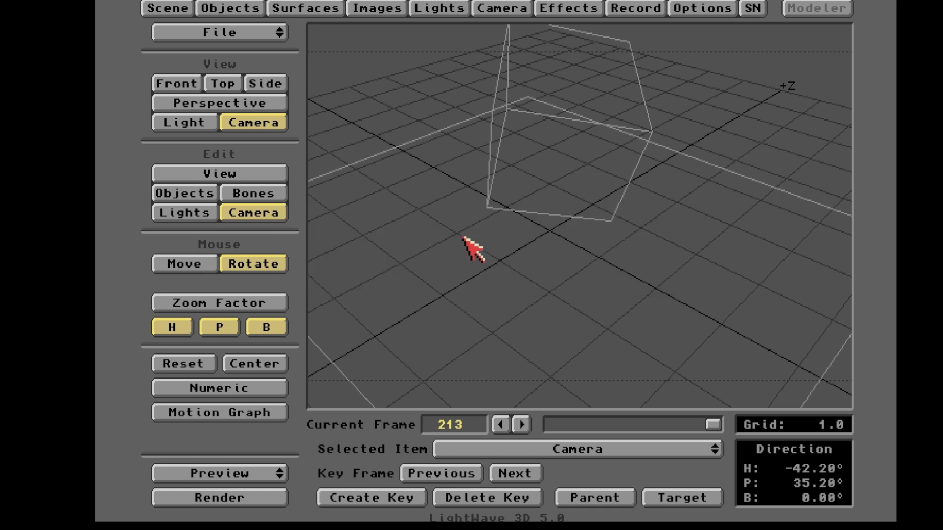
Set the scene's last frame to 90 and test-render frame 66
click(163, 9)
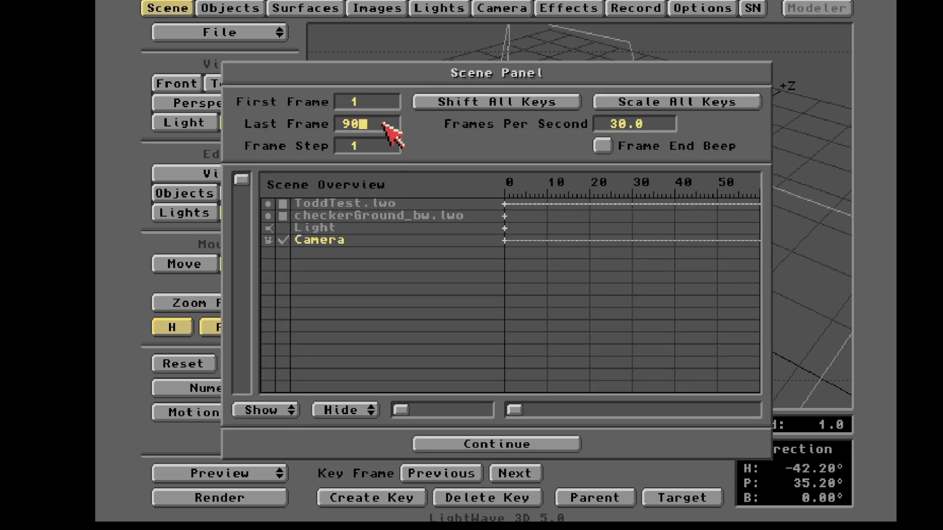
click(537, 445)
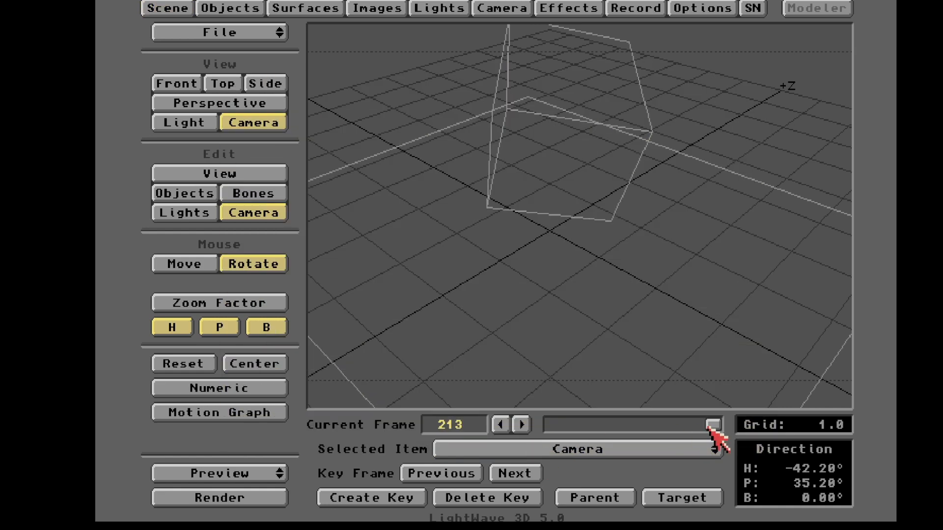
drag(712, 426, 677, 460)
click(501, 8)
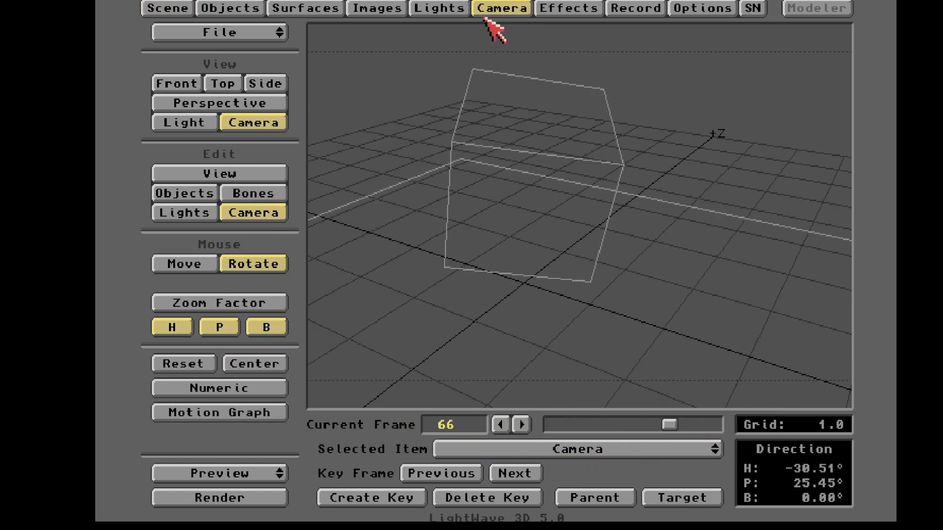
click(466, 502)
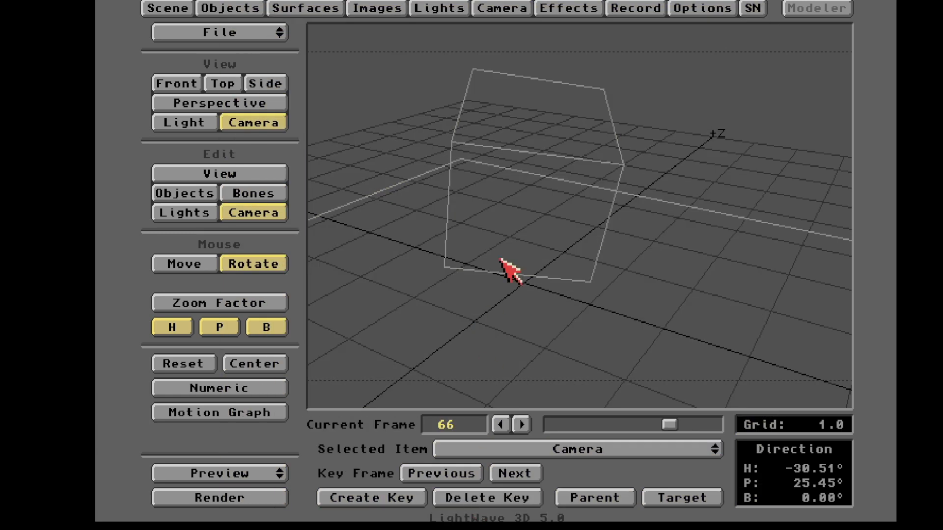
key(F9)
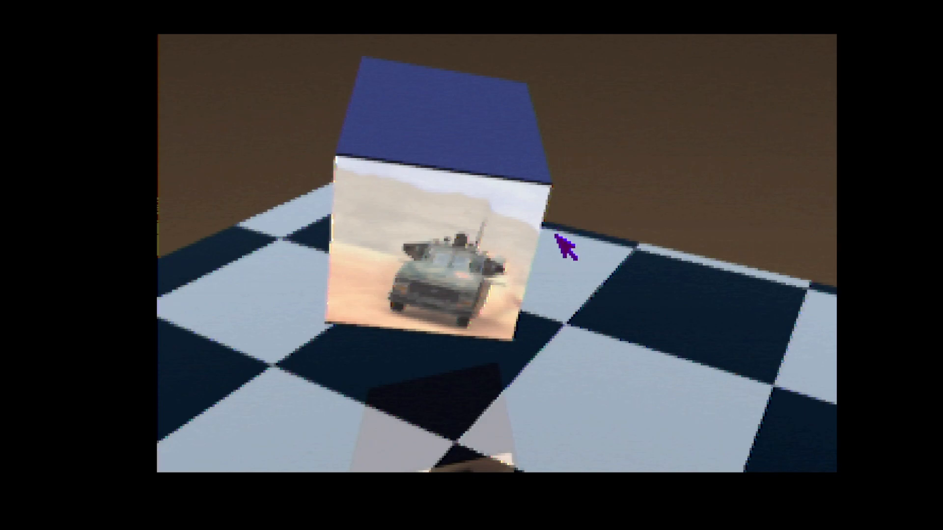
key(Escape)
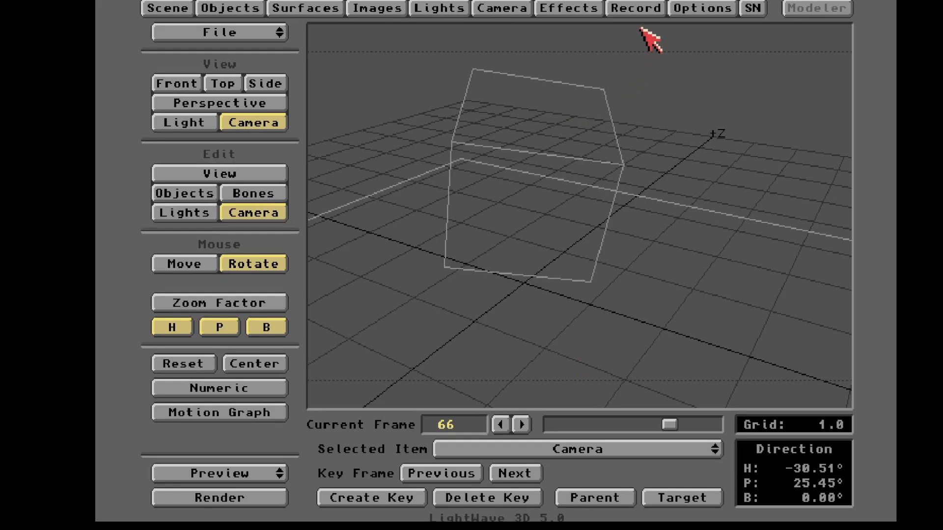
Set the animation output to 8-bit HAM ANIM file BANZAI.anim in Amigastuff:TRANSFER/banzai/JPG, with the render display set to (none)
click(648, 9)
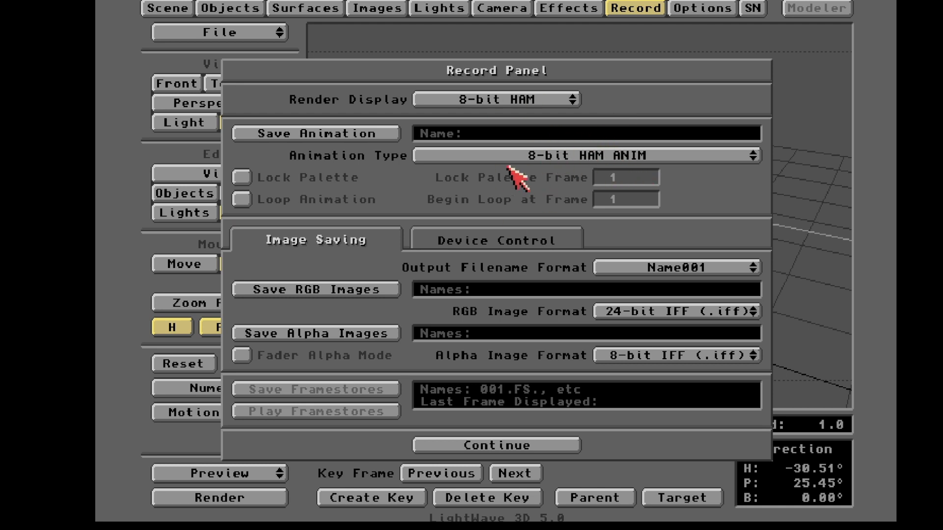
click(540, 156)
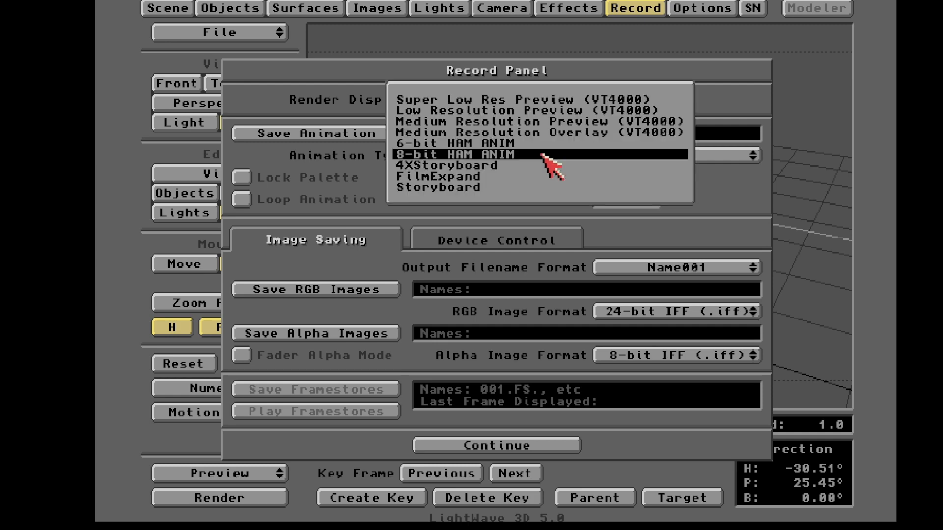
click(285, 186)
click(363, 138)
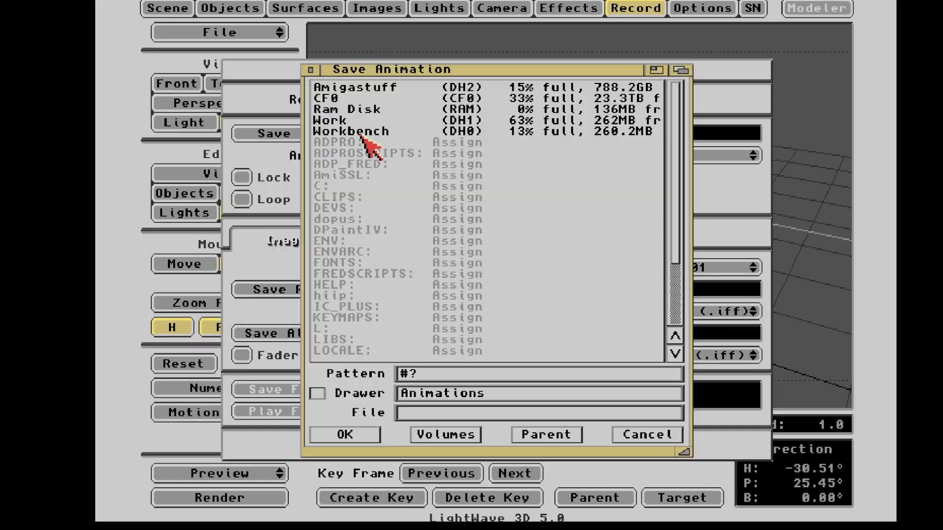
click(367, 88)
click(346, 163)
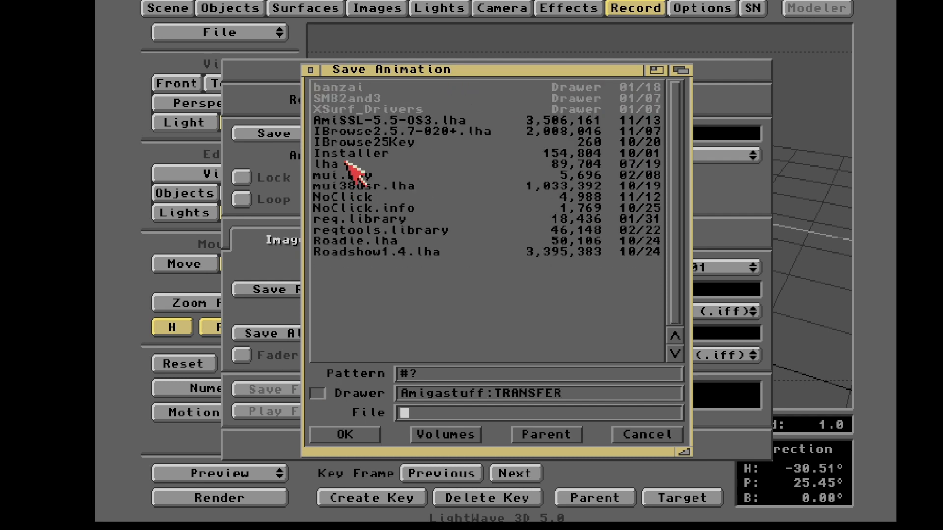
click(356, 89)
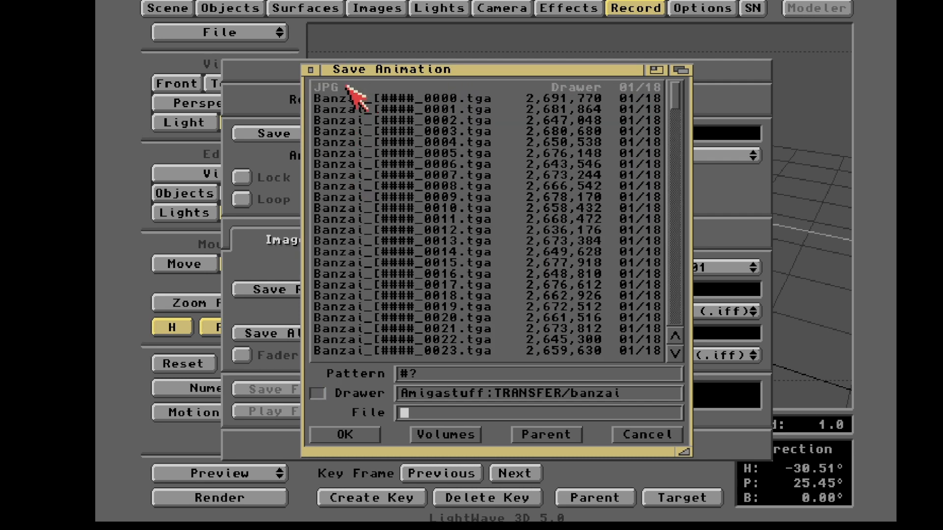
click(356, 88)
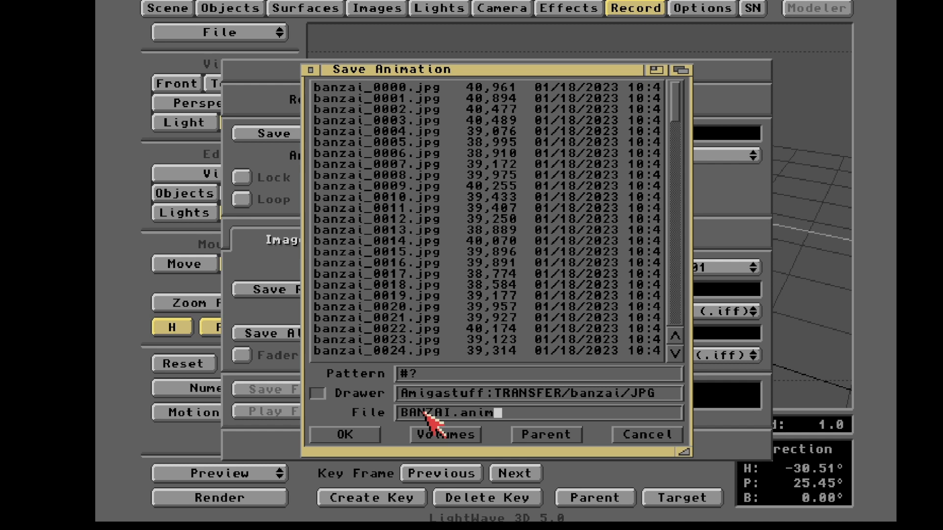
key(Return)
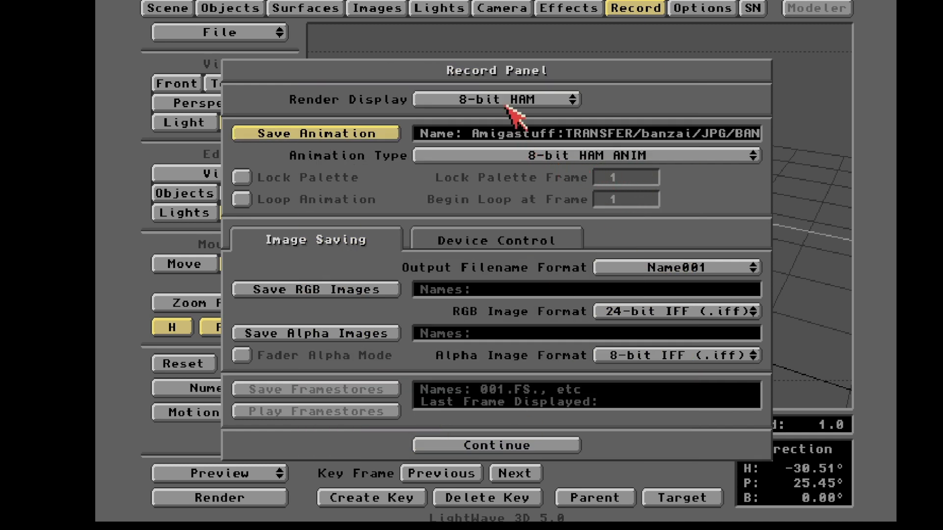
drag(511, 104, 506, 71)
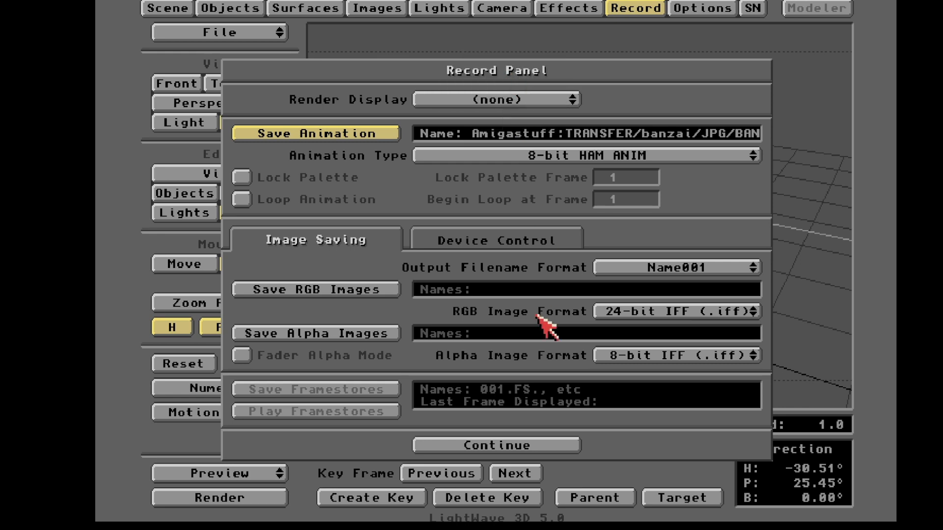
click(530, 445)
Save the scene in the Scenes drawer under the file name Toddtest.lws
drag(267, 35, 257, 69)
text(Toddtest.lws)
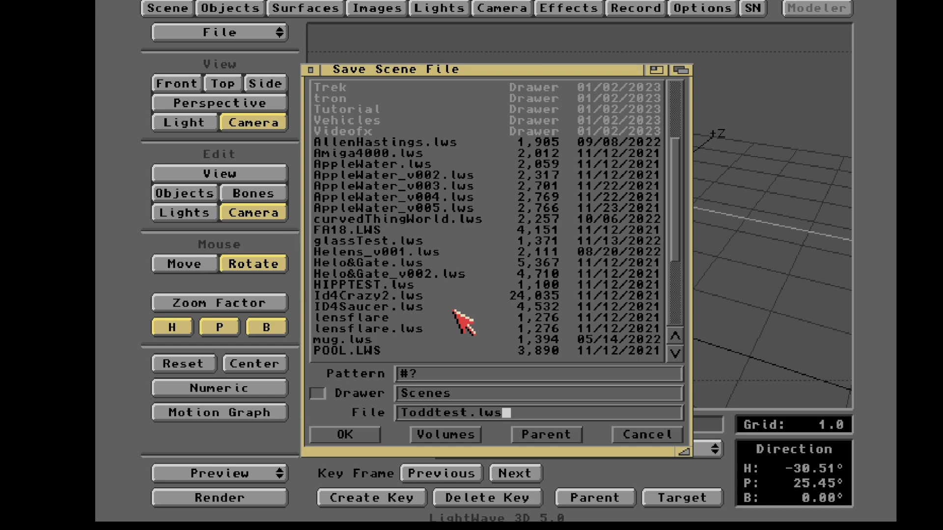
key(Return)
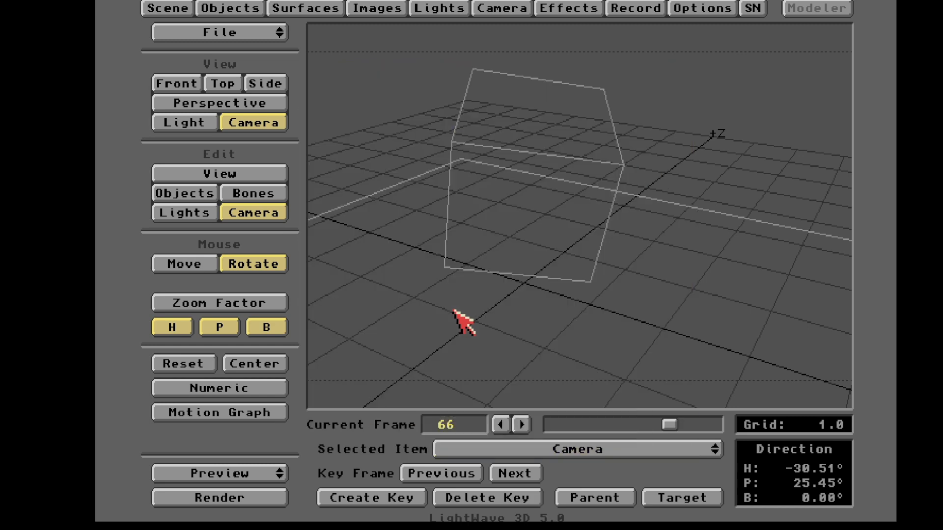
Render frames 1 to 90 with automatic frame advance into the 8-bit HAM animation and quit LightWave
click(500, 9)
click(638, 6)
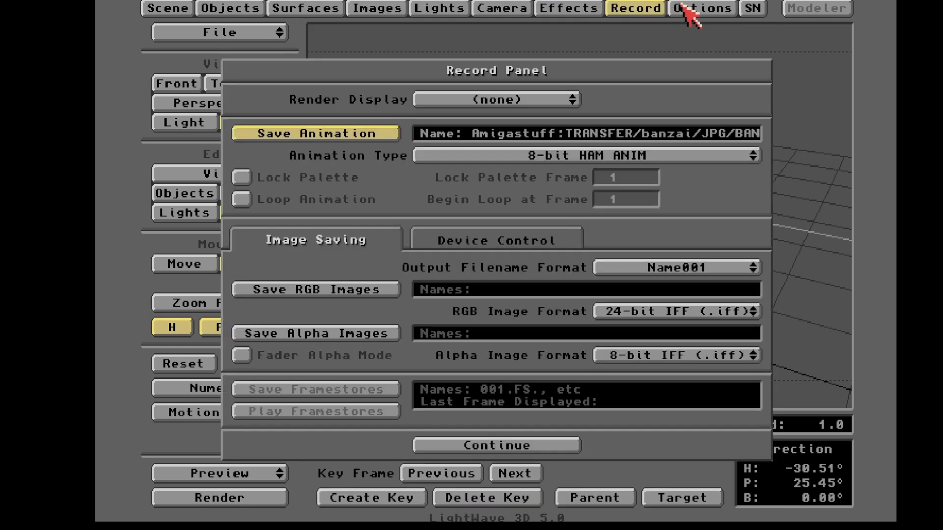
click(530, 442)
click(284, 498)
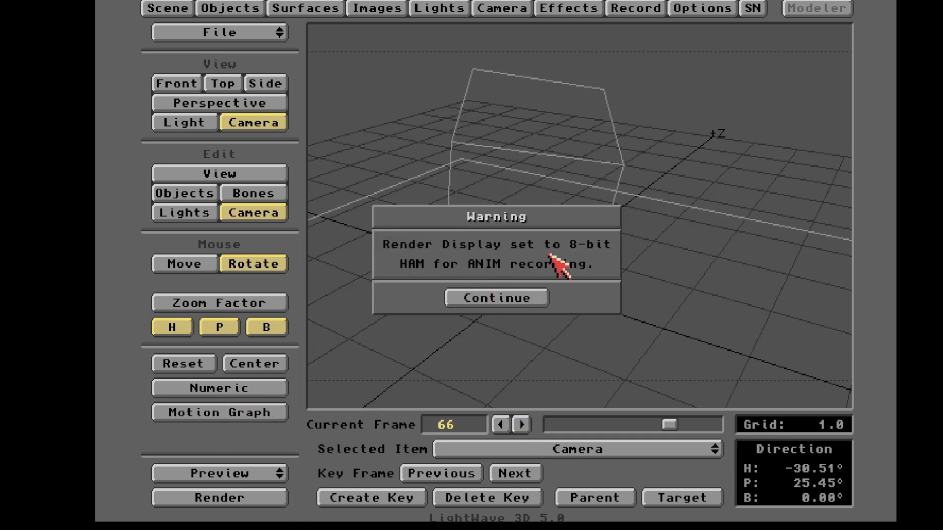
click(506, 297)
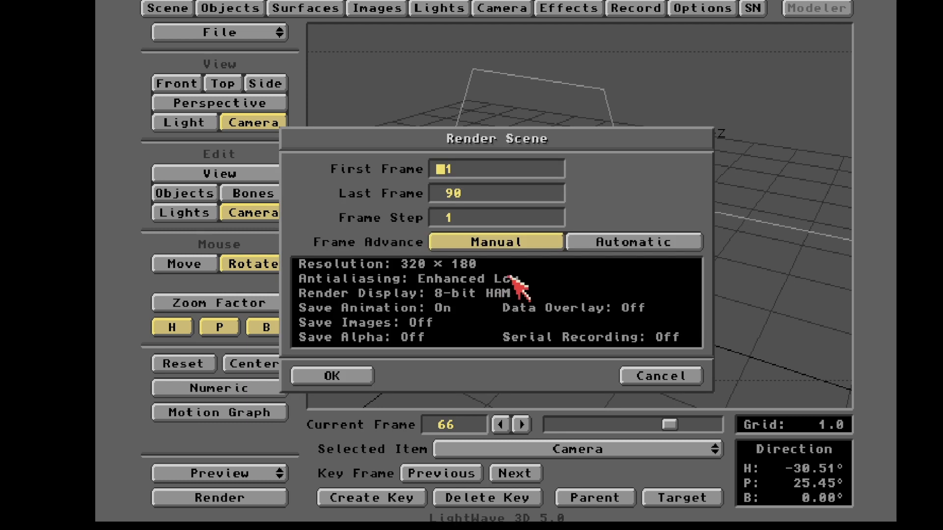
click(604, 245)
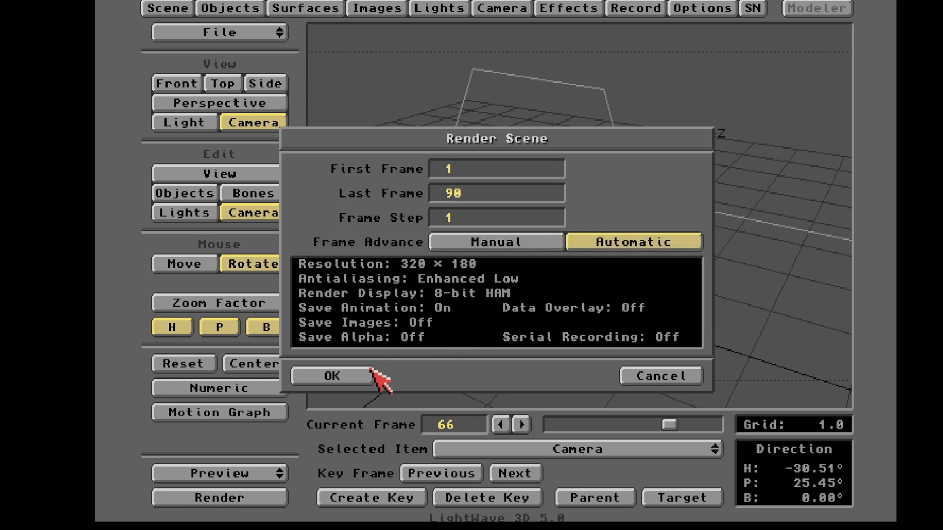
click(339, 375)
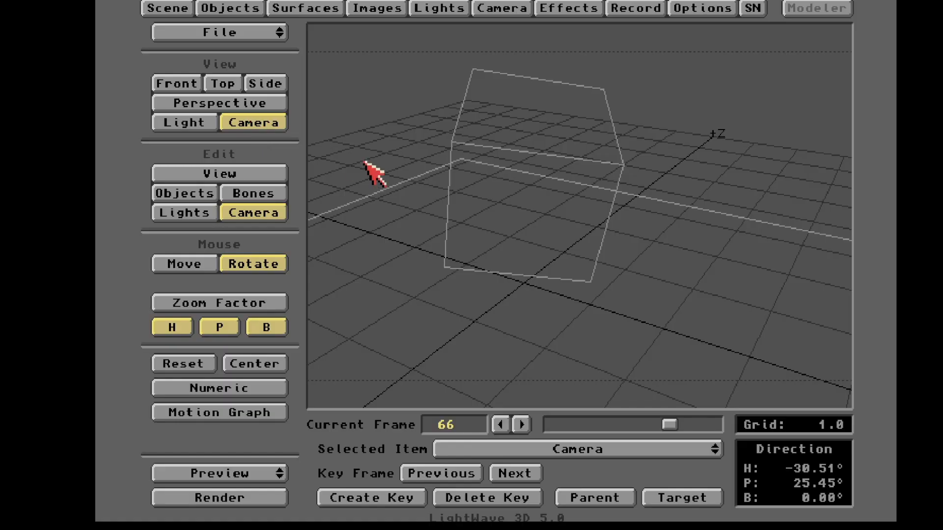
drag(235, 38, 169, 78)
click(376, 289)
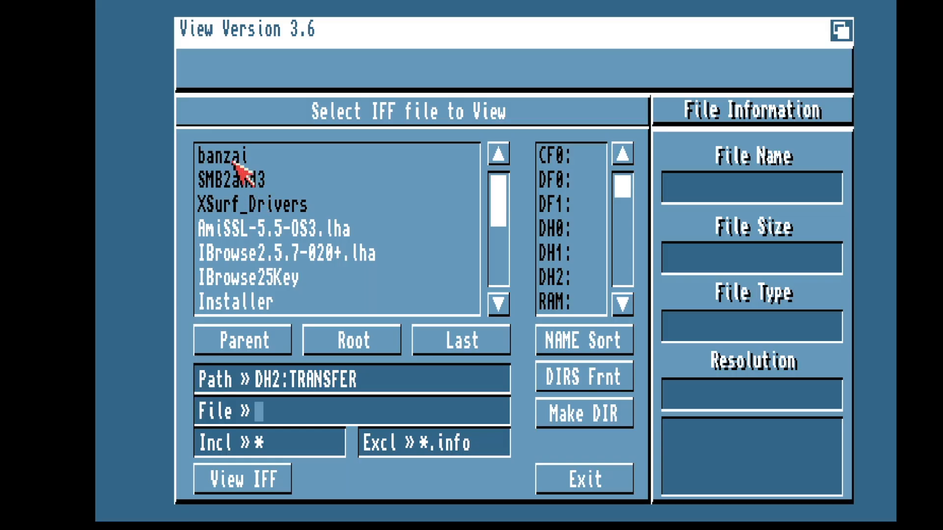
Play BANZAI.anim from DH2:TRANSFER/banzai/JPG in View and exit the viewer
click(233, 161)
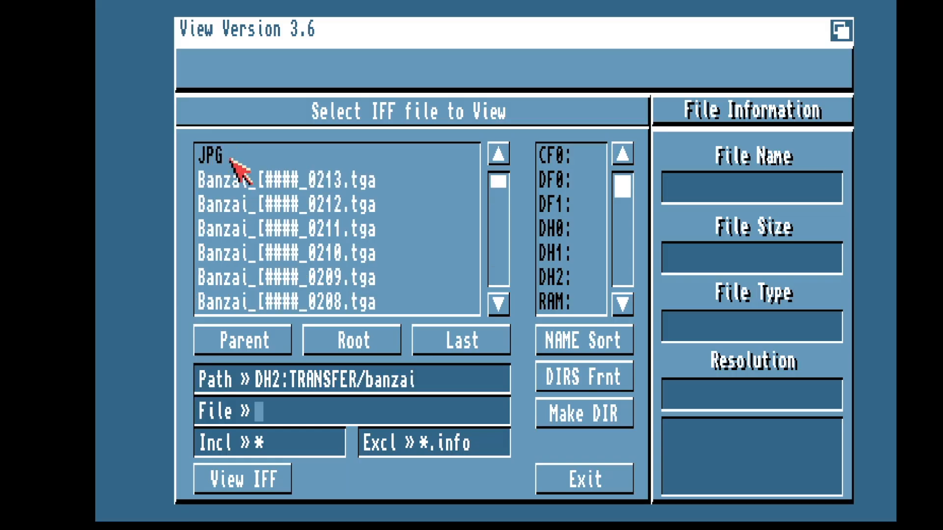
click(233, 160)
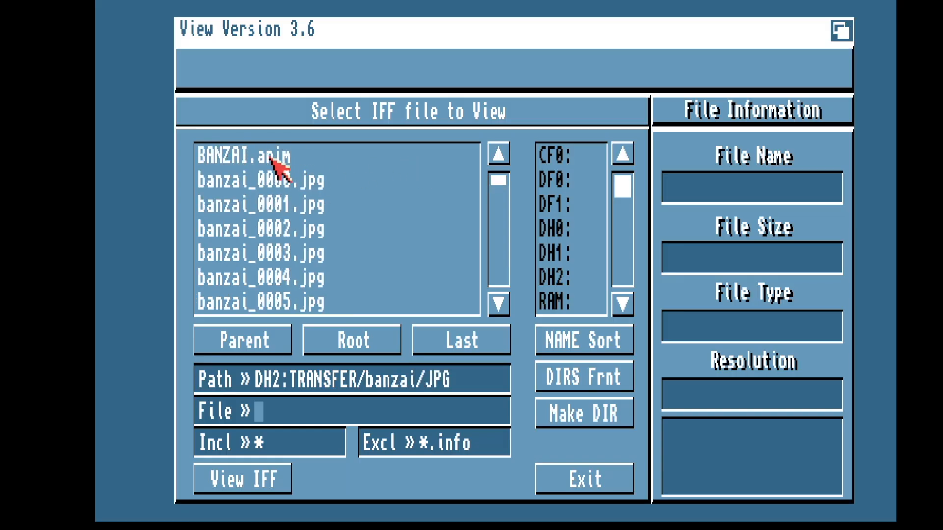
double_click(270, 155)
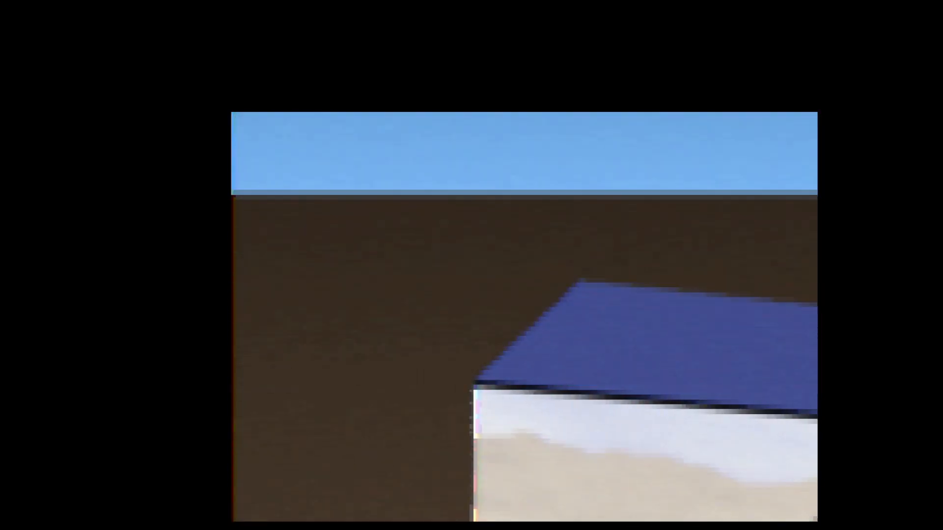
key(Escape)
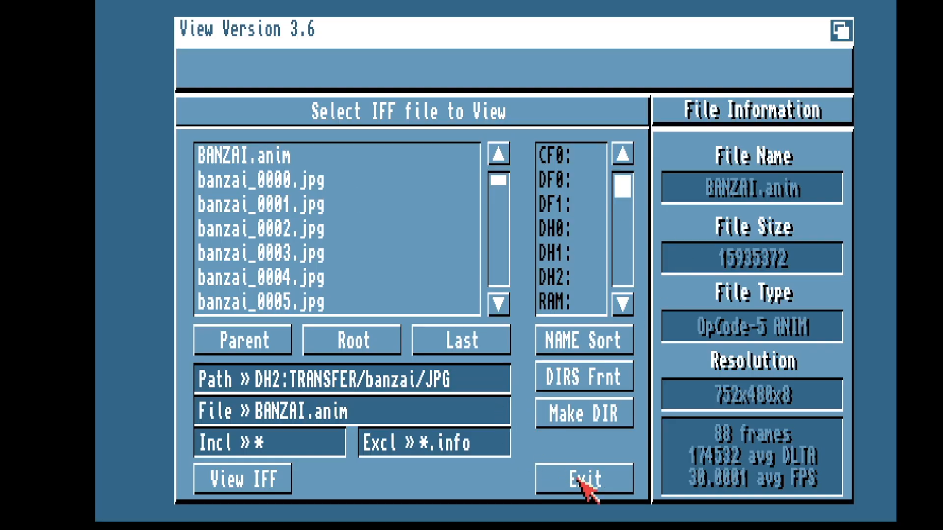
right_drag(389, 137, 267, 23)
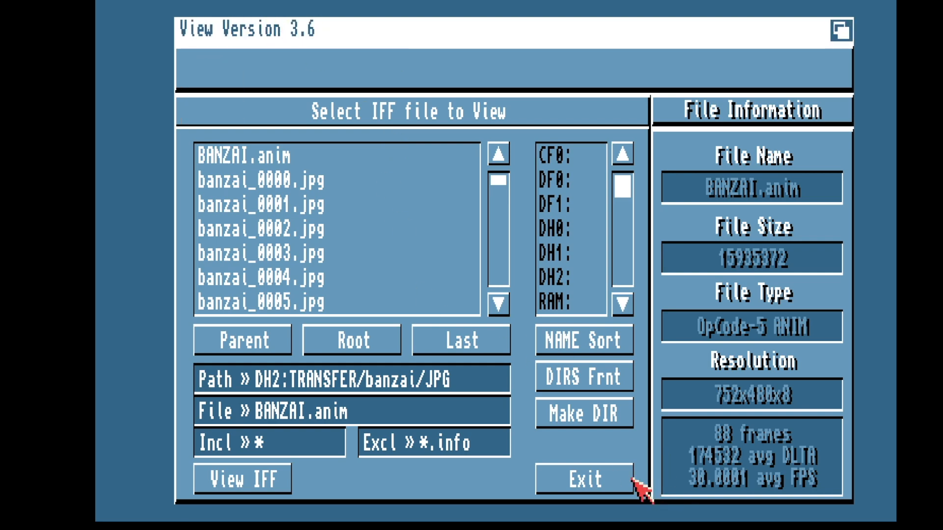
click(623, 479)
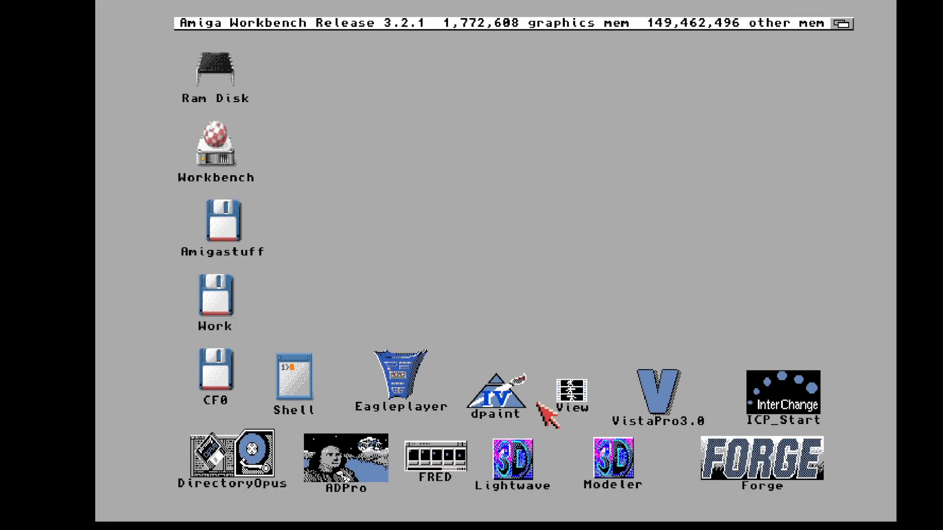
Start Directory Opus, dismiss the DF0 disk request and open the DH2:TRANSFER/banzai/JPG directory
double_click(211, 448)
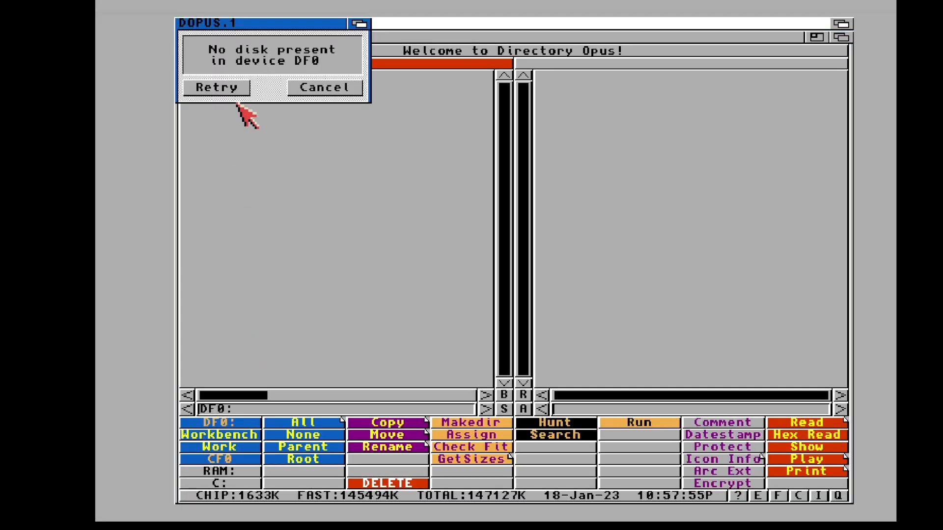
click(345, 89)
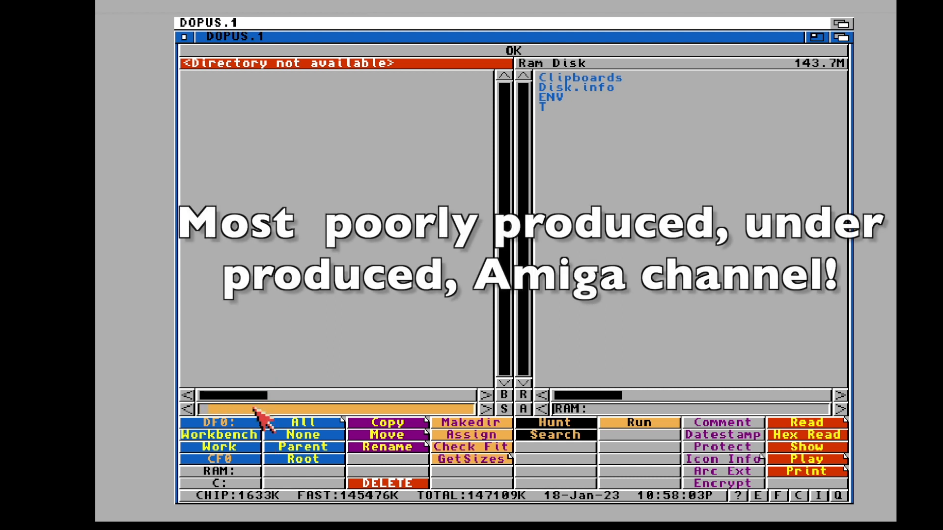
click(254, 408)
text(DH2:)
key(Return)
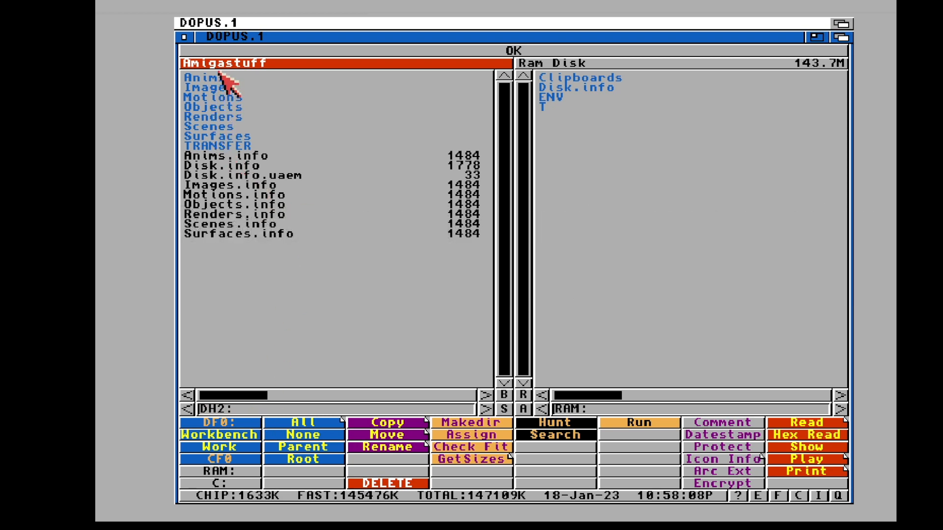
double_click(221, 146)
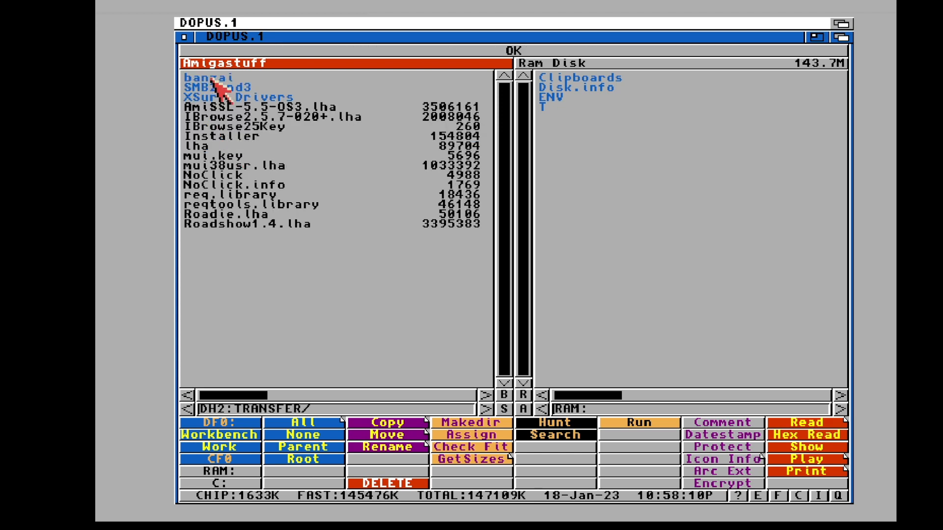
double_click(213, 78)
double_click(211, 78)
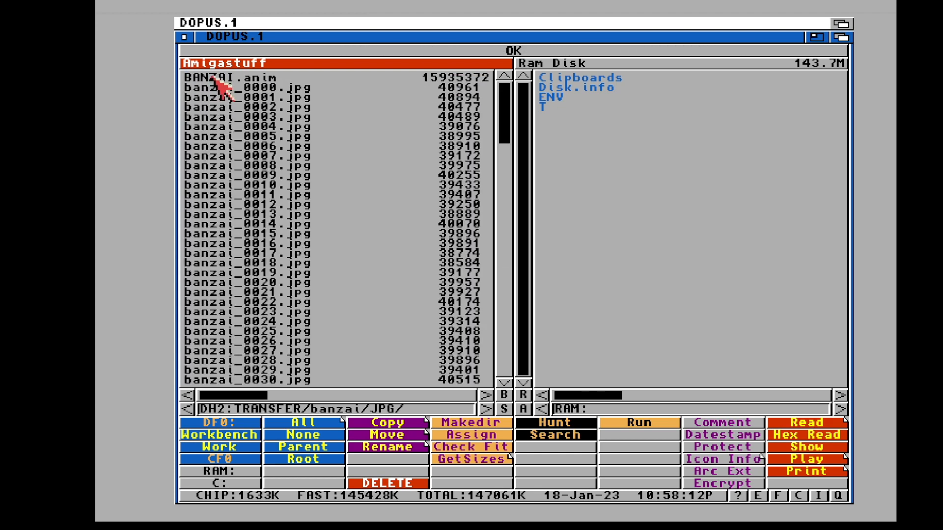
Play BANZAI.anim from the JPG directory and quit Directory Opus
double_click(215, 79)
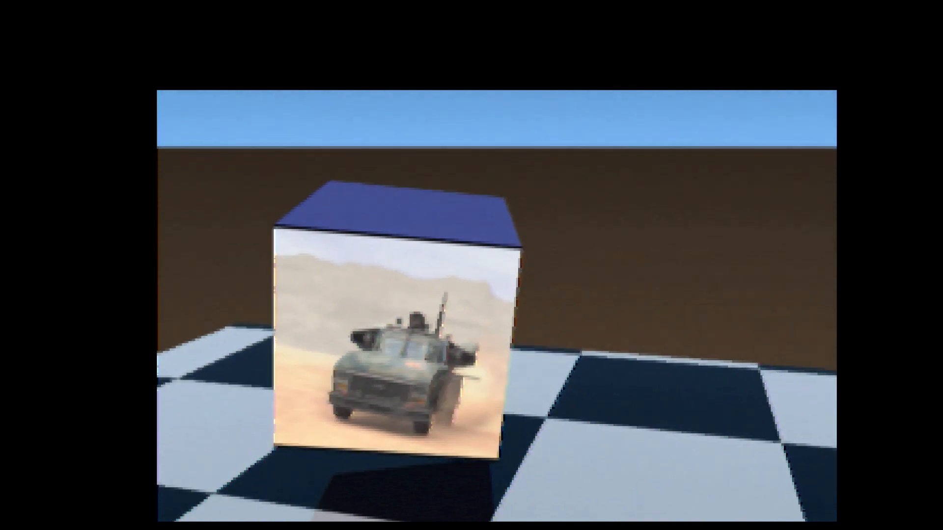
key(Escape)
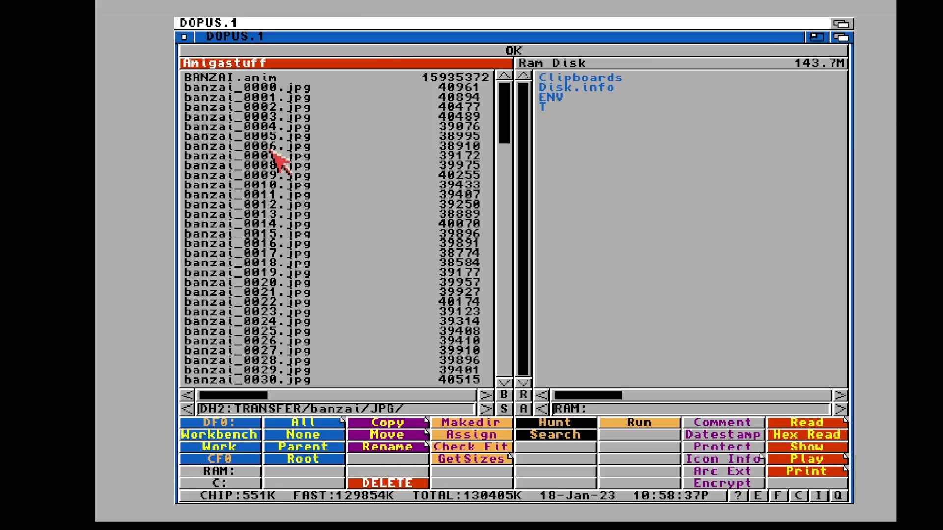
click(184, 36)
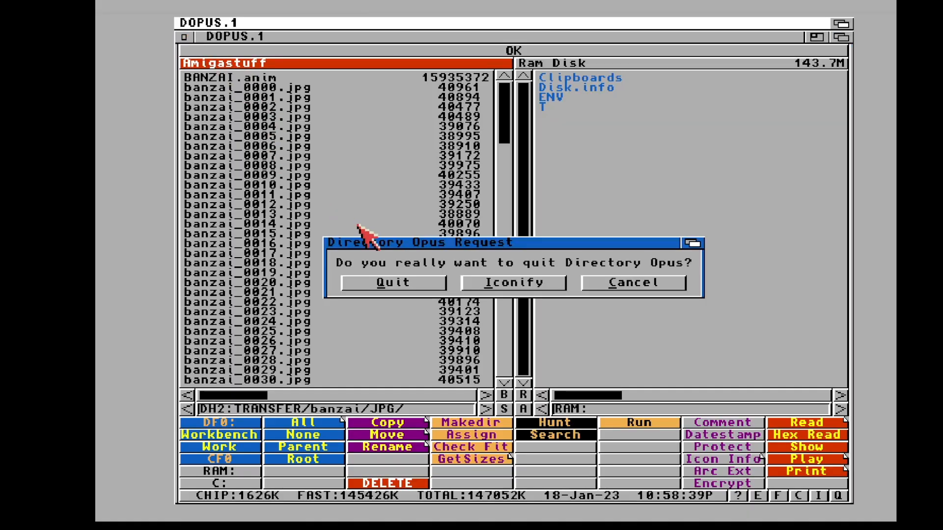
click(386, 283)
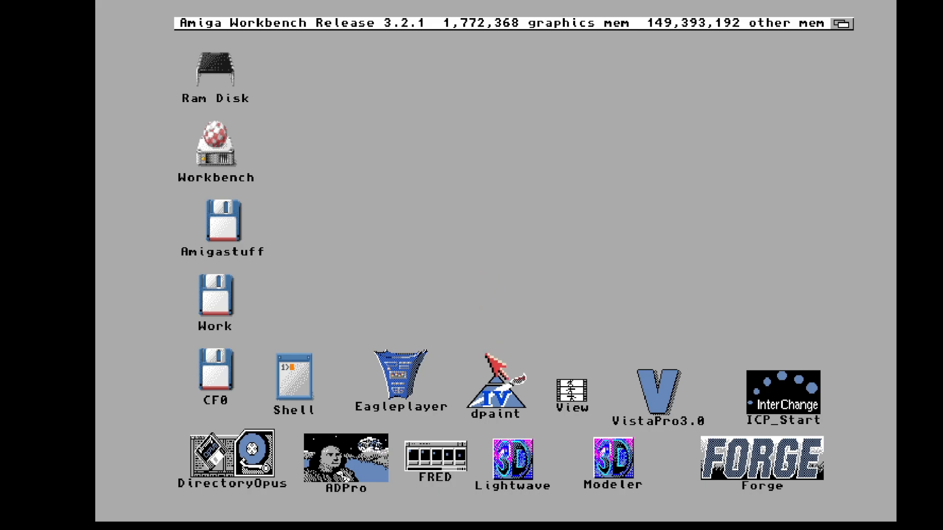
Switch to dpaint and view the rendered box animation there
double_click(495, 396)
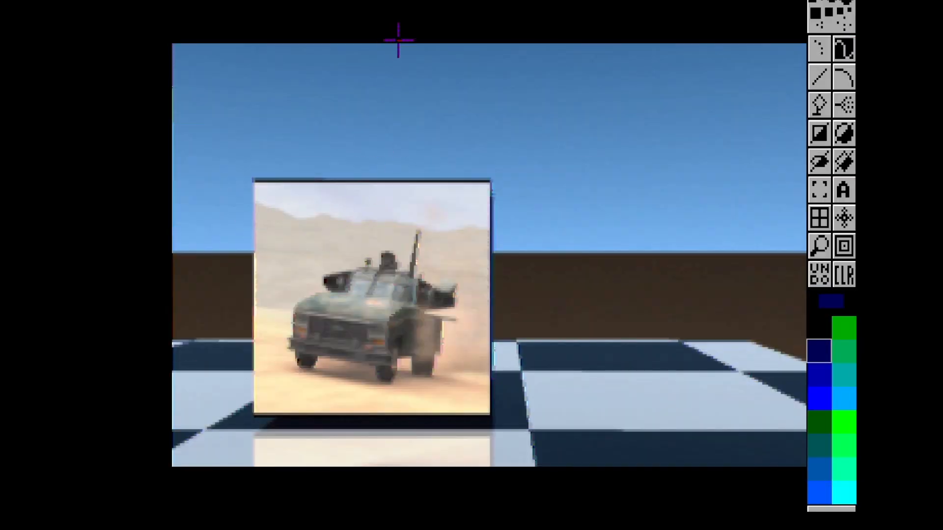
mouse_move(373, 30)
right_down()
mouse_move(434, 30)
mouse_move(358, 36)
mouse_move(378, 42)
mouse_move(378, 120)
mouse_move(413, 120)
mouse_move(358, 135)
mouse_move(361, 142)
mouse_move(419, 143)
right_up()
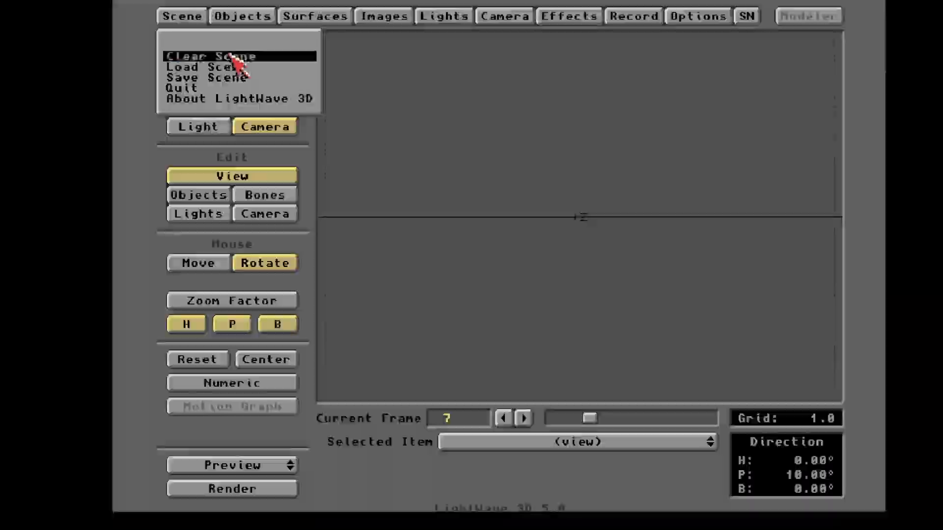
Quit LightWave and list the contents of the Dh2: volume in Directory Opus
click(183, 87)
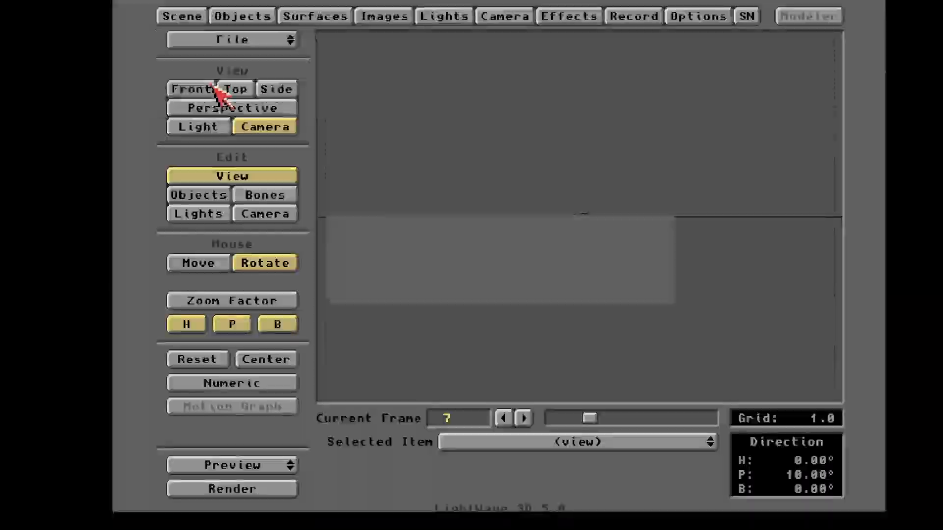
click(406, 288)
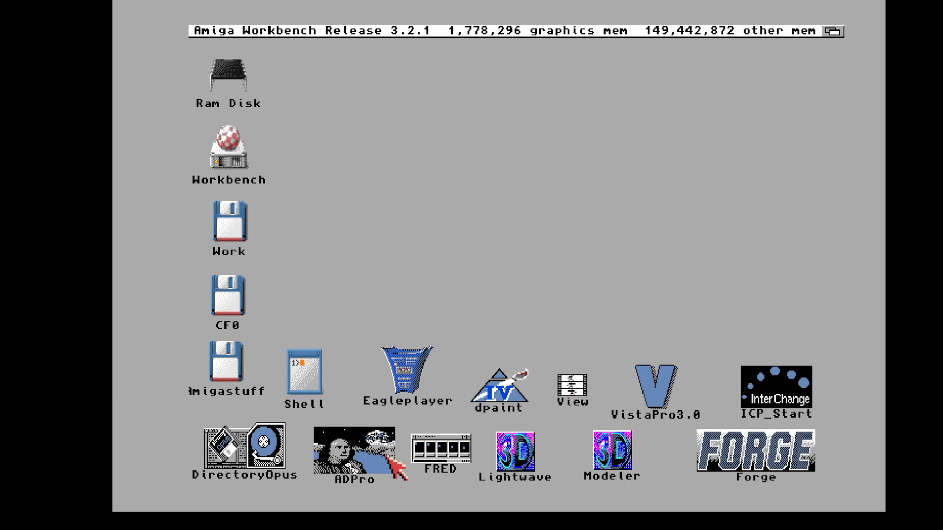
double_click(285, 457)
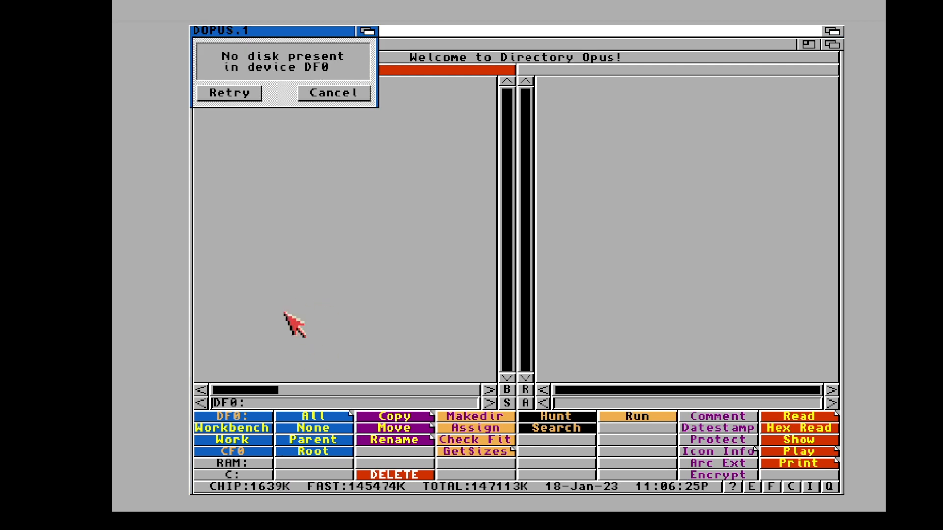
click(334, 92)
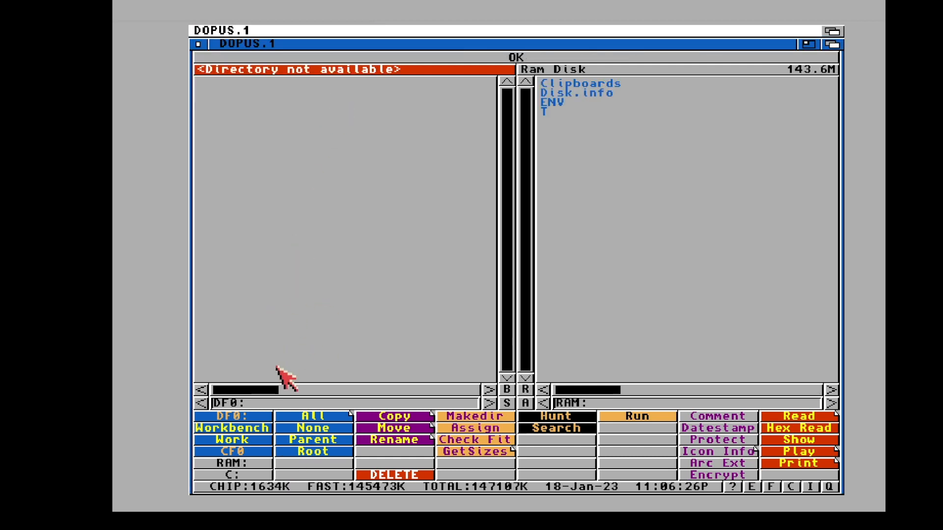
click(268, 408)
text(Dh2)
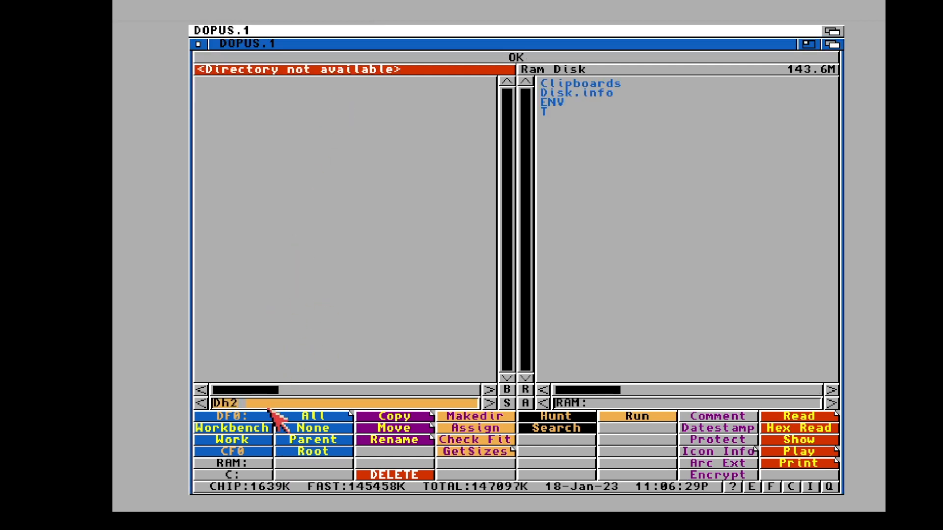
text(:)
key(Return)
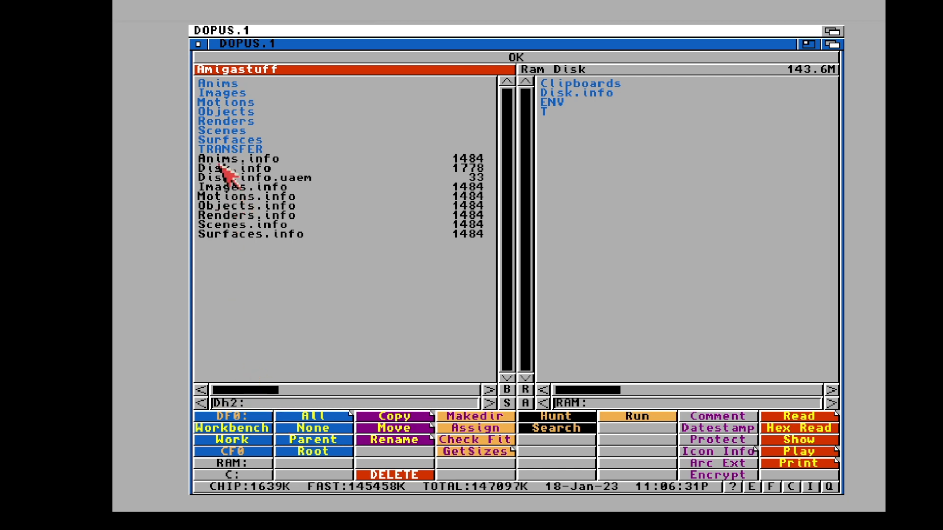
Open the TRANSFER/banzai/JPG directory, play BANZAI2.anim and stop the playback
click(236, 150)
double_click(243, 152)
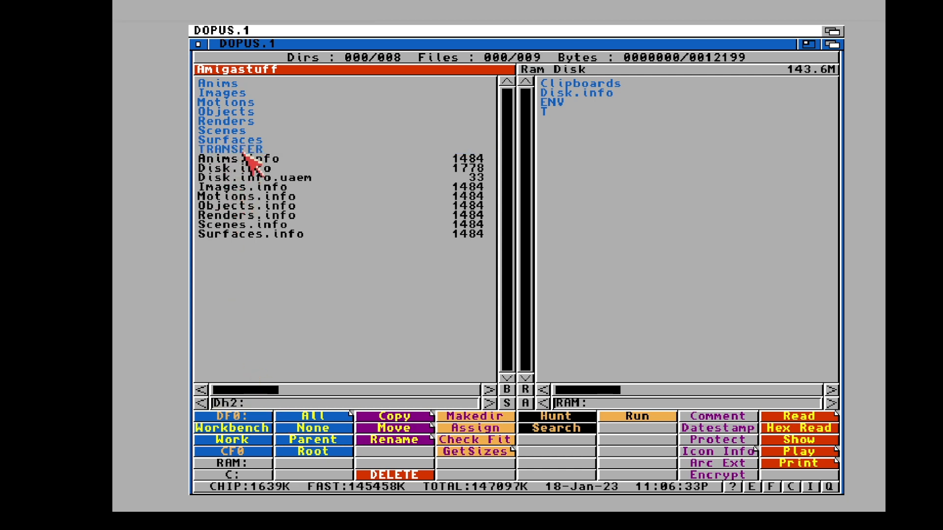
double_click(229, 85)
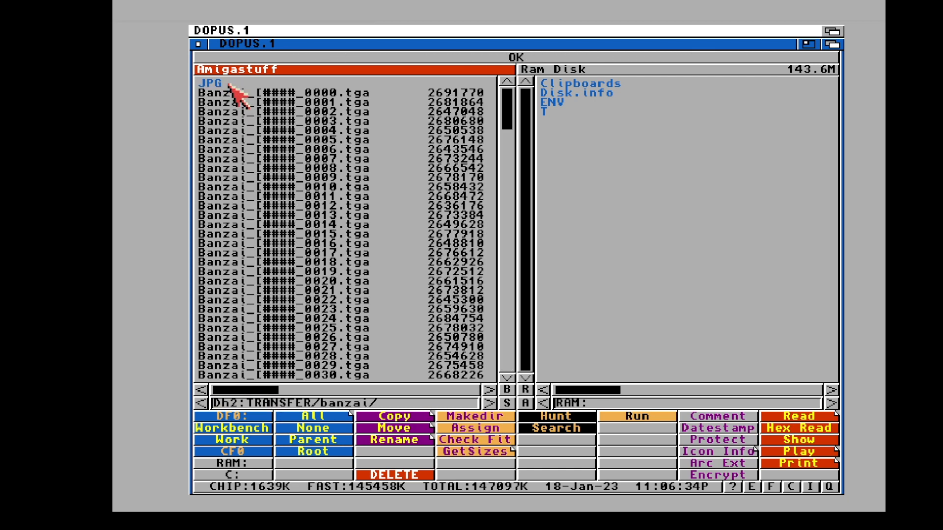
double_click(231, 84)
double_click(235, 93)
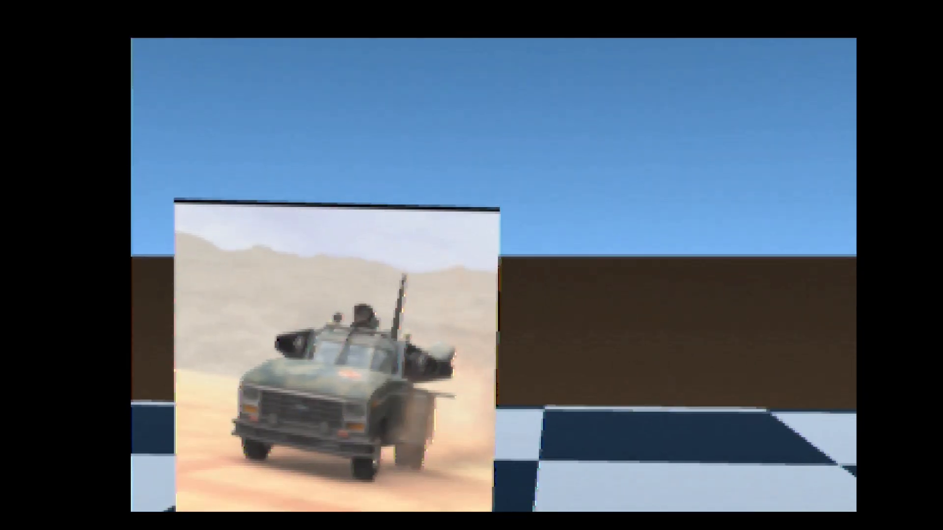
click(257, 335)
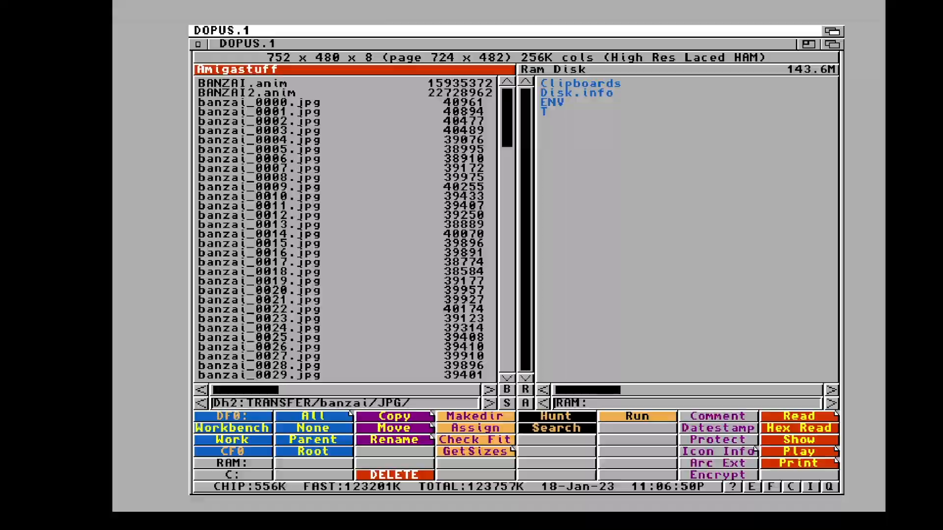